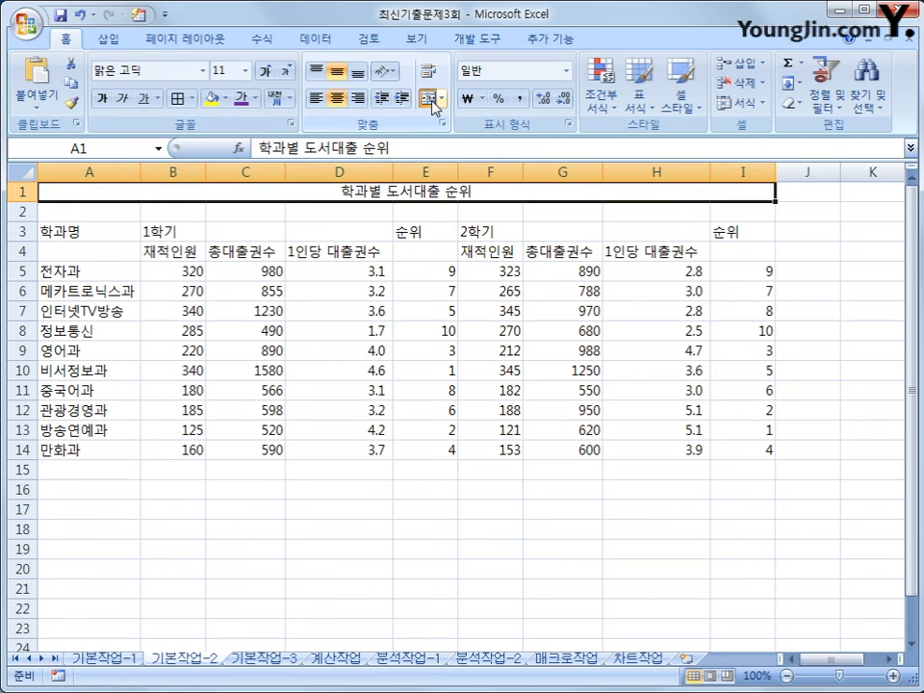
Set the title in merged cell A1 to the 휴먼고딕 font at size 20
click(203, 72)
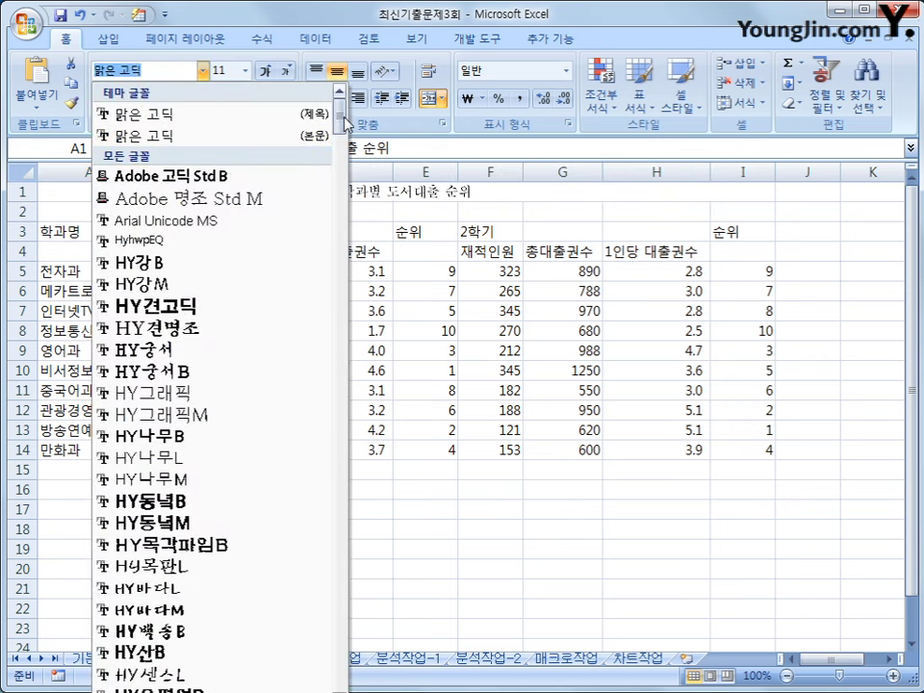
click(341, 152)
drag(348, 158, 341, 241)
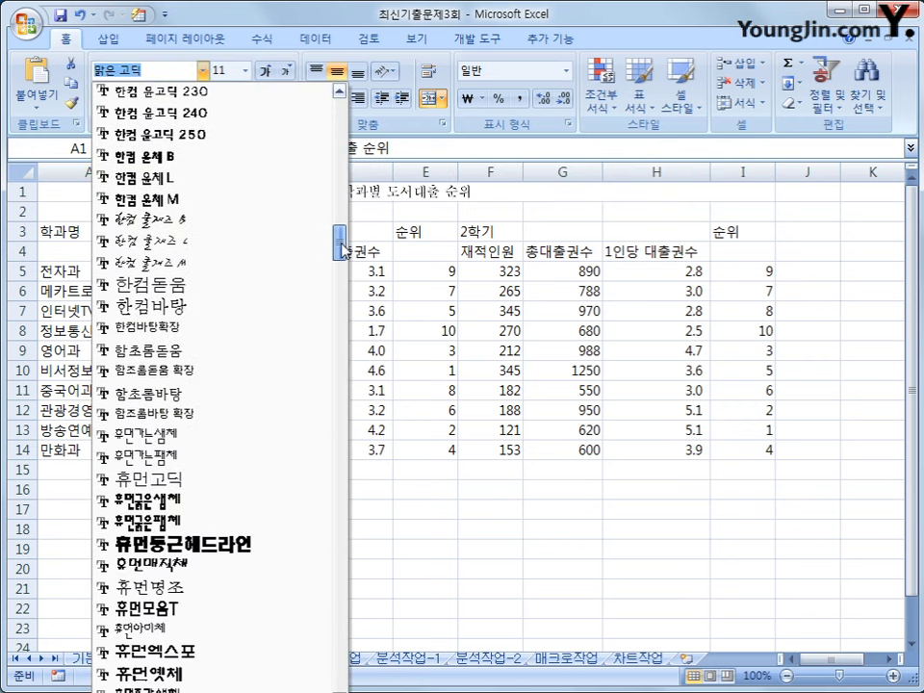
click(164, 479)
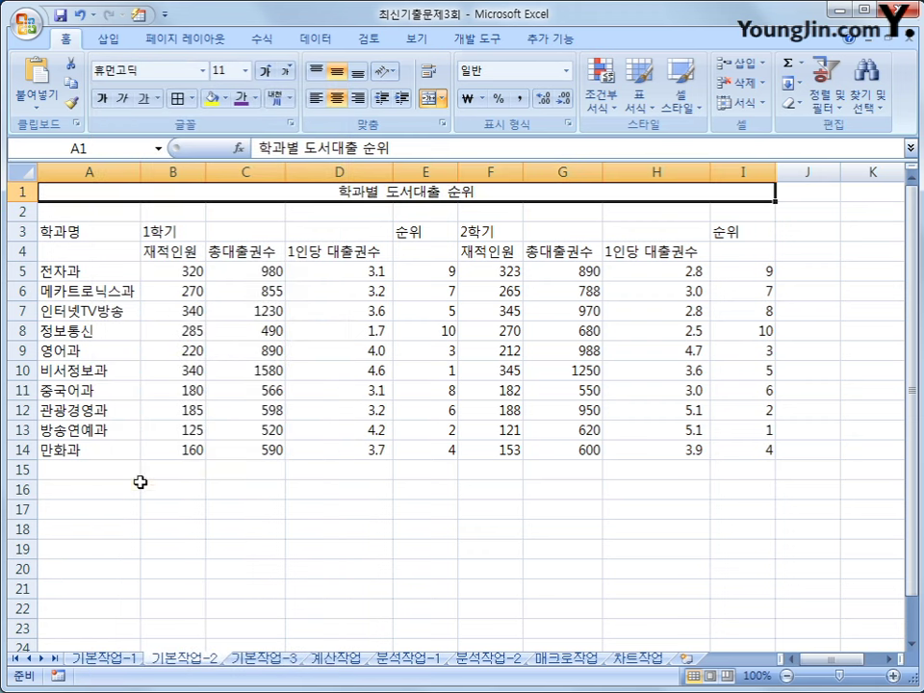
click(247, 71)
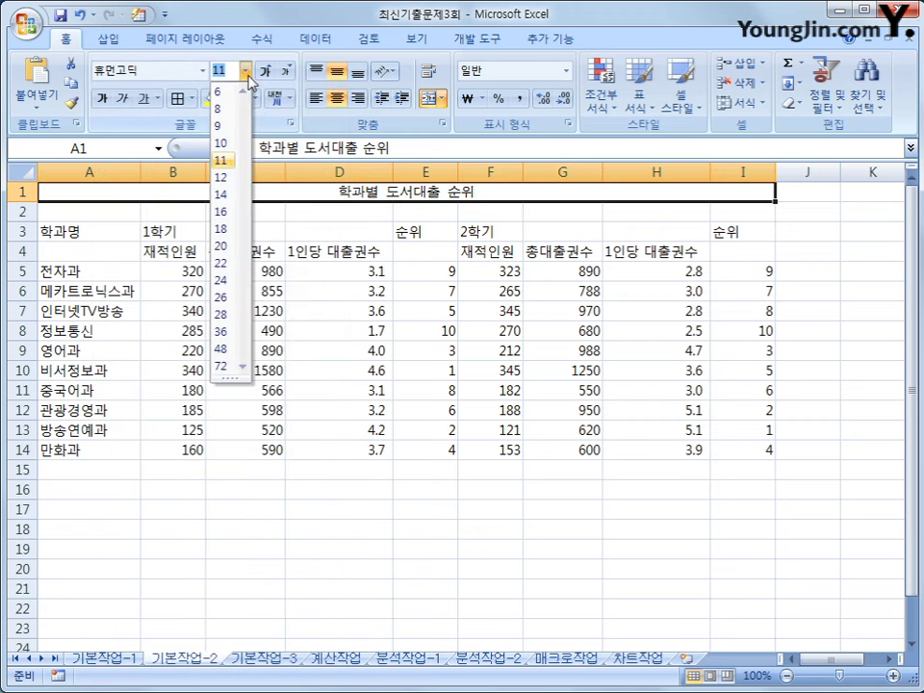
click(220, 245)
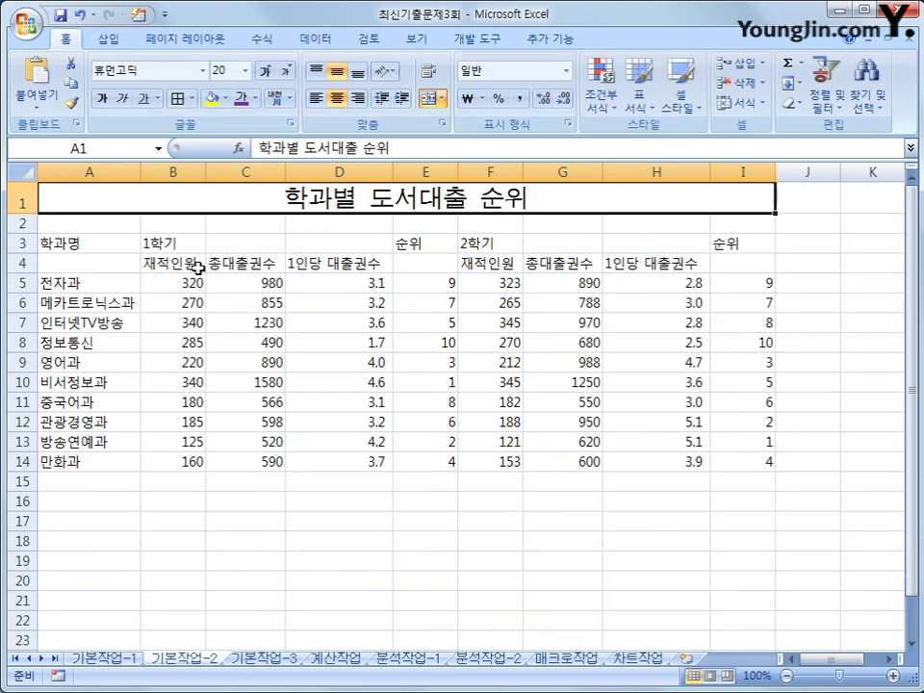
Merge and center each of the header ranges A3:A4, B3:D3, E3:E4, F3:H3 and I3:I4
drag(68, 241, 76, 263)
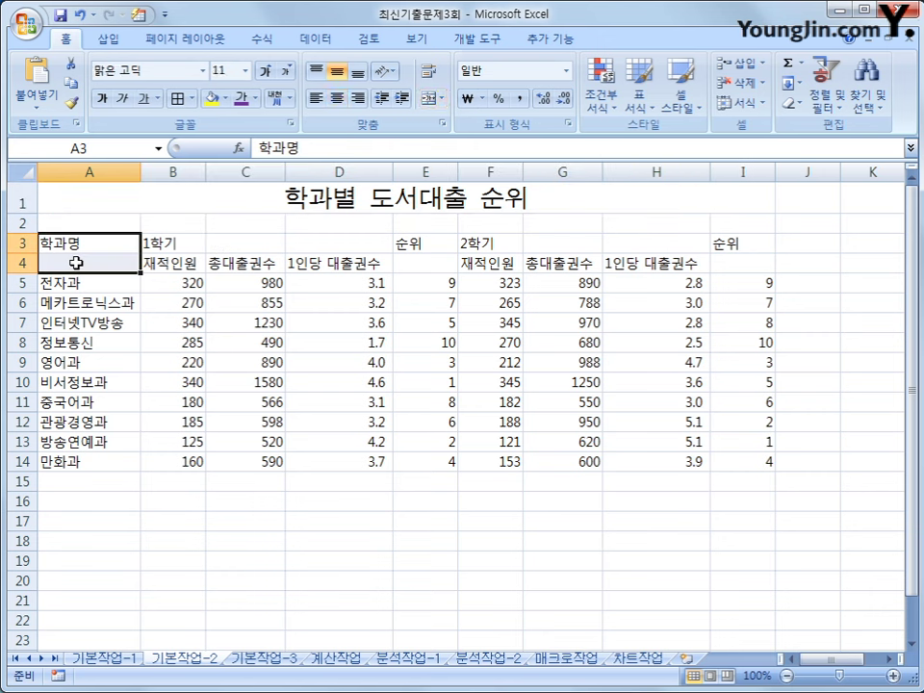
drag(182, 240, 325, 240)
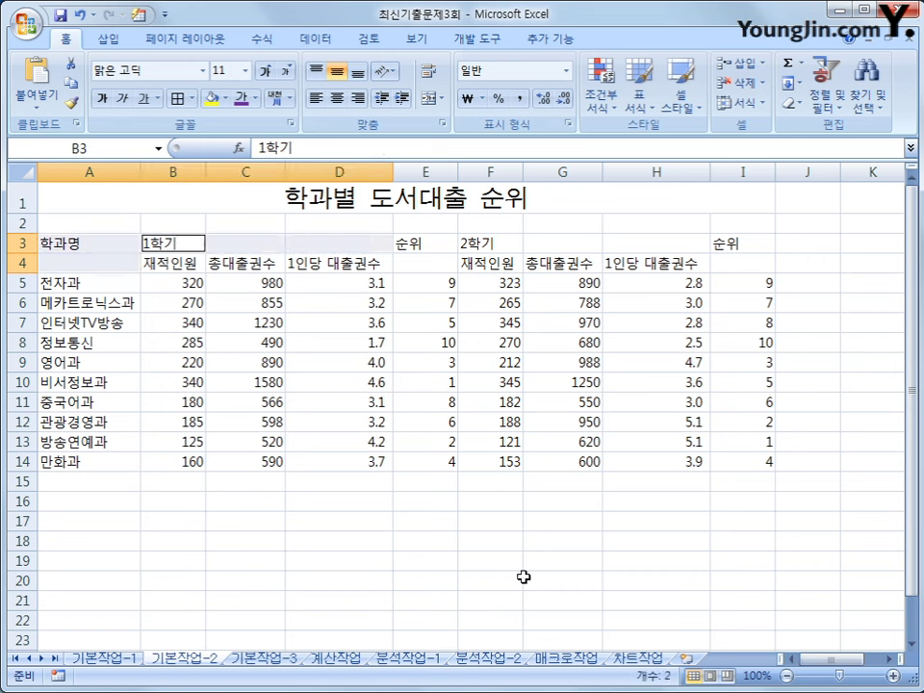
mouse_move(429, 243)
mouse_down()
mouse_move(439, 244)
mouse_move(439, 264)
mouse_up()
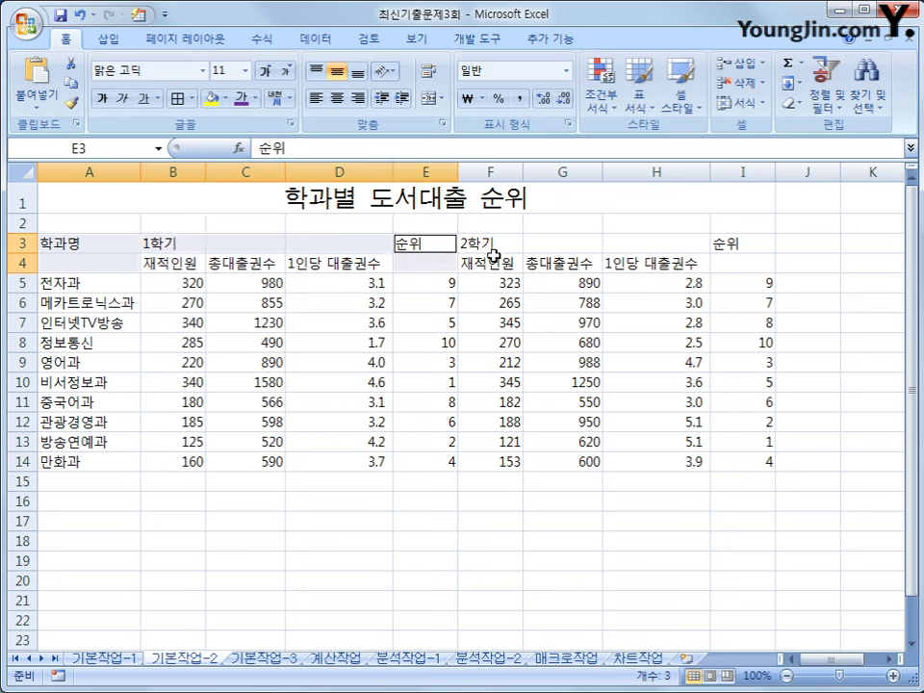
drag(492, 245, 653, 241)
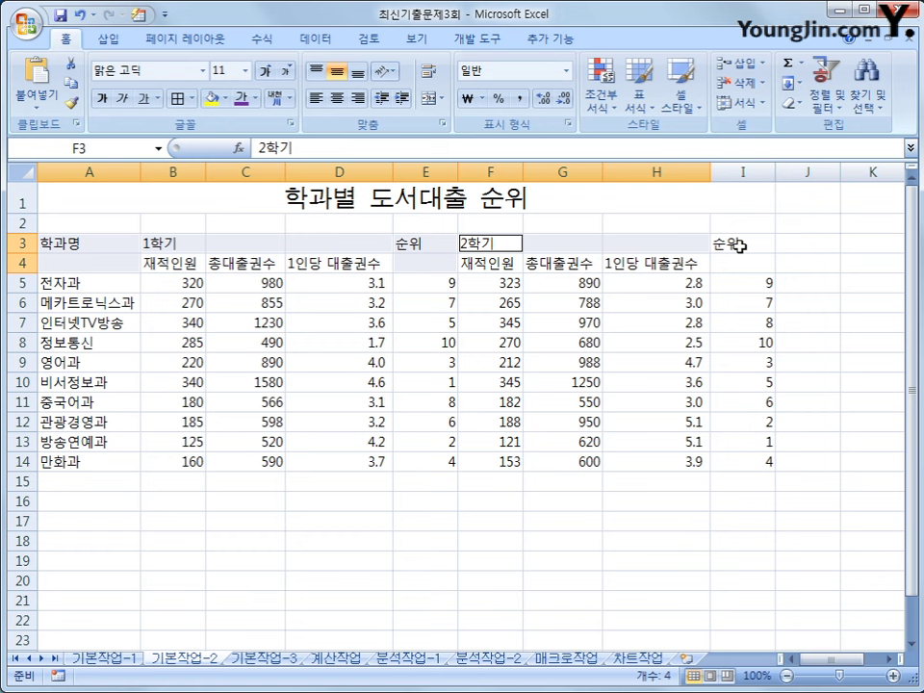
drag(740, 246, 739, 258)
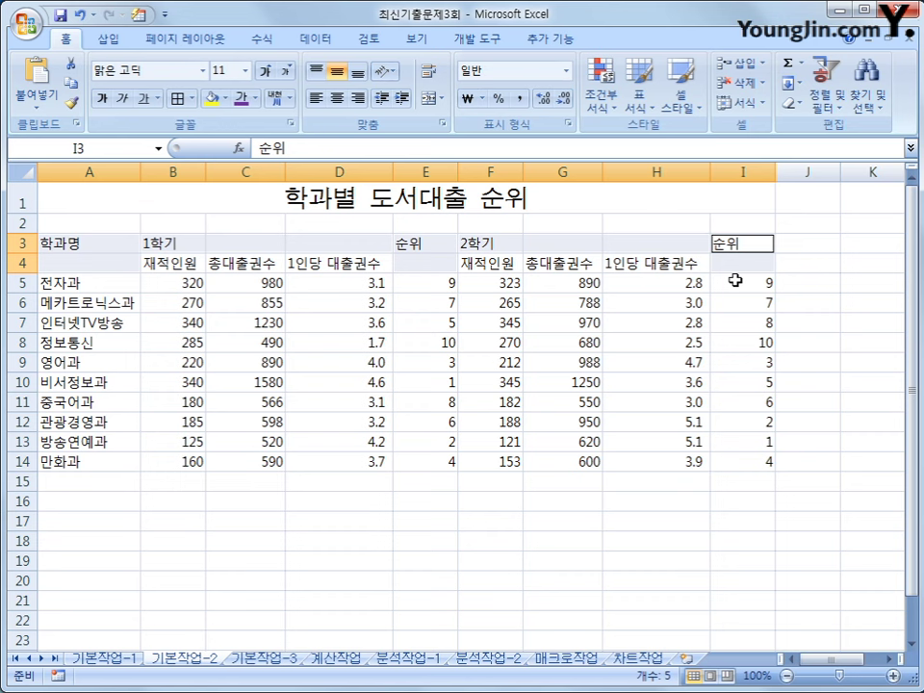
click(428, 100)
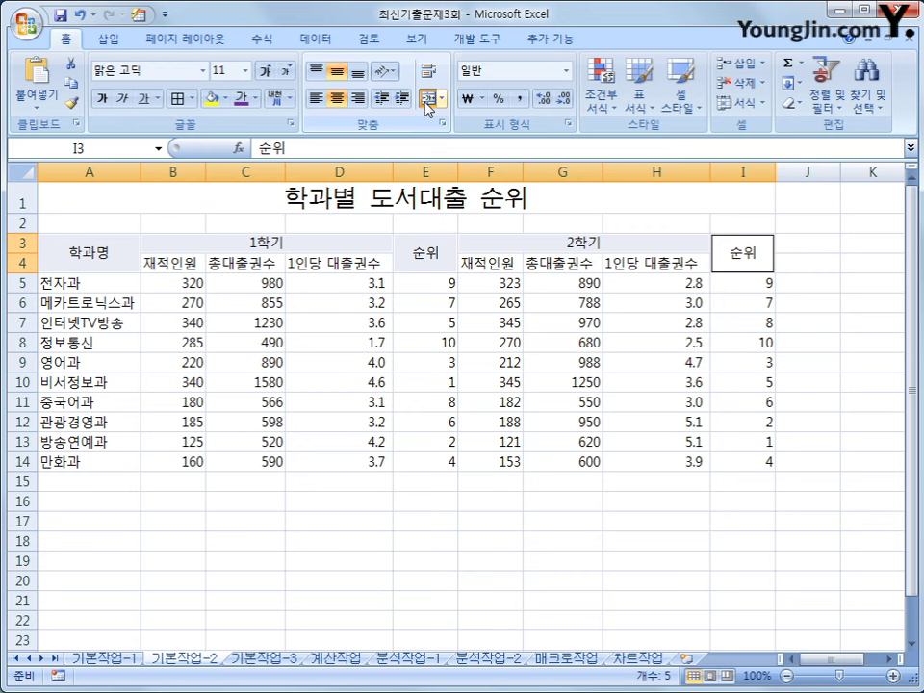
Apply the 강조색2 cell style to the header range A3:I4
drag(79, 258, 736, 266)
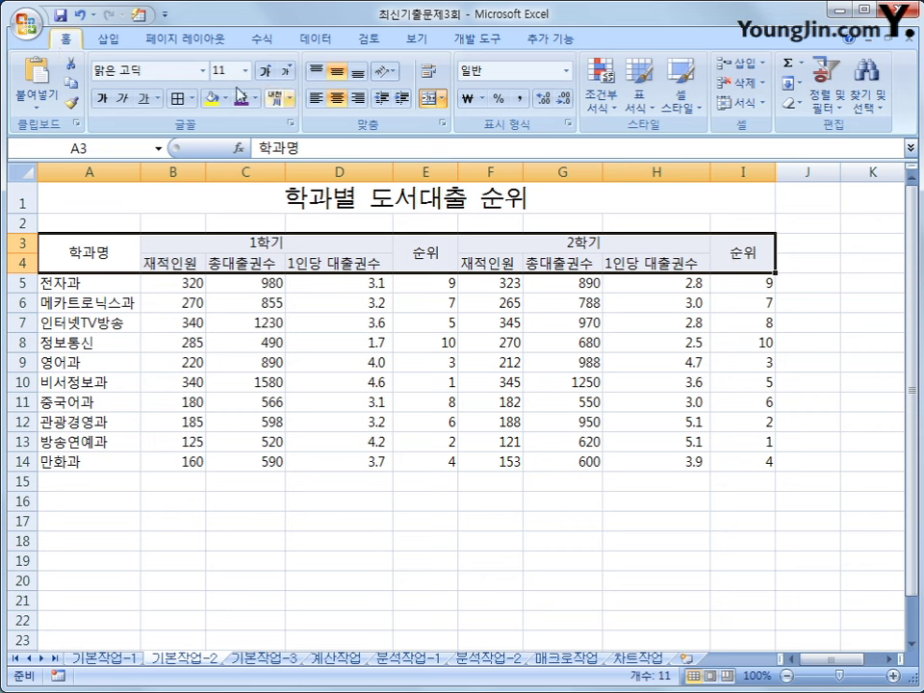
click(684, 108)
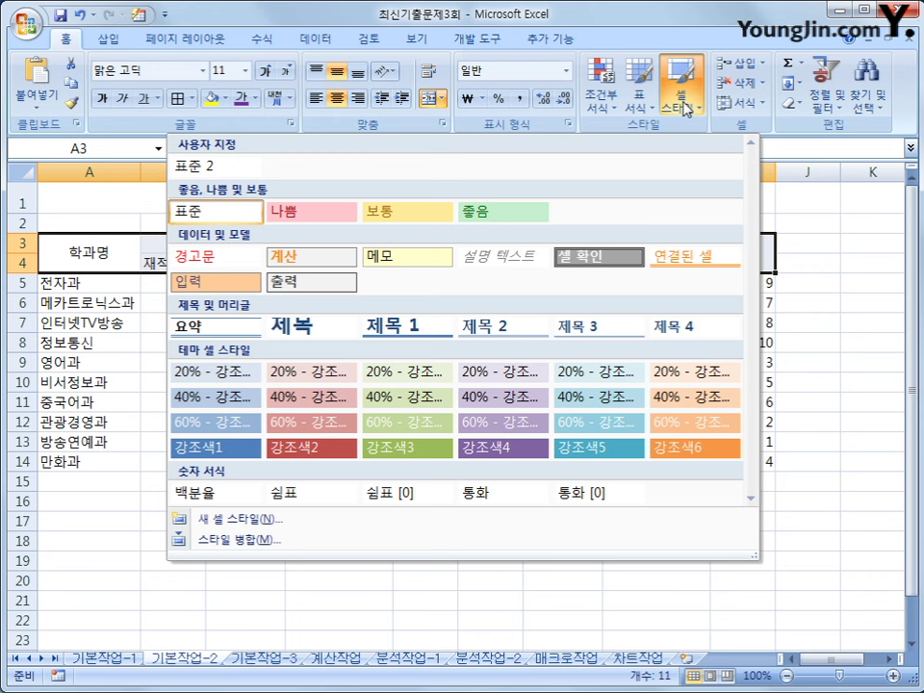
click(325, 451)
click(810, 499)
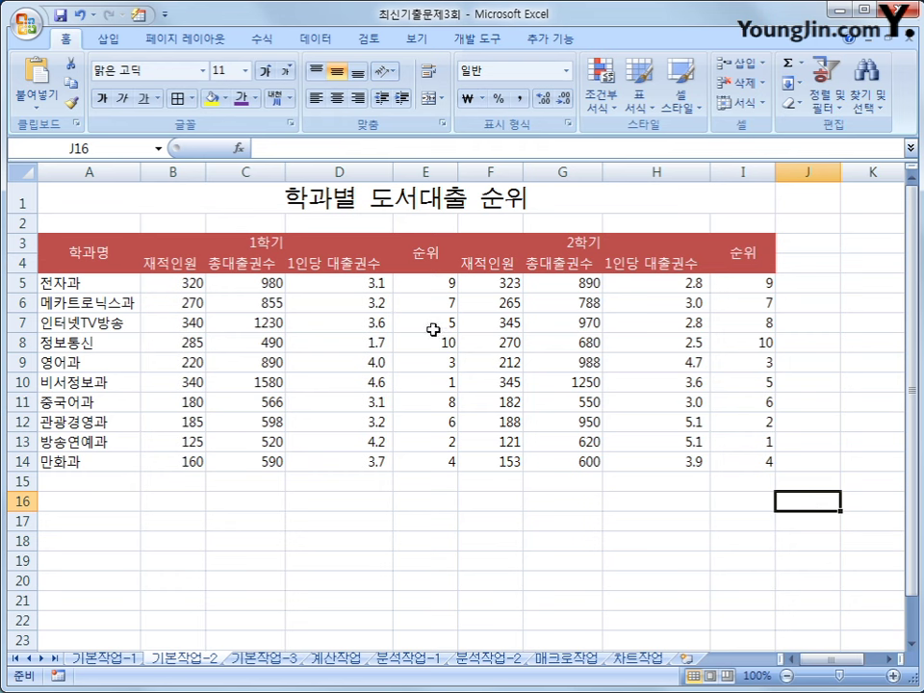
Apply the custom number format 0"위" to the rank values in E5:E14 and I5:I14
drag(440, 288, 442, 455)
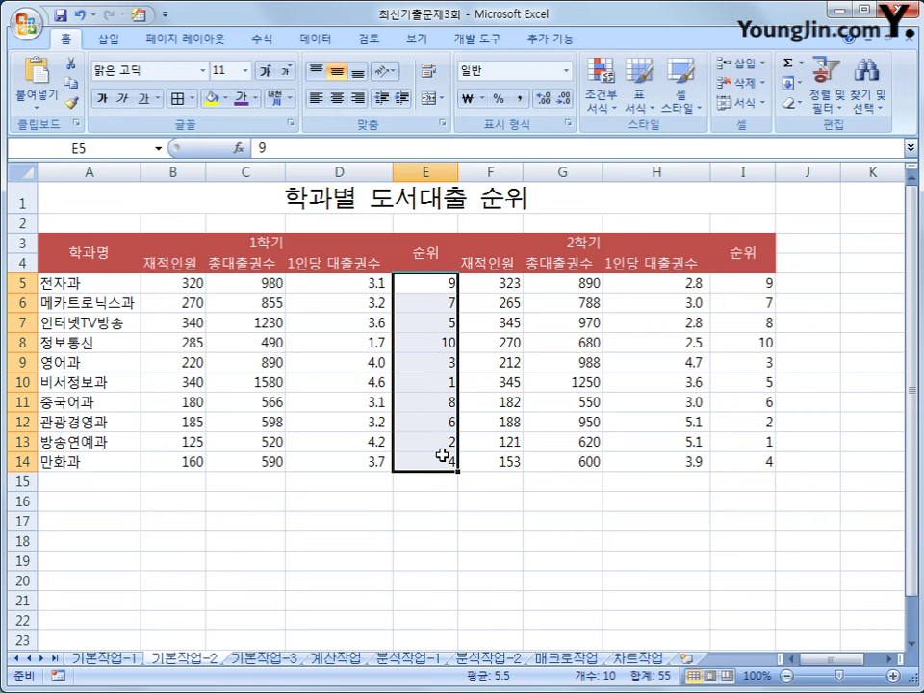
ctrl+drag(747, 283, 736, 461)
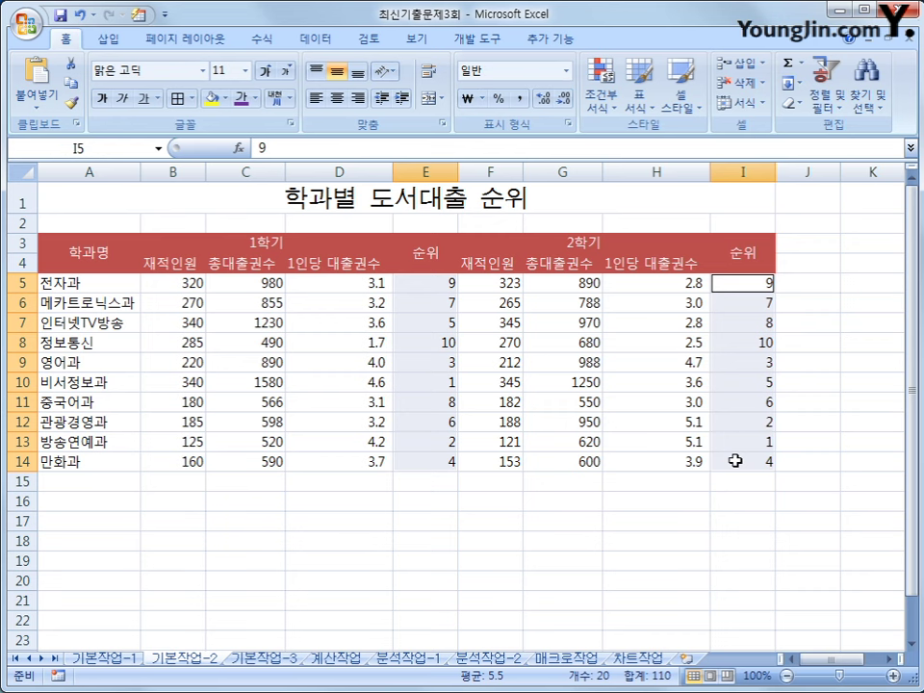
right_click(417, 307)
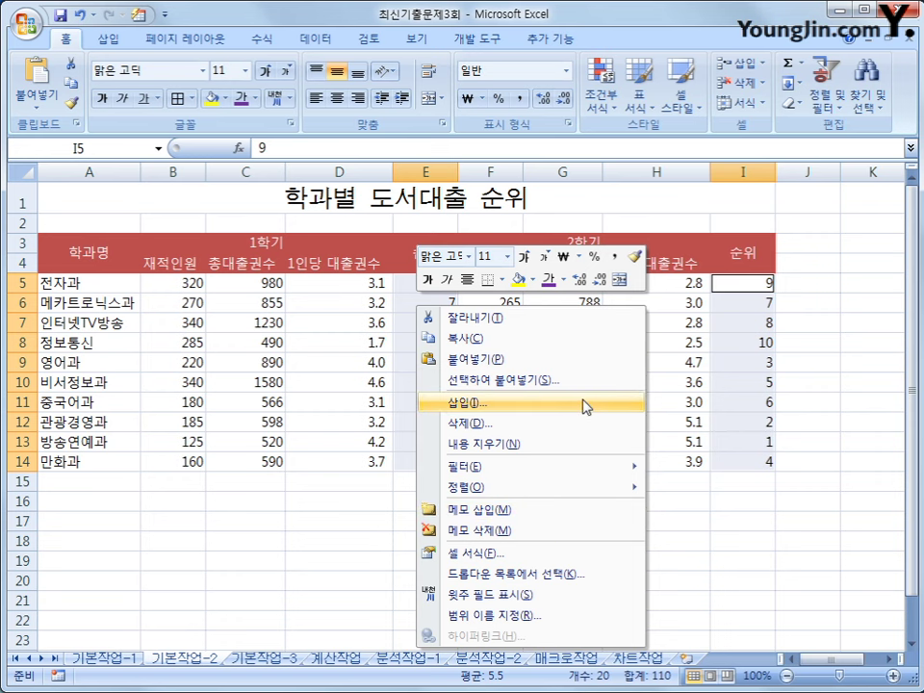
click(555, 556)
drag(546, 164, 513, 189)
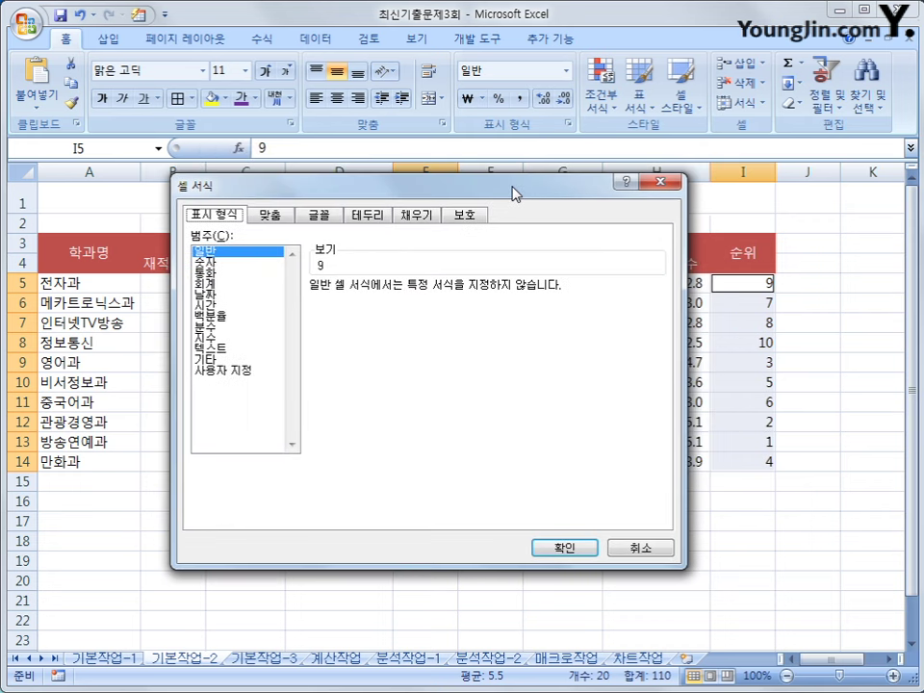
click(238, 372)
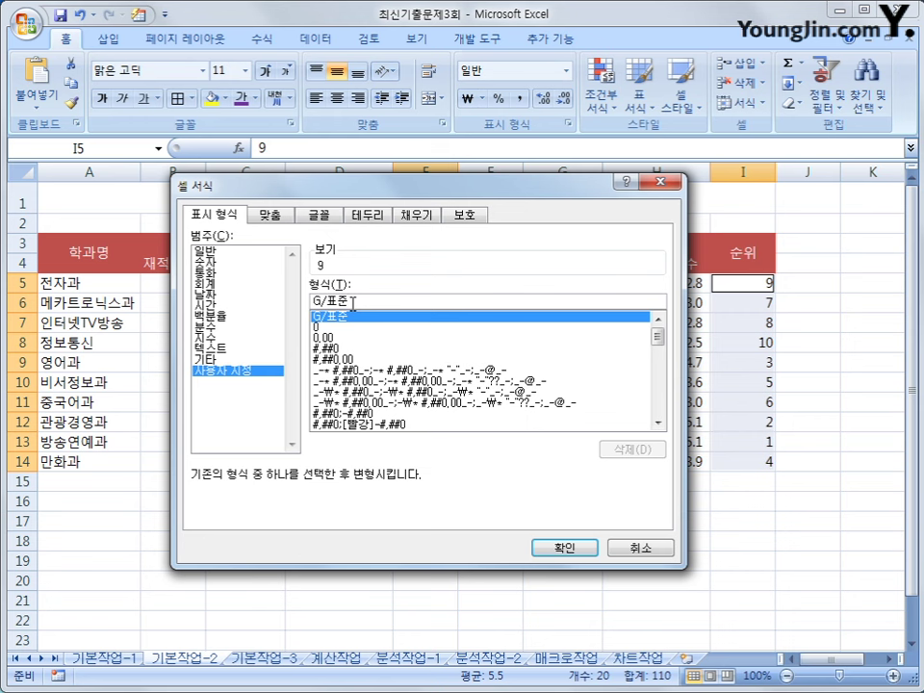
drag(353, 303, 274, 308)
text(0)
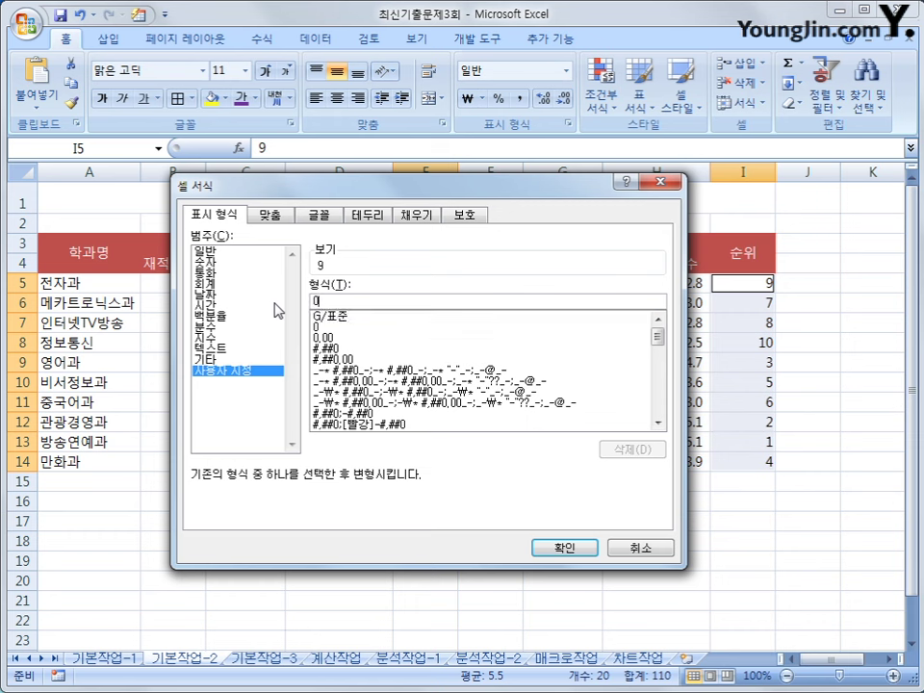
text(")
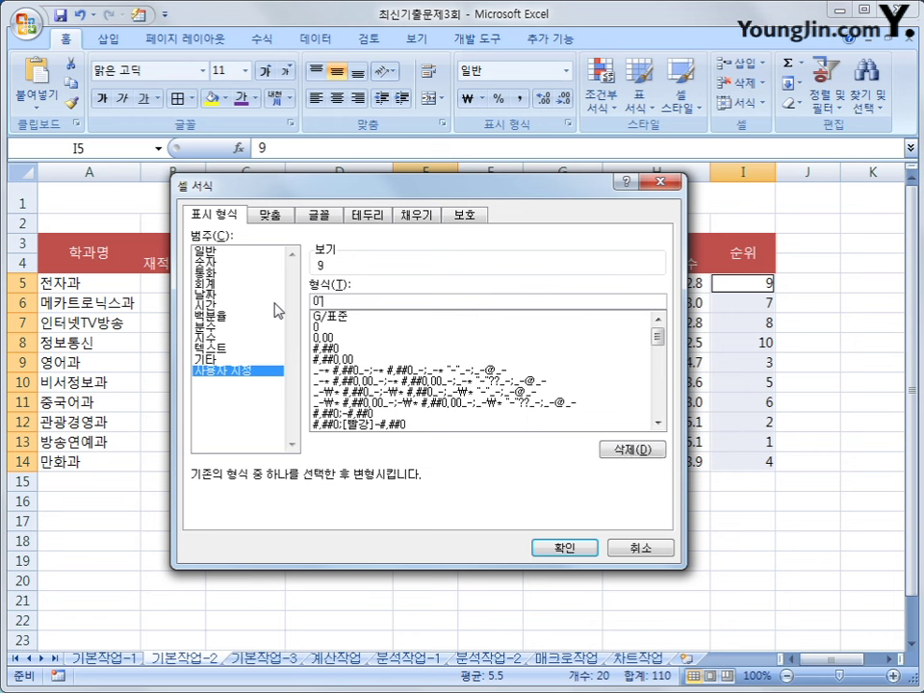
text(위")
click(574, 554)
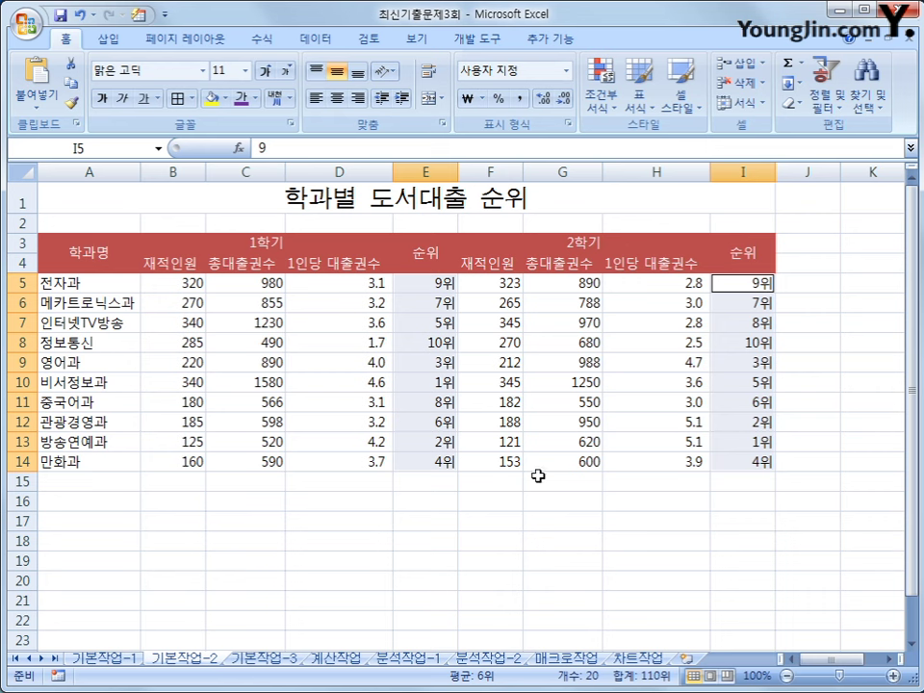
Insert a comment reading only 대학교 도서대출 on title cell A1 and keep it always displayed
click(406, 202)
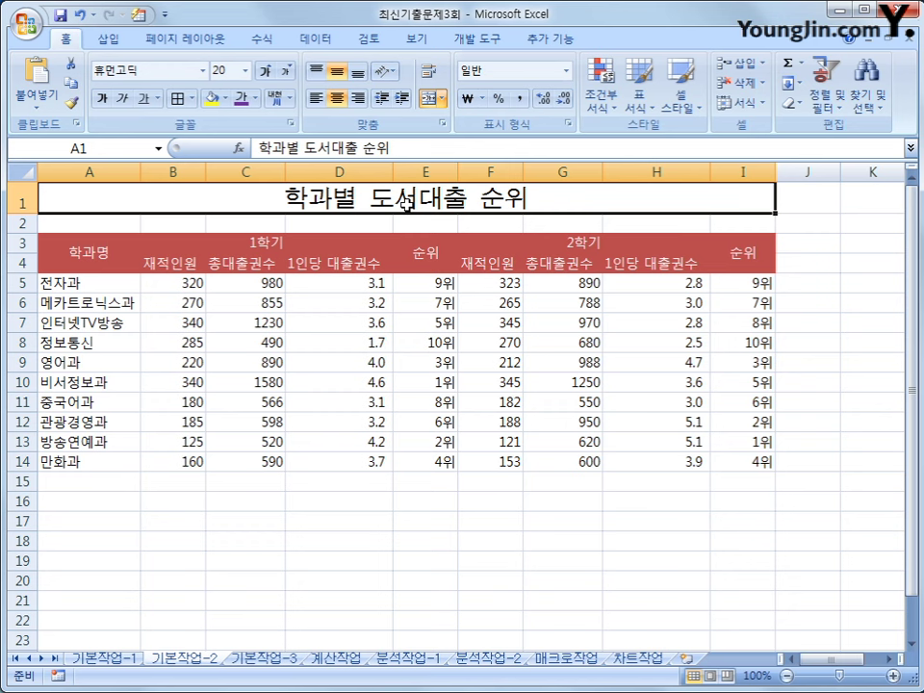
right_click(409, 201)
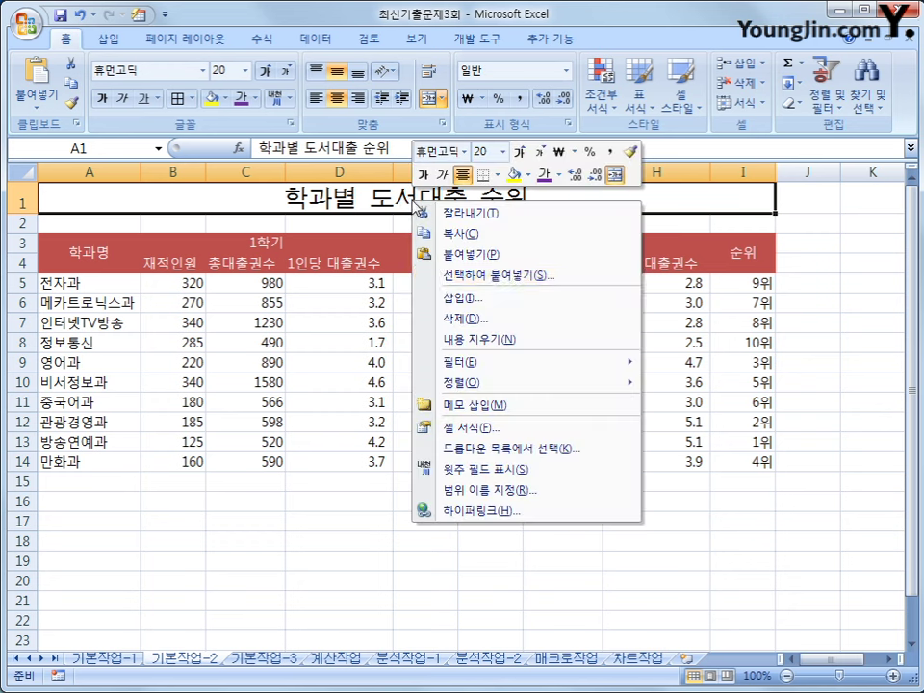
click(520, 406)
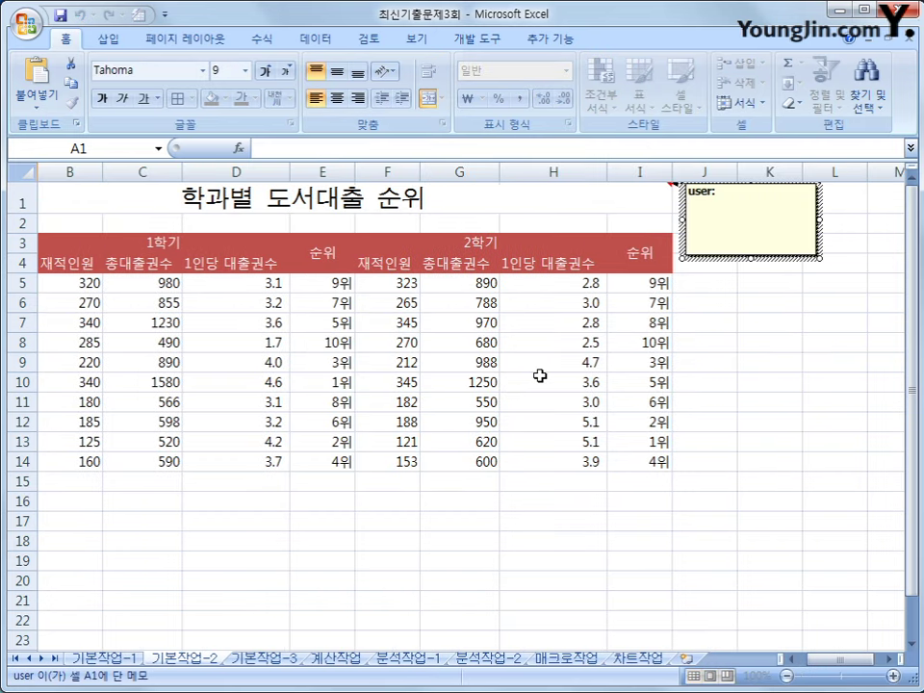
key(BackSpace)
key(BackSpace)
key(BackSpace)
key(BackSpace)
key(BackSpace)
key(BackSpace)
text(대)
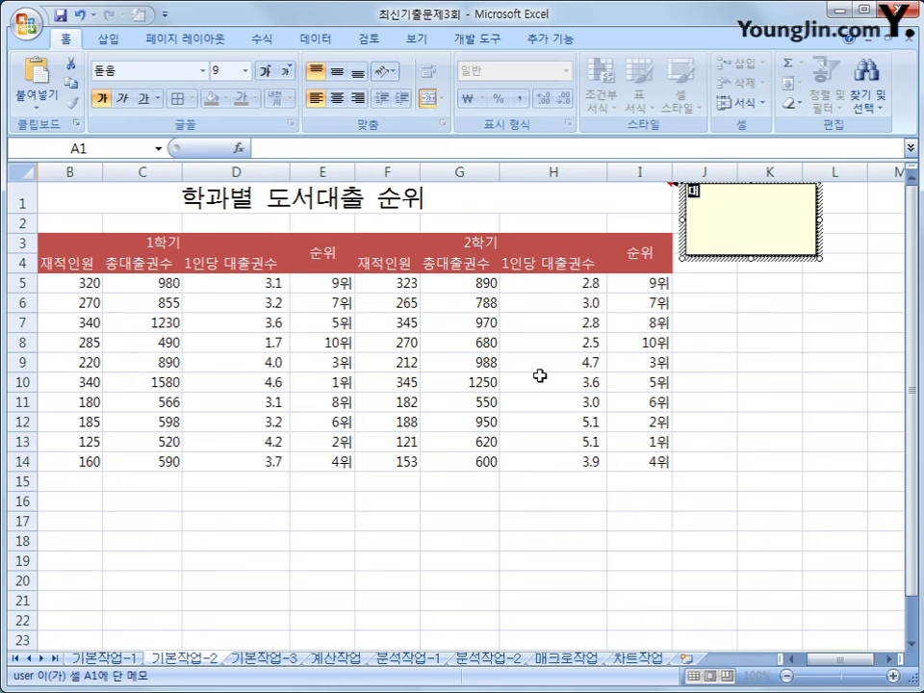
text(학교 도서대출)
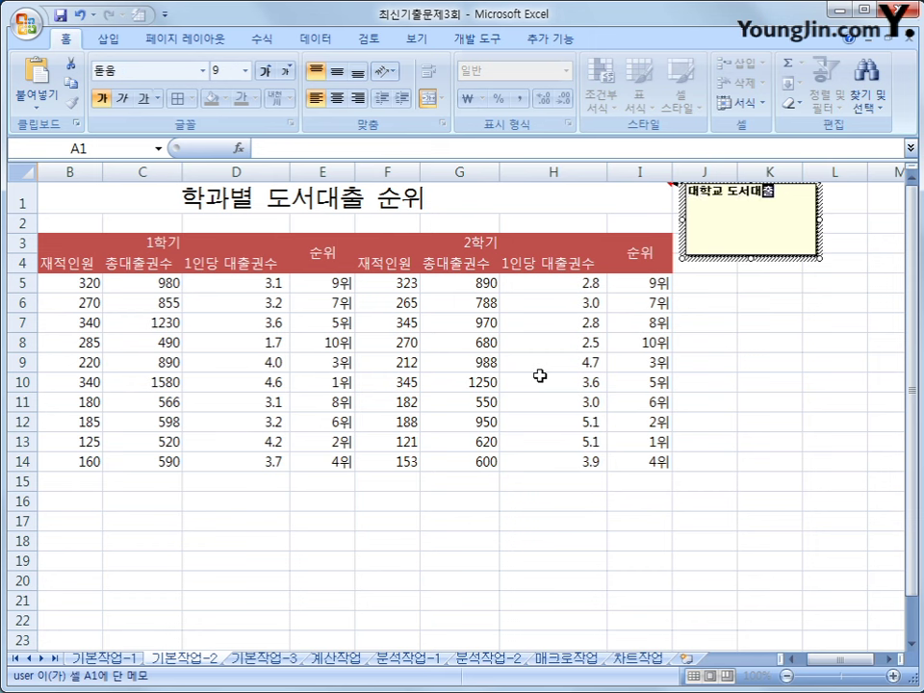
click(524, 197)
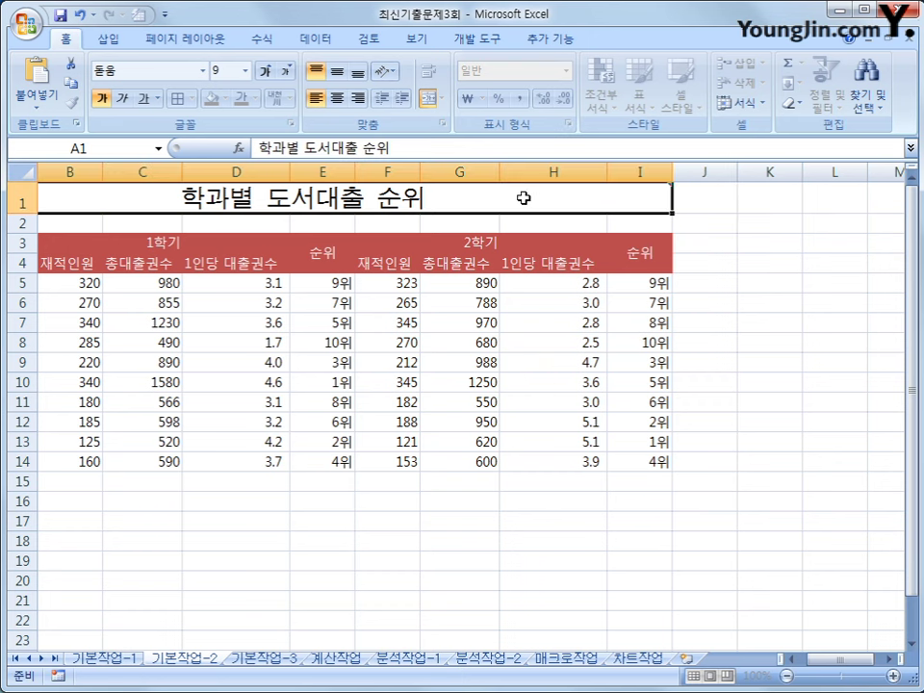
mouse_move(523, 198)
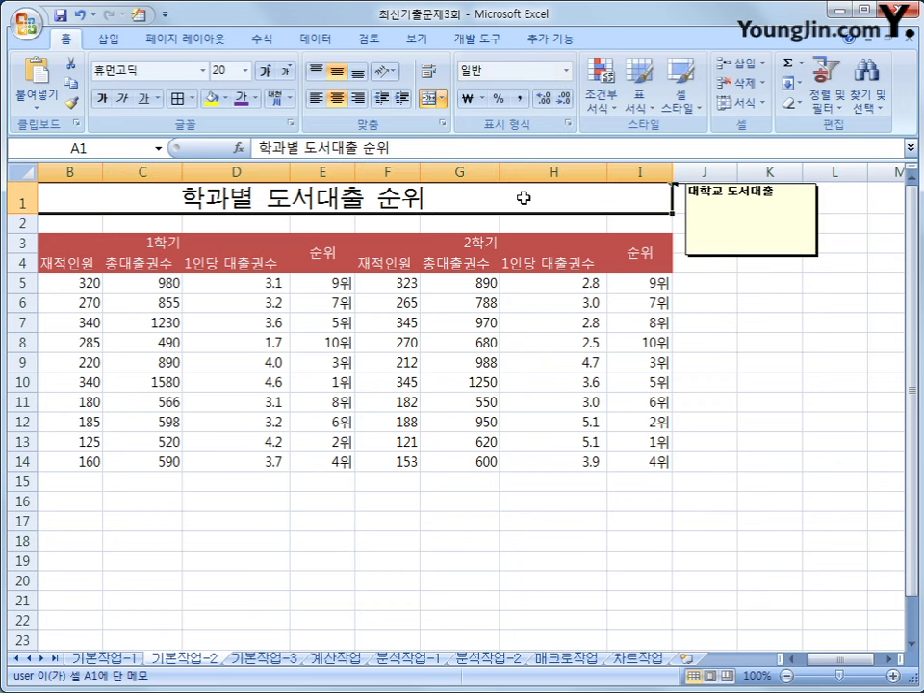
right_click(525, 200)
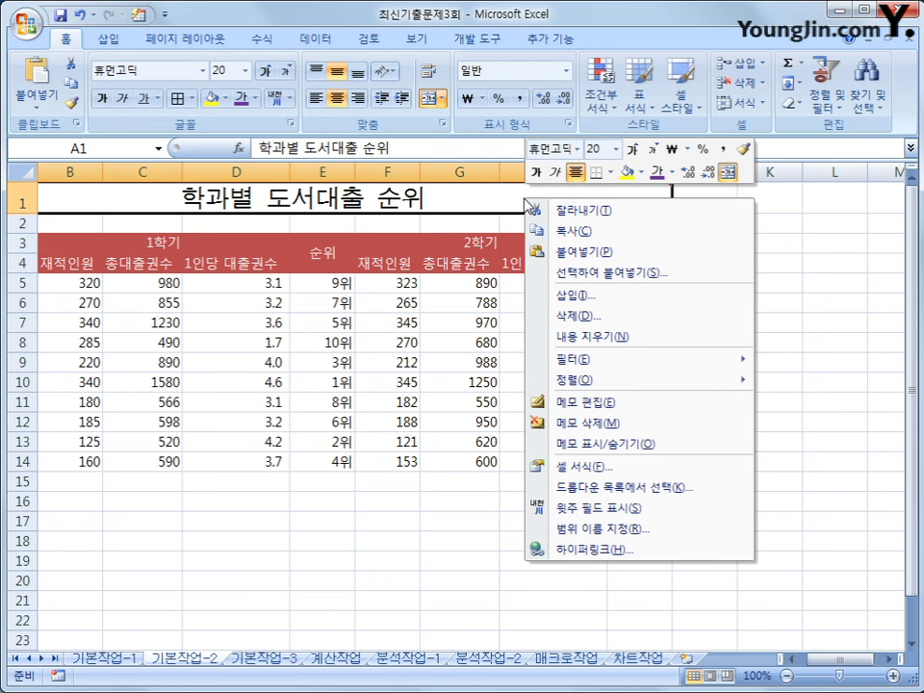
click(709, 451)
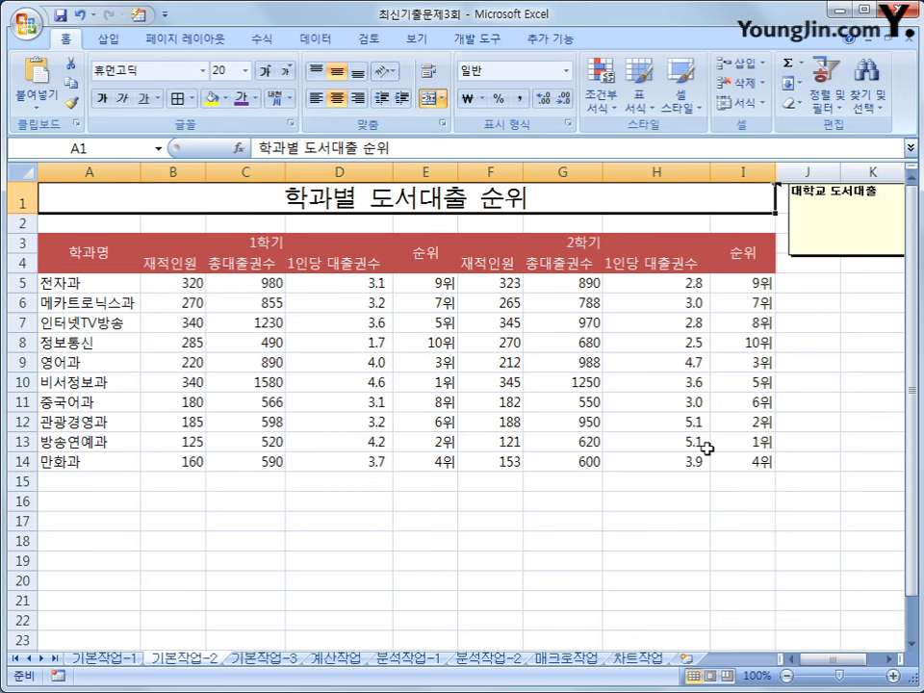
Turn on automatic sizing (자동 크기) for the comment attached to title cell A1
click(802, 259)
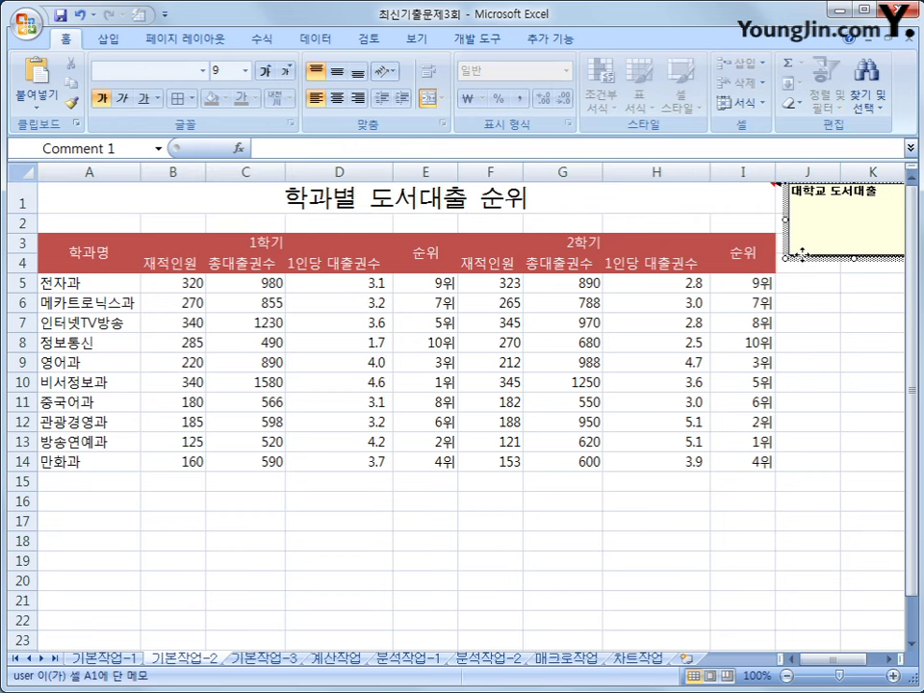
key(shift+F10)
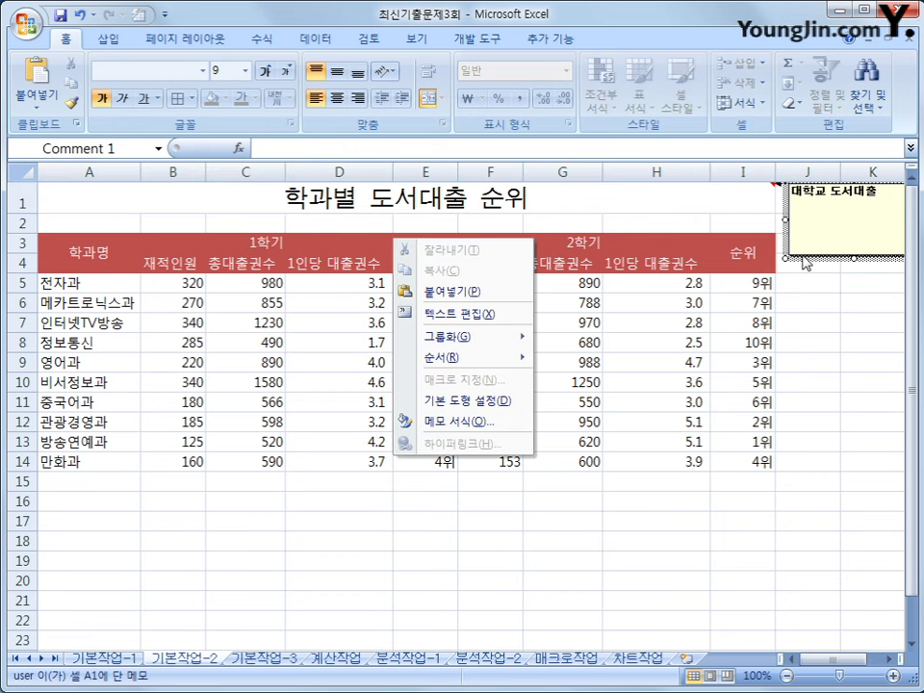
click(514, 423)
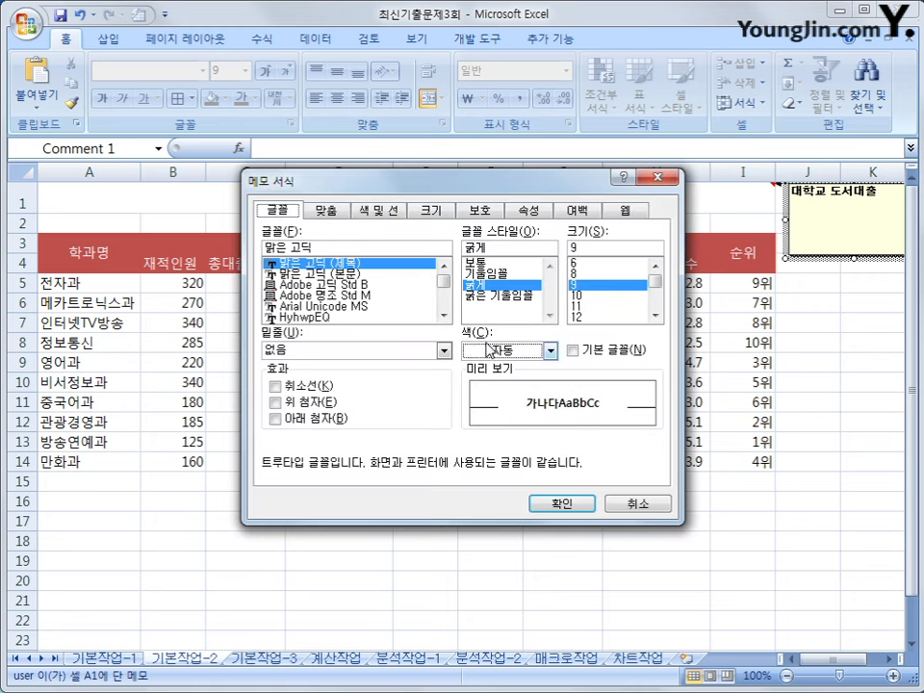
click(439, 221)
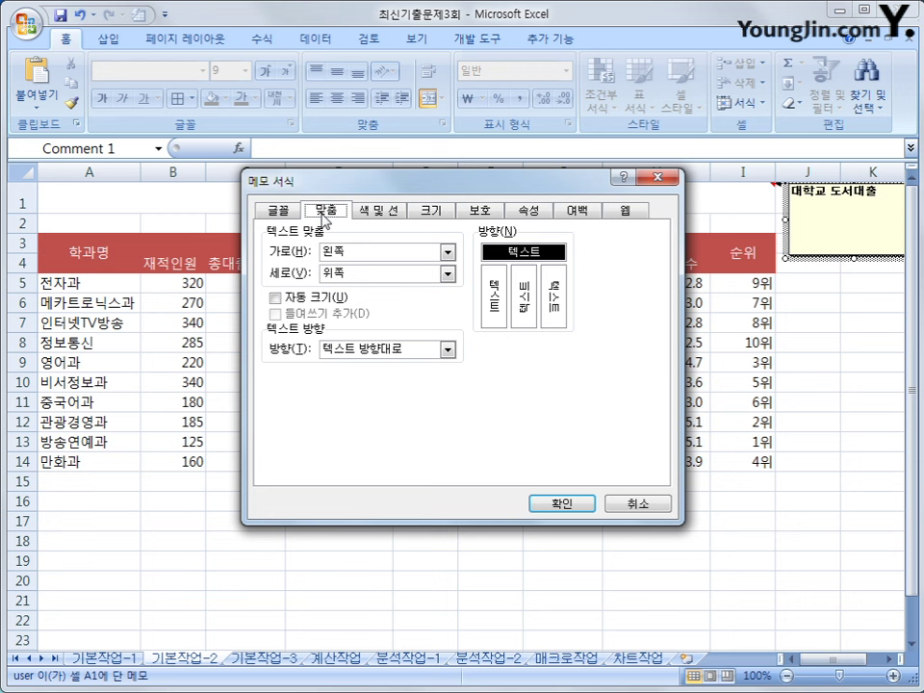
click(279, 299)
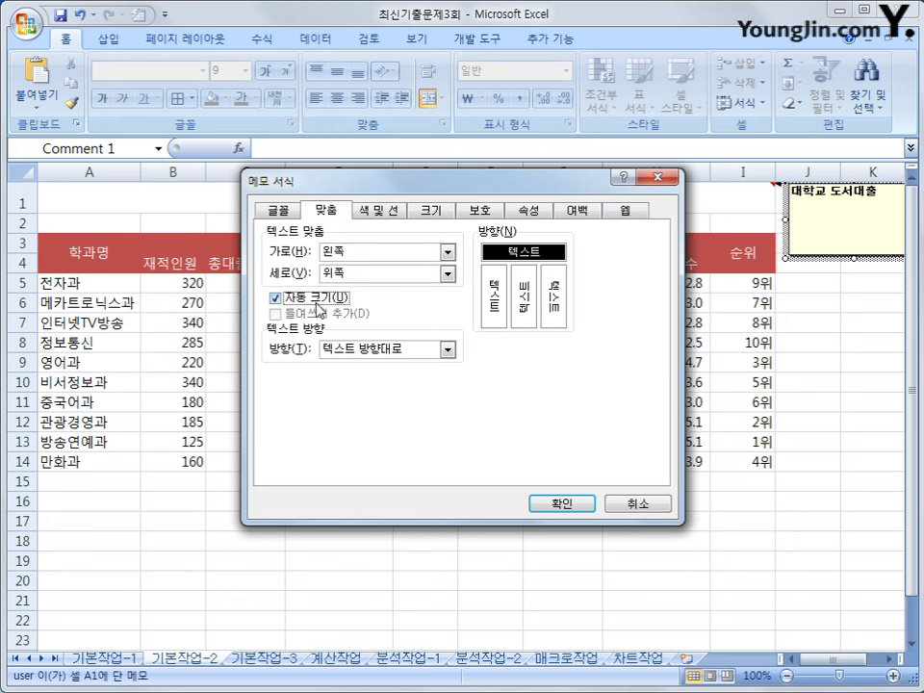
click(559, 503)
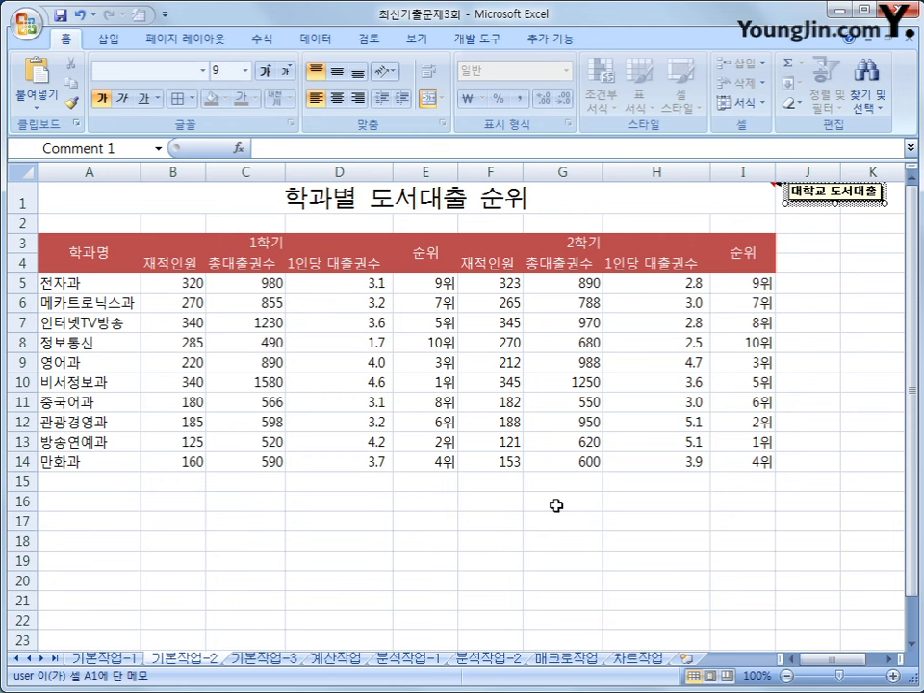
Apply all borders and a thick outside box border to the table range A3:I14
drag(86, 253, 740, 467)
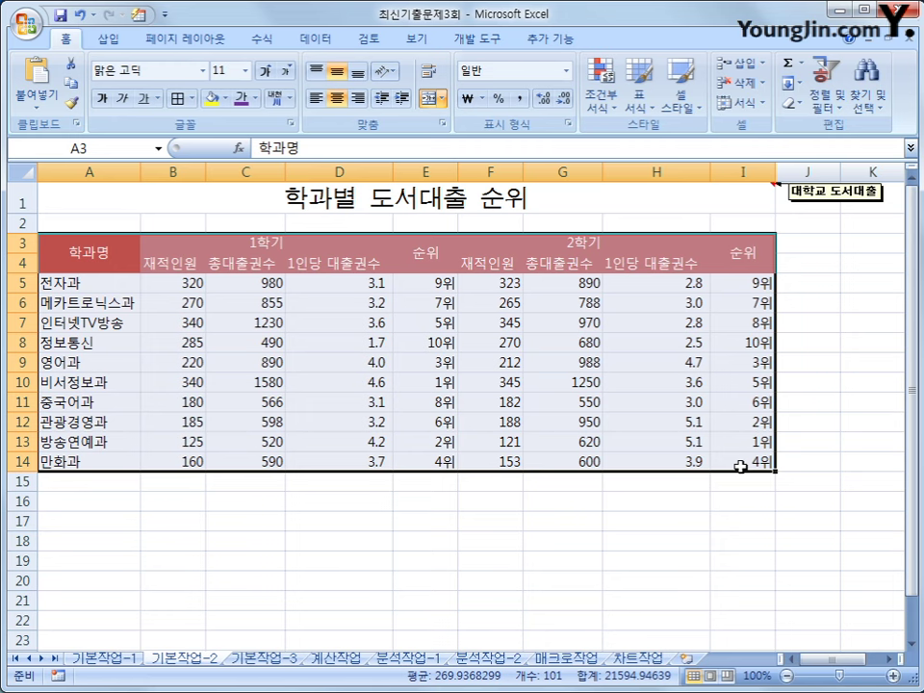
click(192, 98)
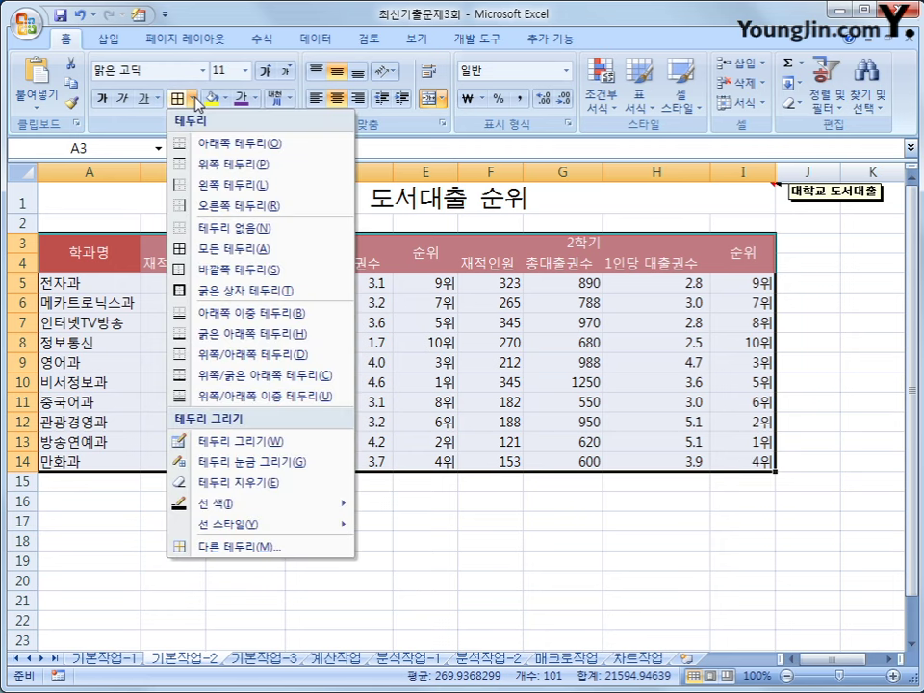
click(227, 246)
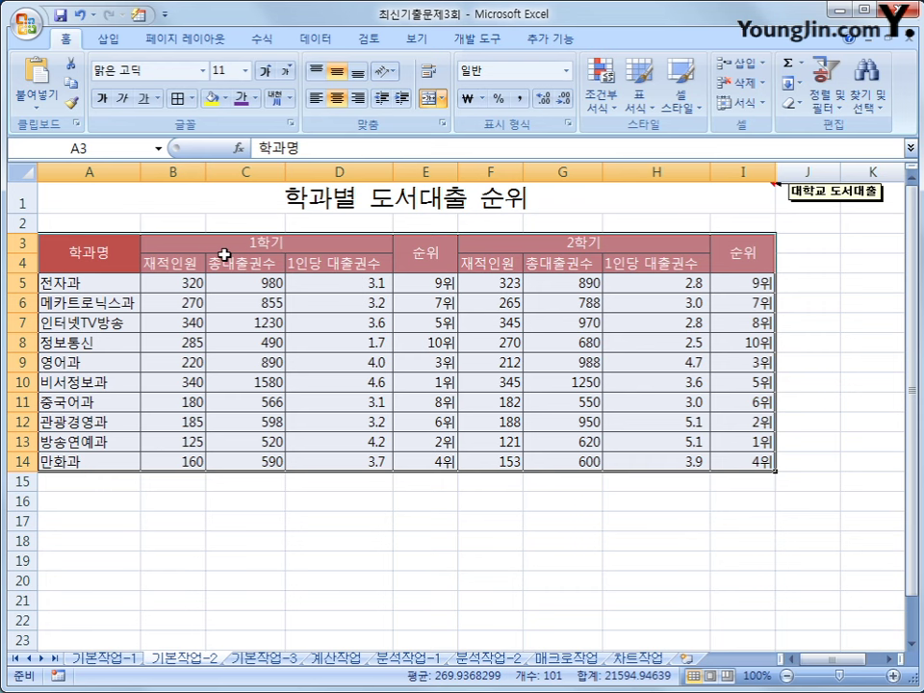
click(192, 99)
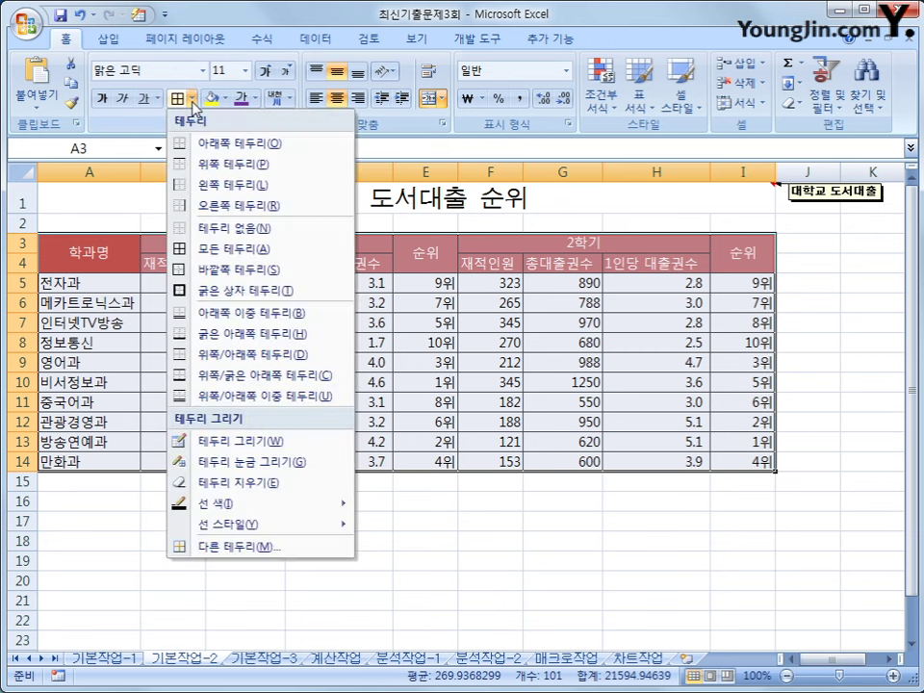
click(201, 294)
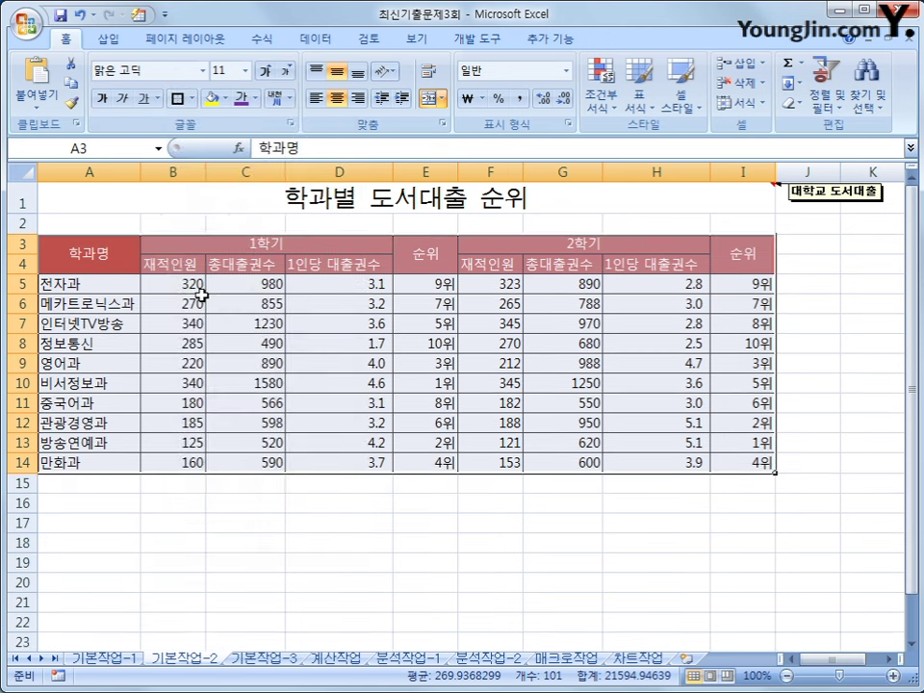
click(210, 604)
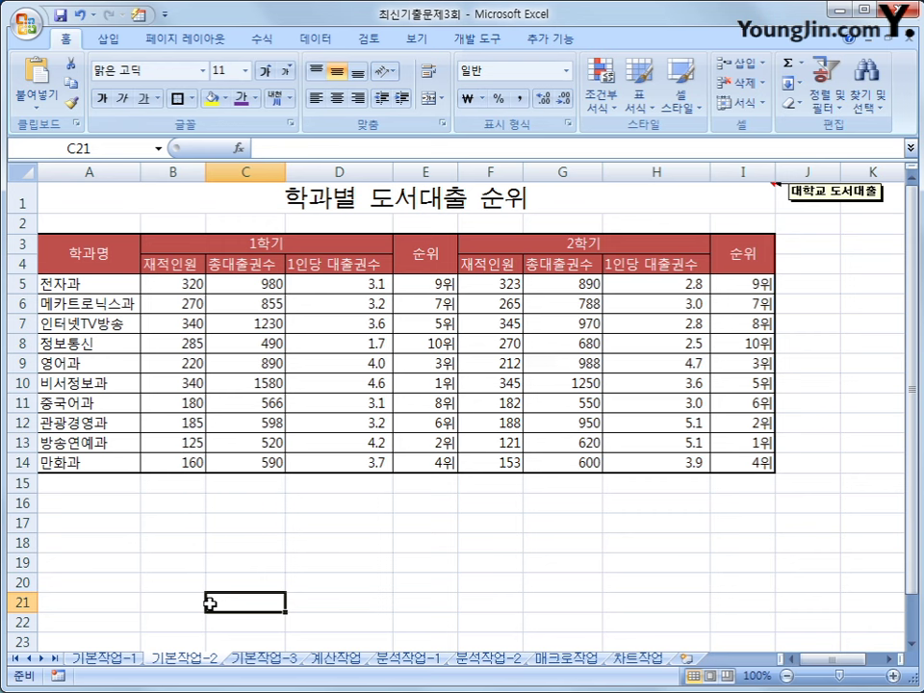
Go to sheet 기본작업-3
click(246, 665)
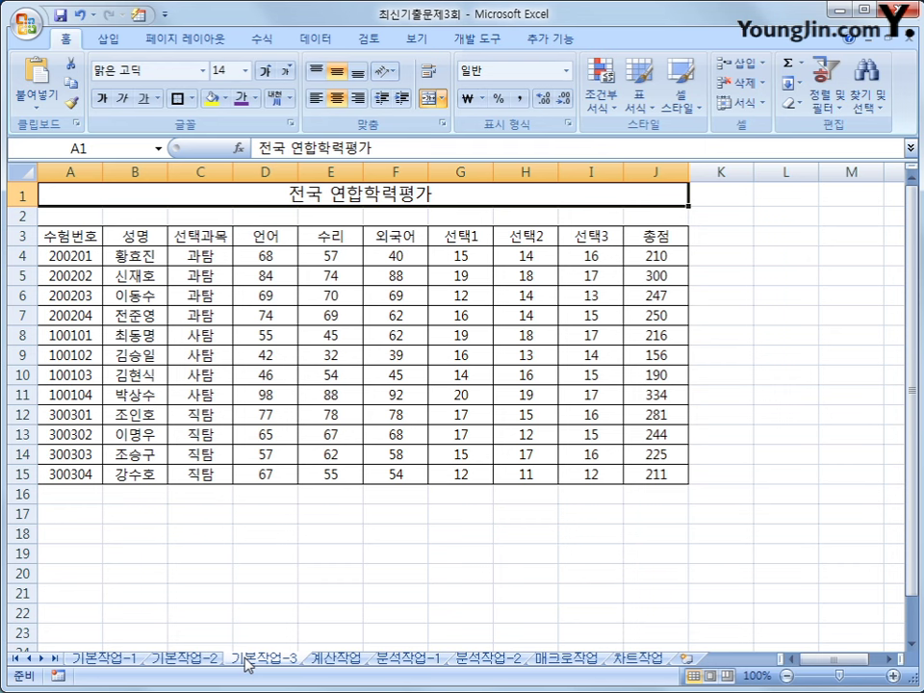
drag(62, 235, 649, 233)
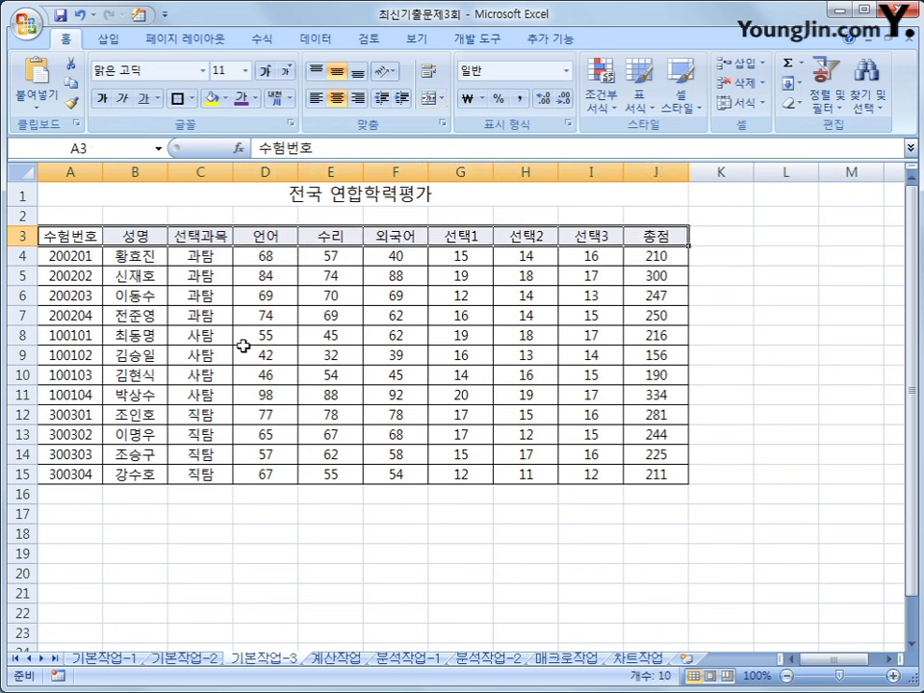
drag(62, 252, 89, 256)
click(717, 593)
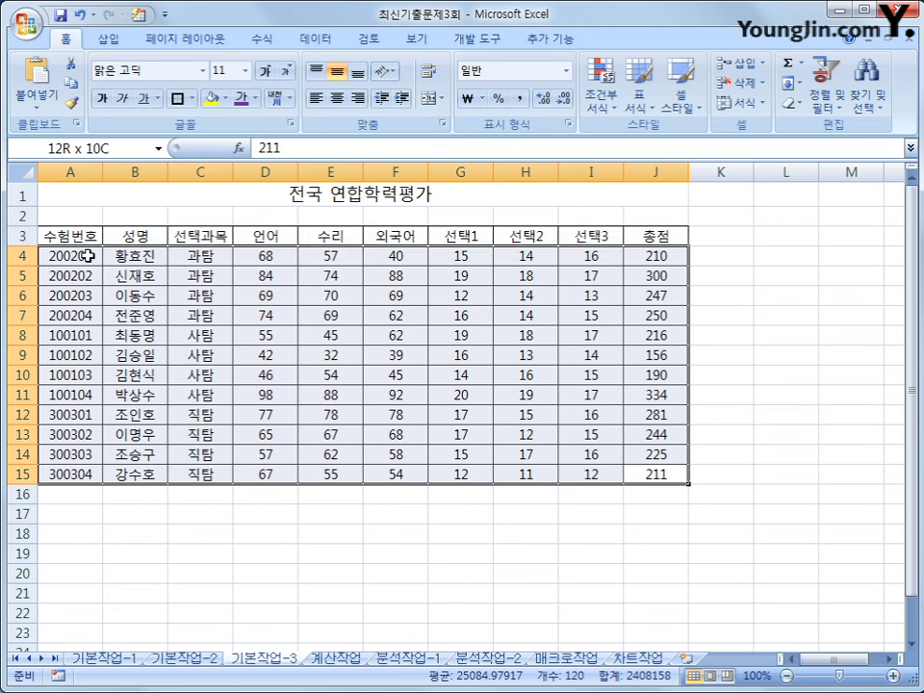
drag(89, 257, 88, 256)
click(106, 553)
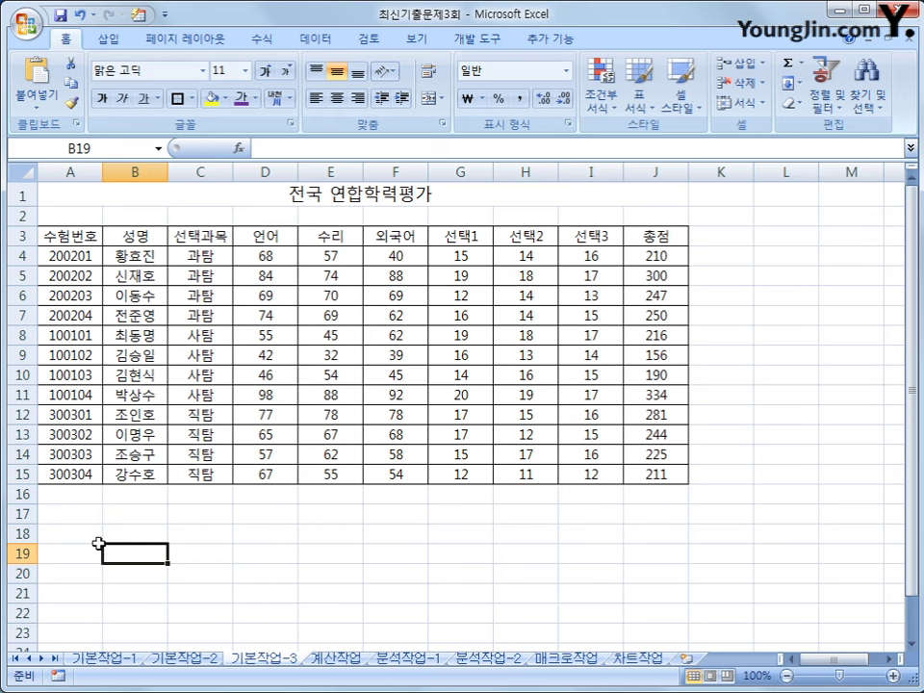
Start a new conditional formatting rule for A4:J15 that uses a formula to decide which cells to format
click(70, 260)
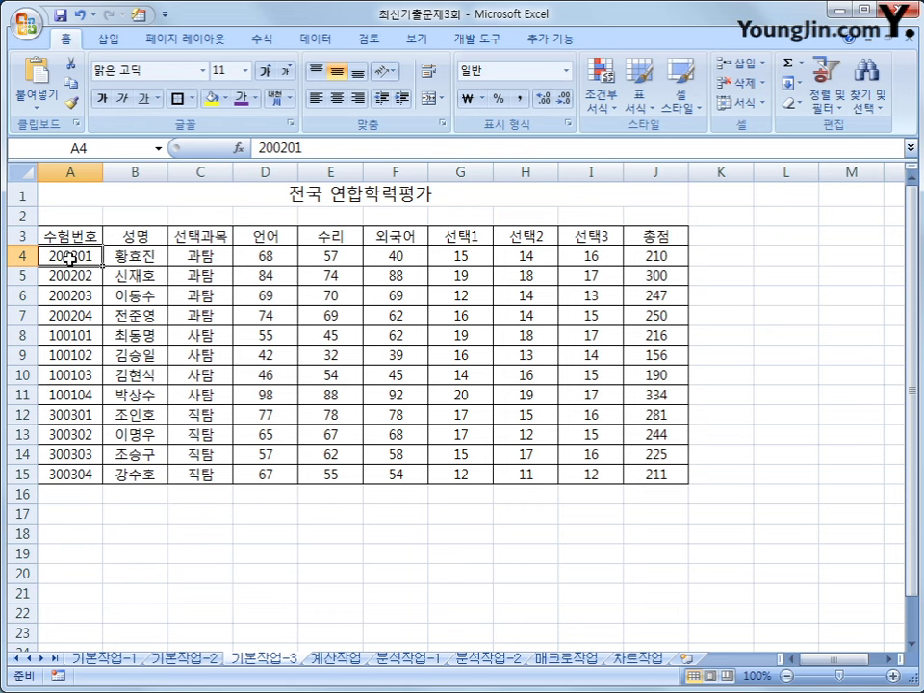
drag(69, 258, 636, 474)
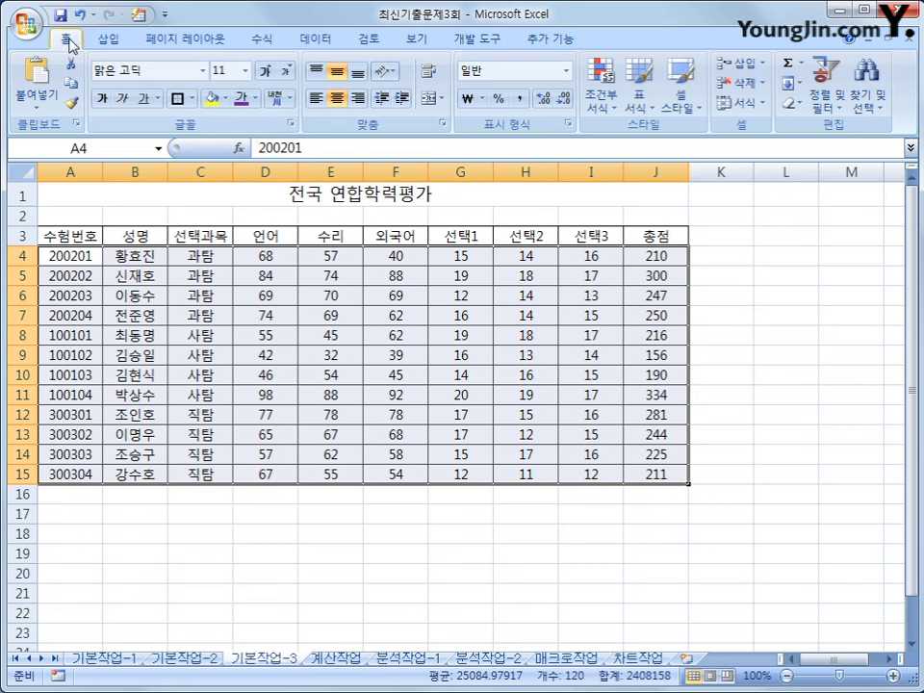
click(603, 111)
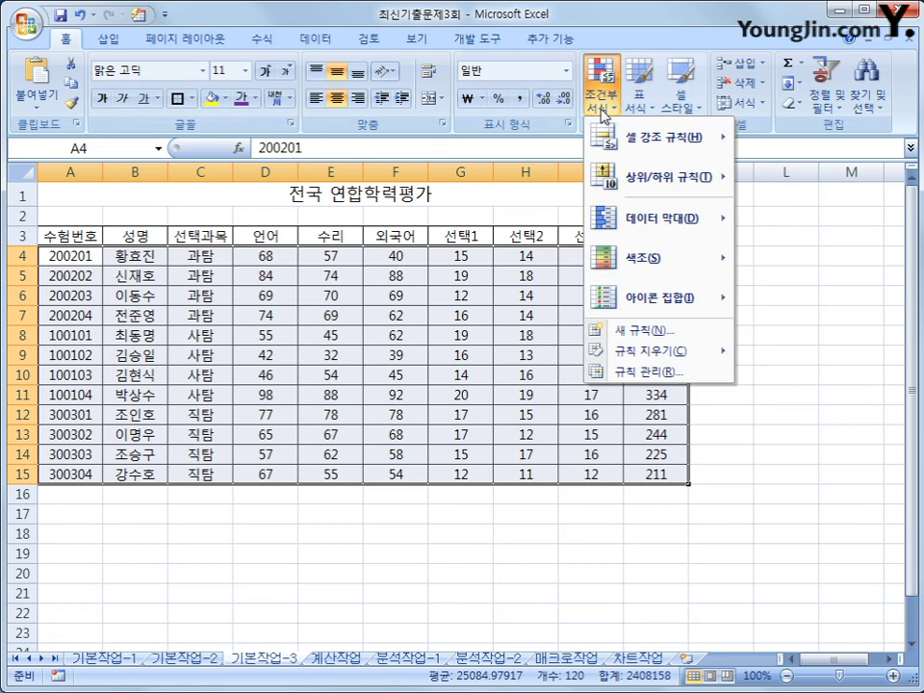
click(660, 330)
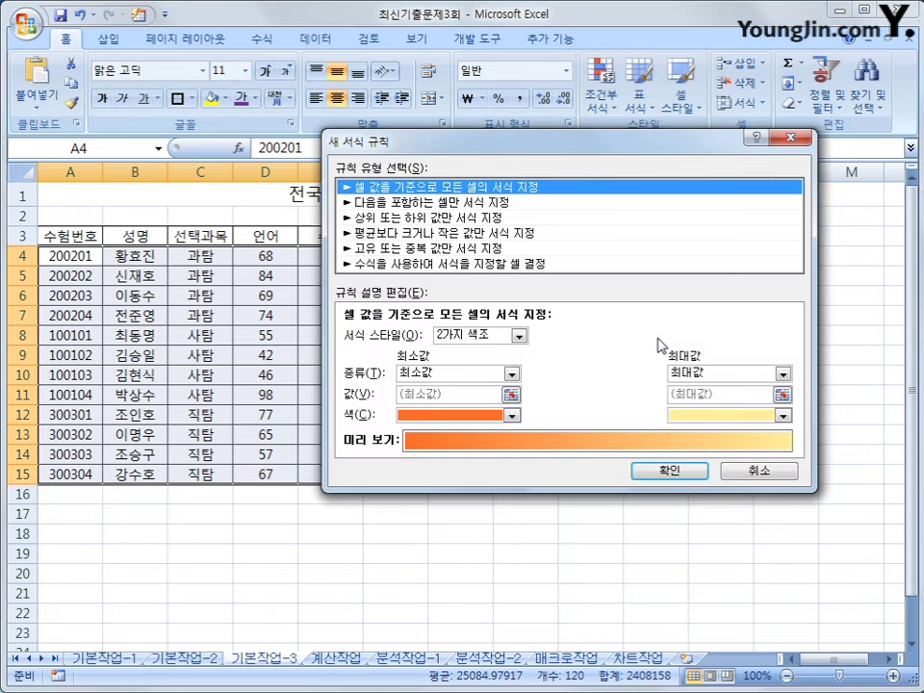
click(556, 265)
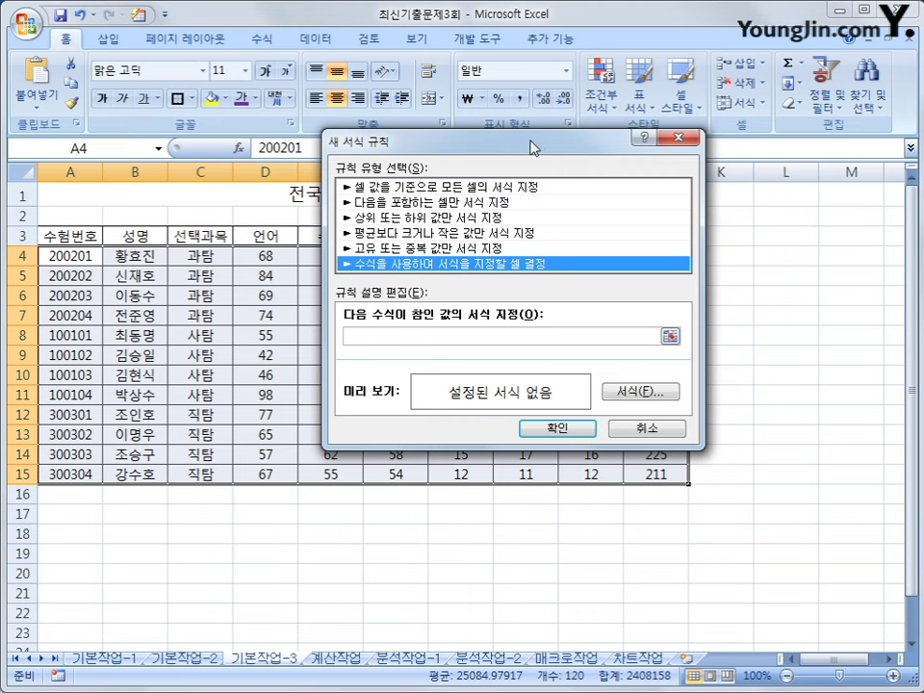
drag(551, 153, 718, 155)
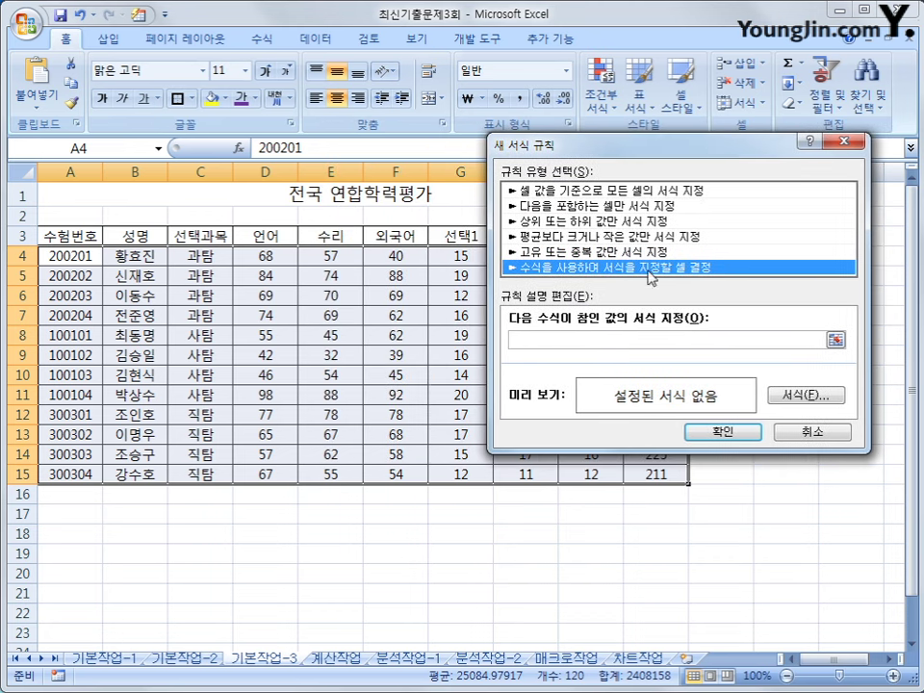
Enter the rule formula =$D4<=$E4, comparing the 언어 and 수리 scores with column-absolute references
click(605, 342)
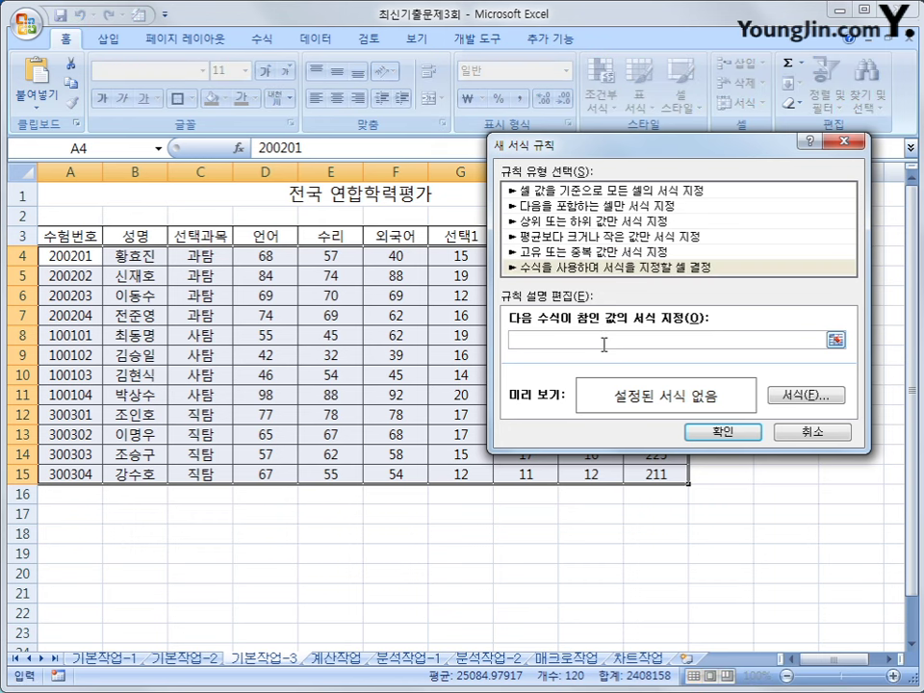
text(ㅋ)
key(BackSpace)
text(=)
click(250, 256)
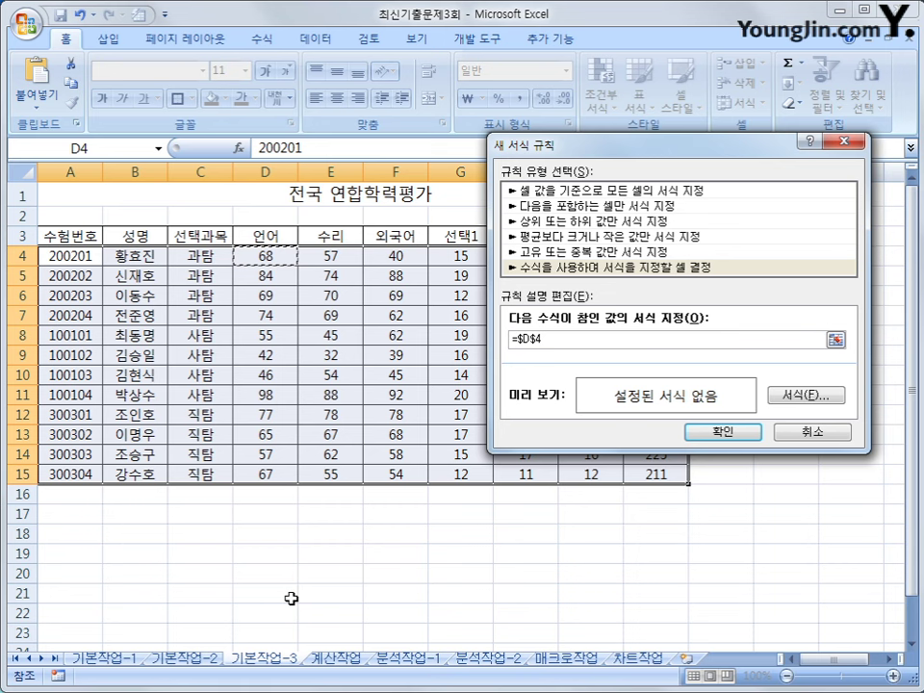
key(F4)
key(F4)
text(<=)
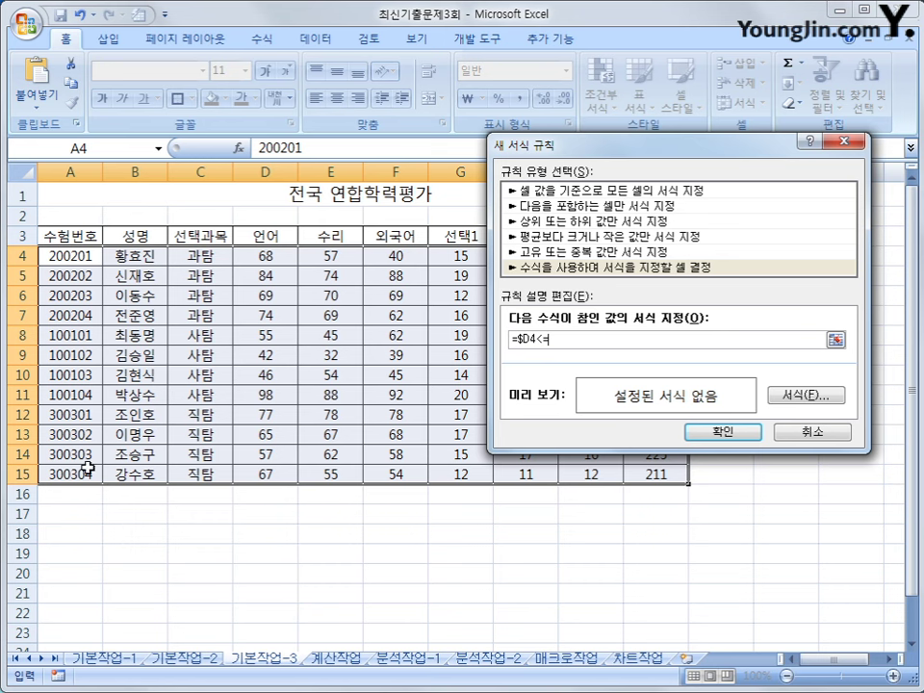
click(322, 258)
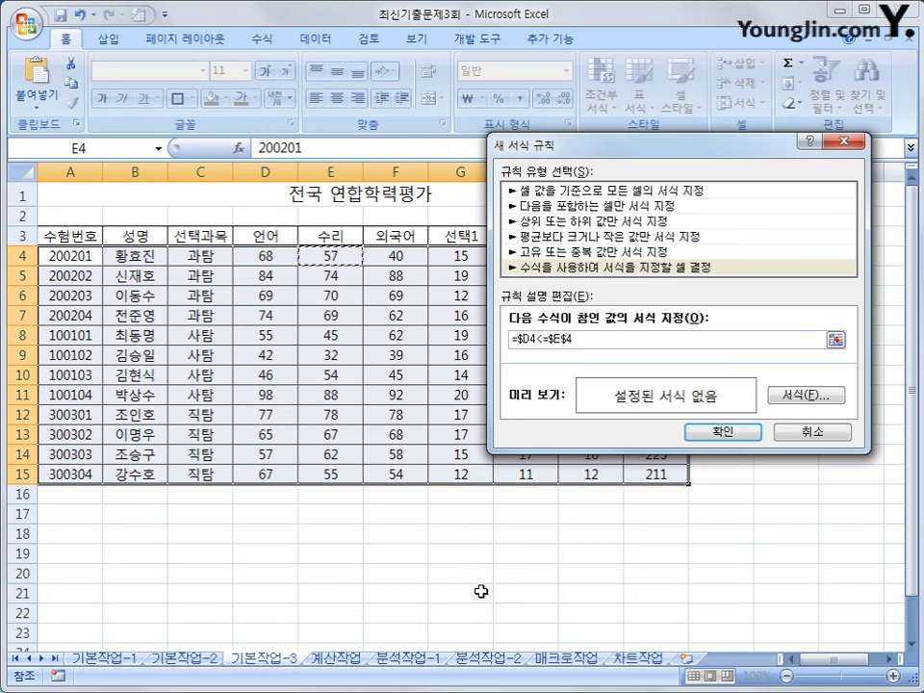
key(F4)
key(F4)
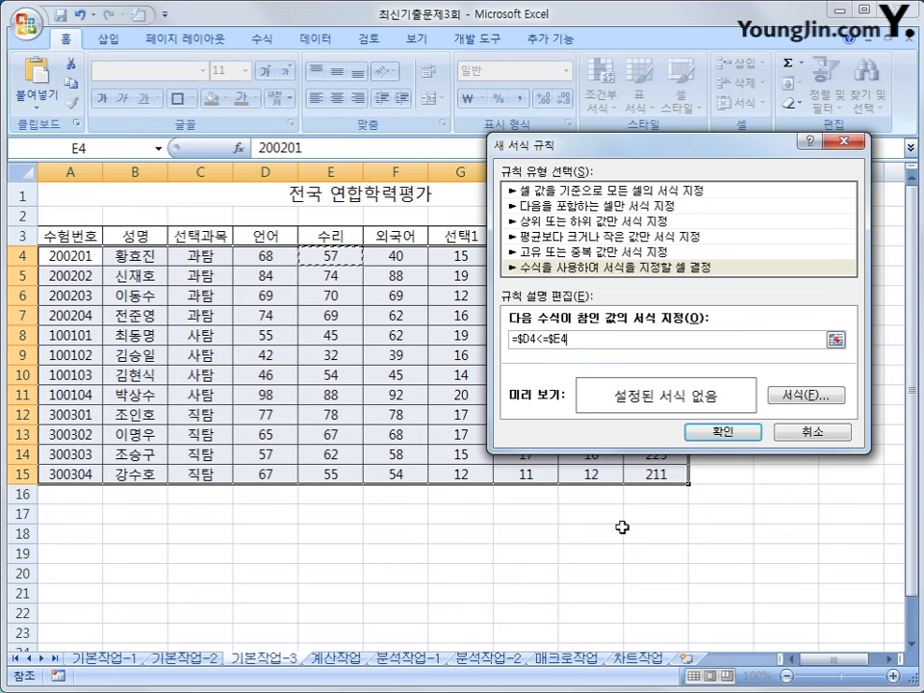
Give the rule the standard blue font color and apply it to the selected range
click(802, 396)
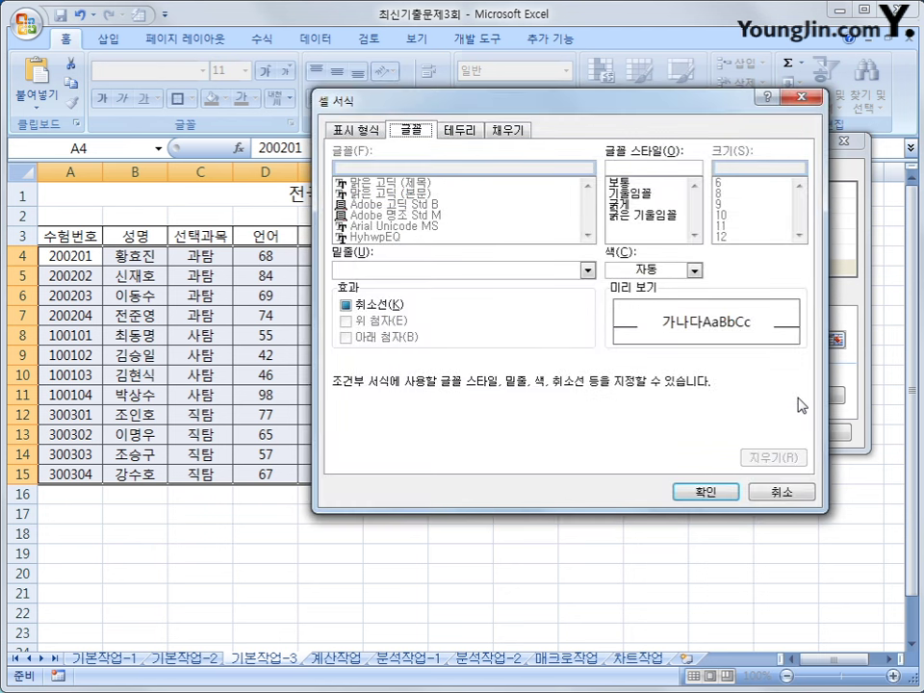
click(694, 271)
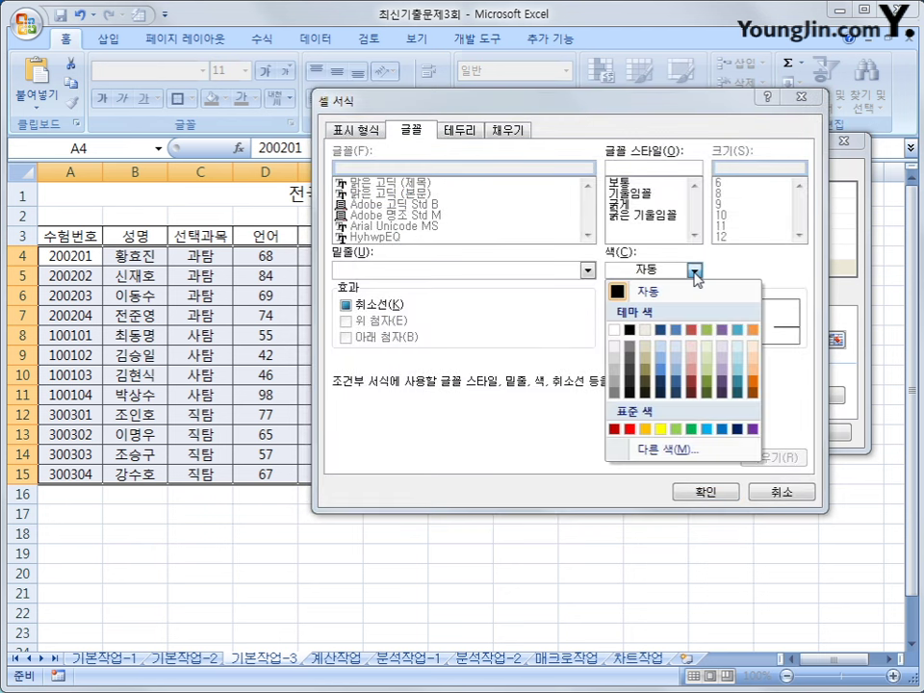
click(724, 429)
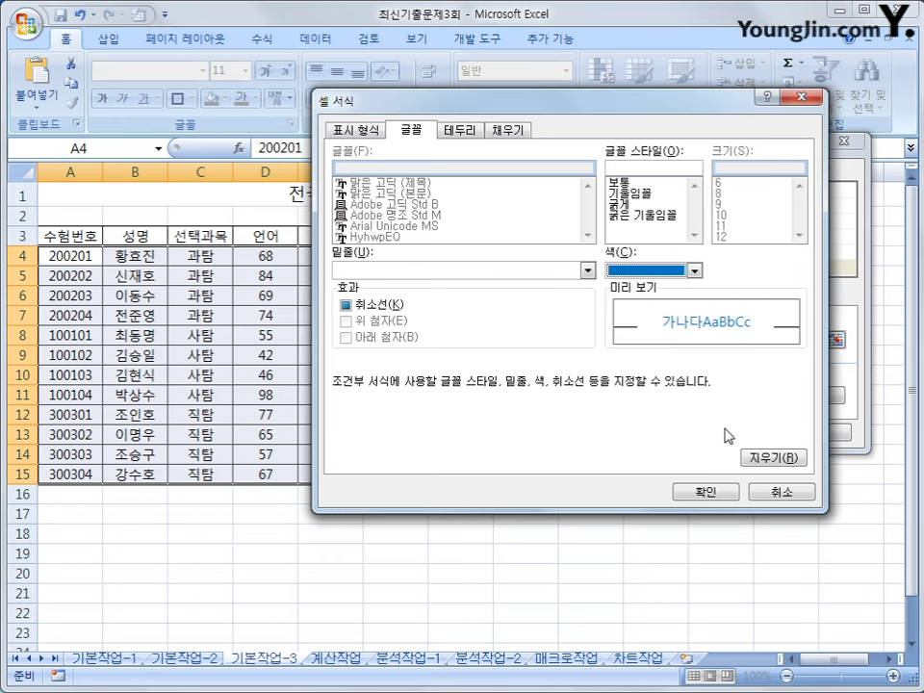
click(711, 493)
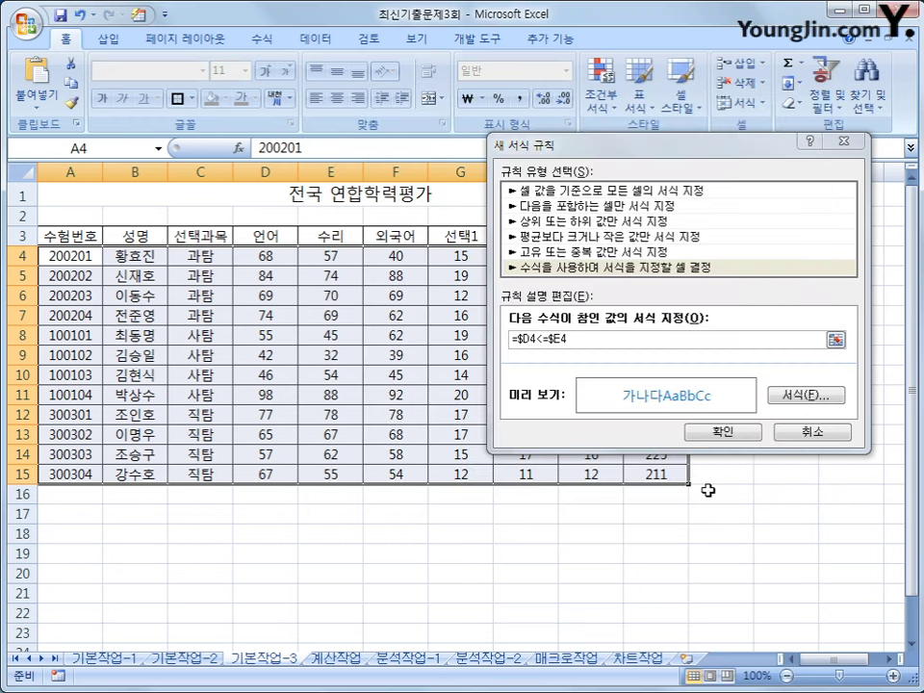
click(722, 433)
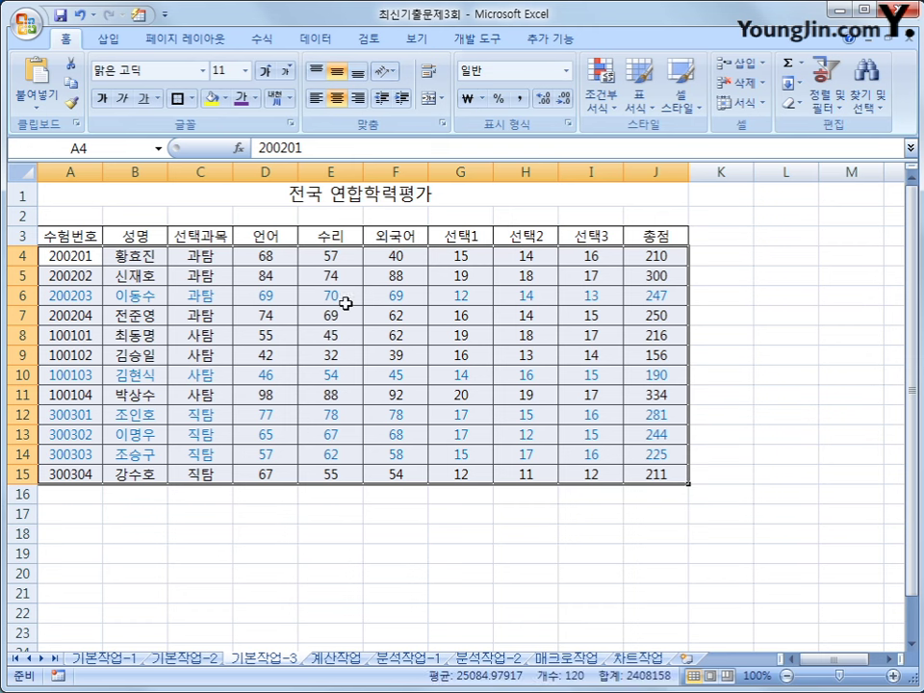
Check the 언어 and 수리 scores in the blue rows against the rule's condition
click(269, 294)
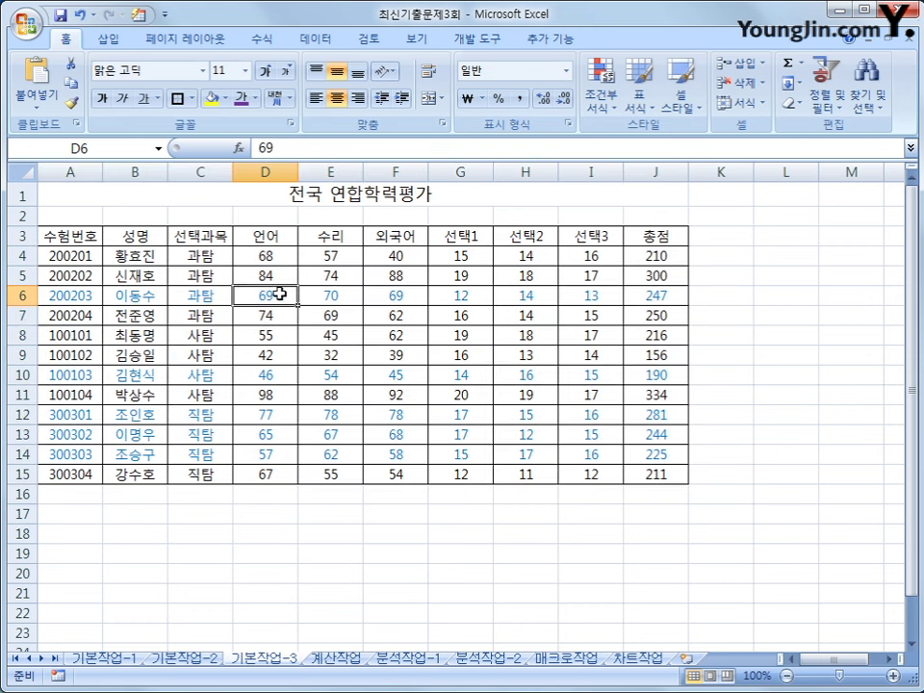
click(317, 296)
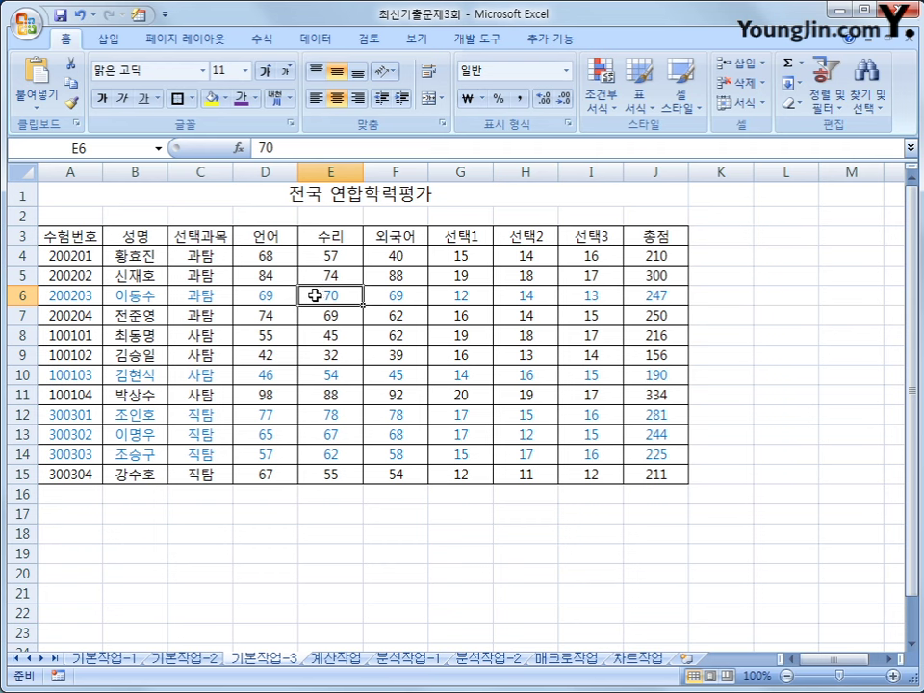
click(320, 377)
click(321, 412)
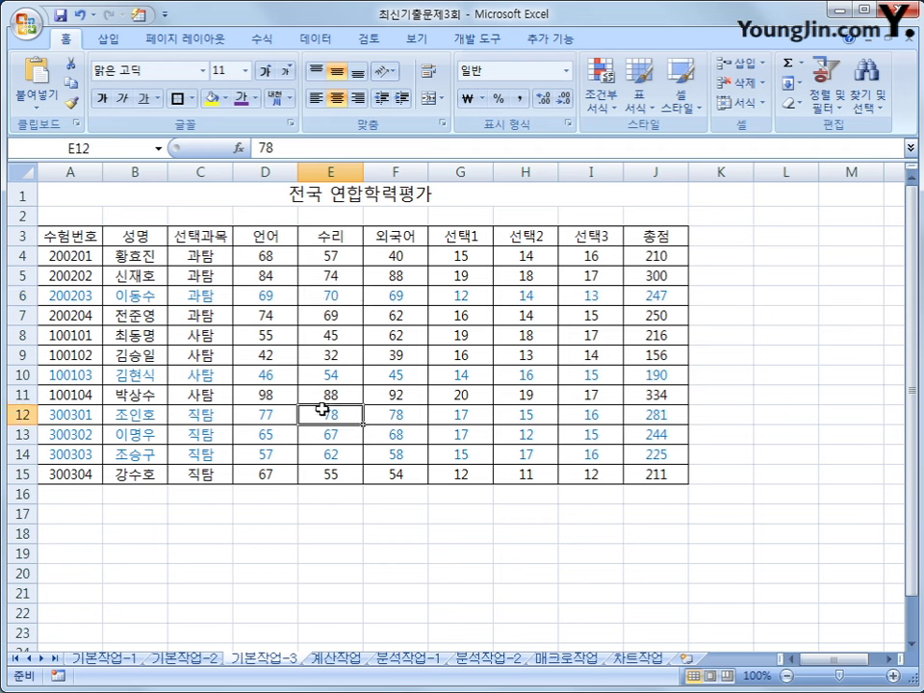
Check the last blue row on 기본작업-3 and review the 기본작업-1, 기본작업-2 and 기본작업-3 sheets
click(331, 454)
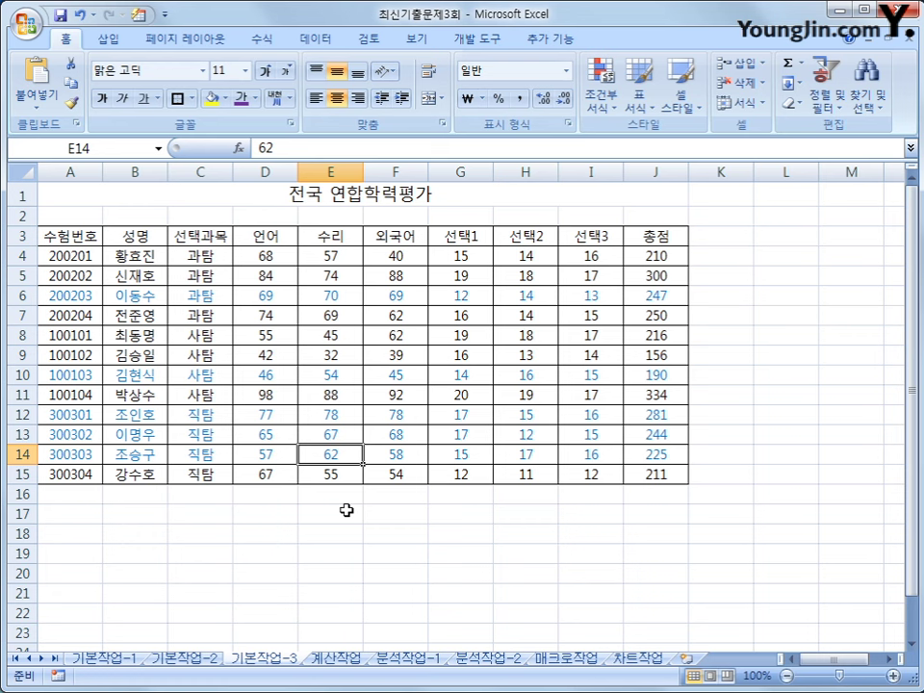
click(89, 658)
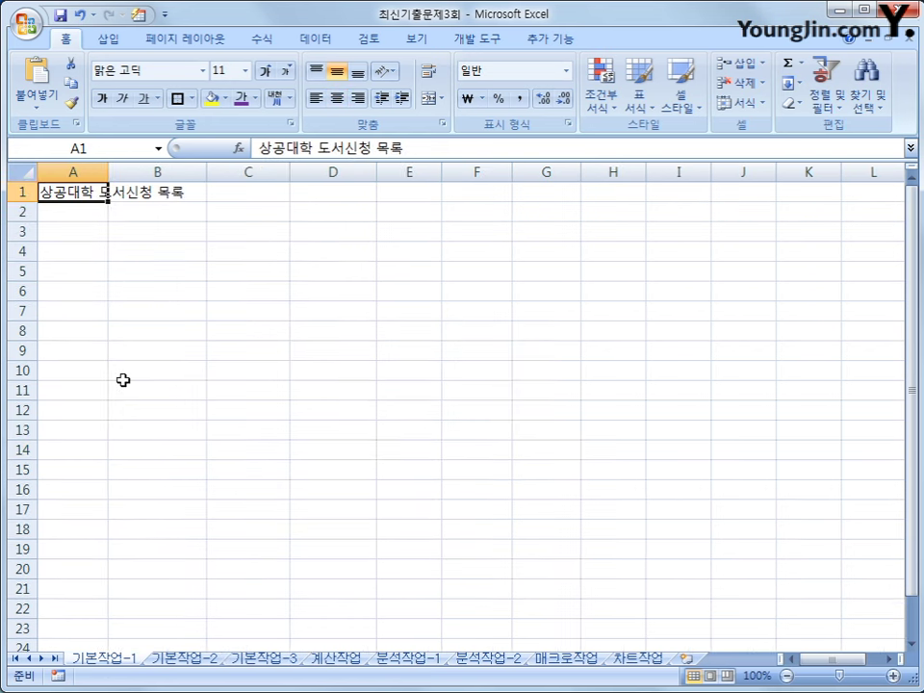
click(169, 663)
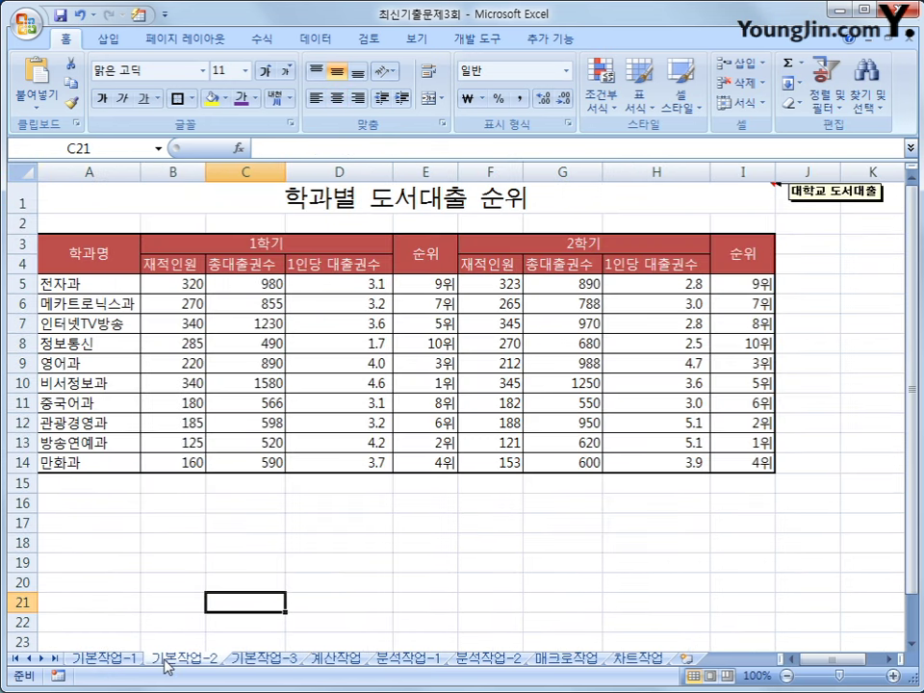
click(267, 661)
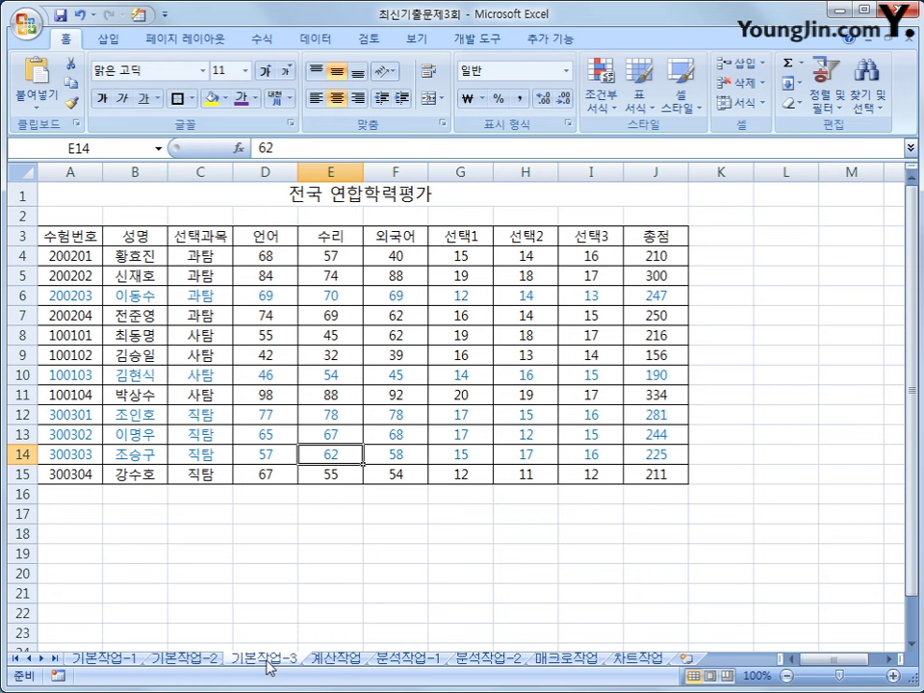
On the 계산작업 sheet, enter =MID(C3,4,1) in D3 to extract the fourth character of the 검사결과 code
click(326, 663)
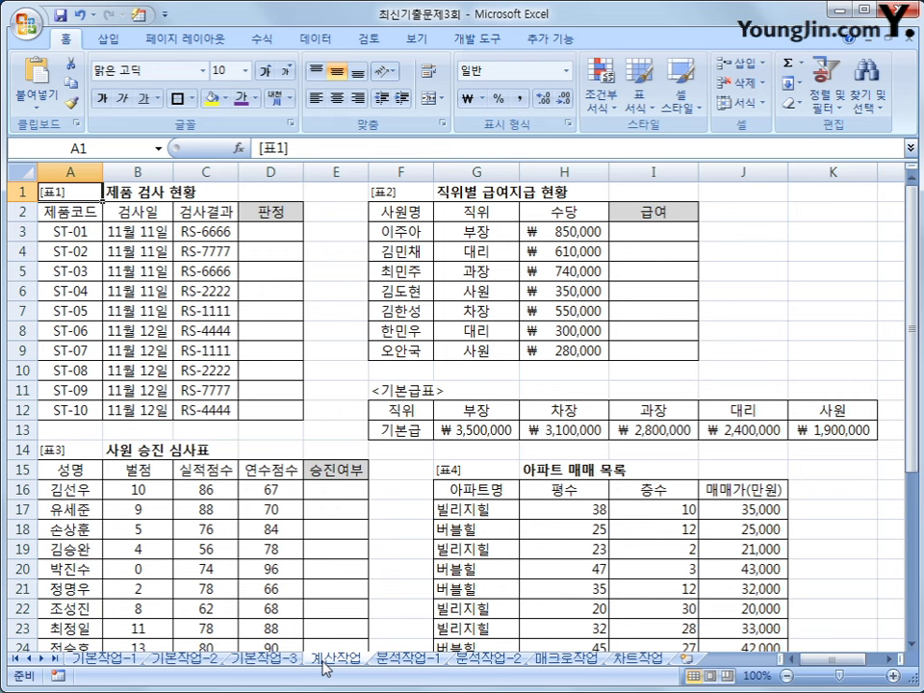
click(261, 229)
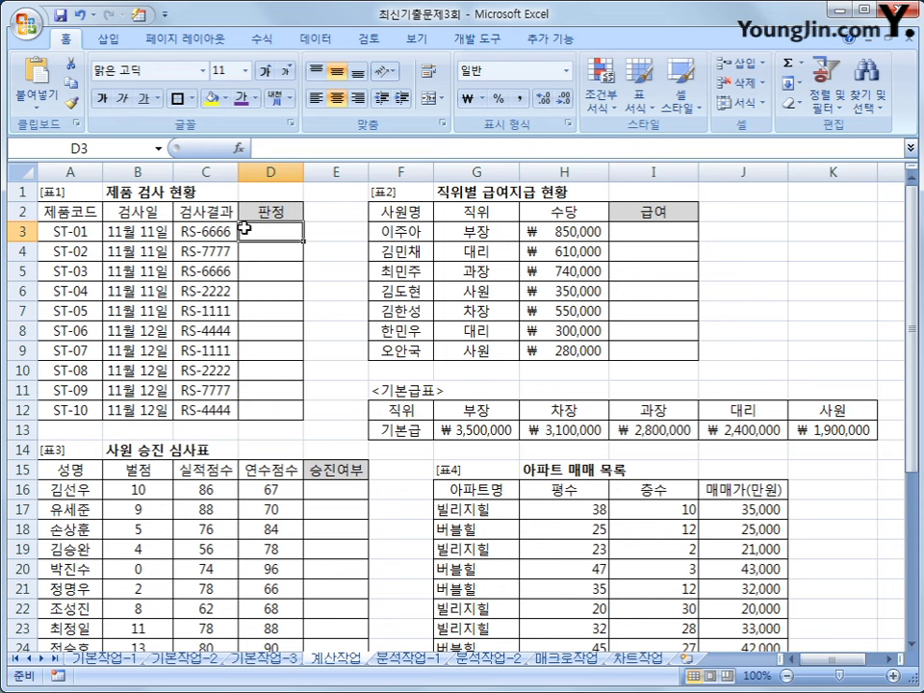
click(205, 231)
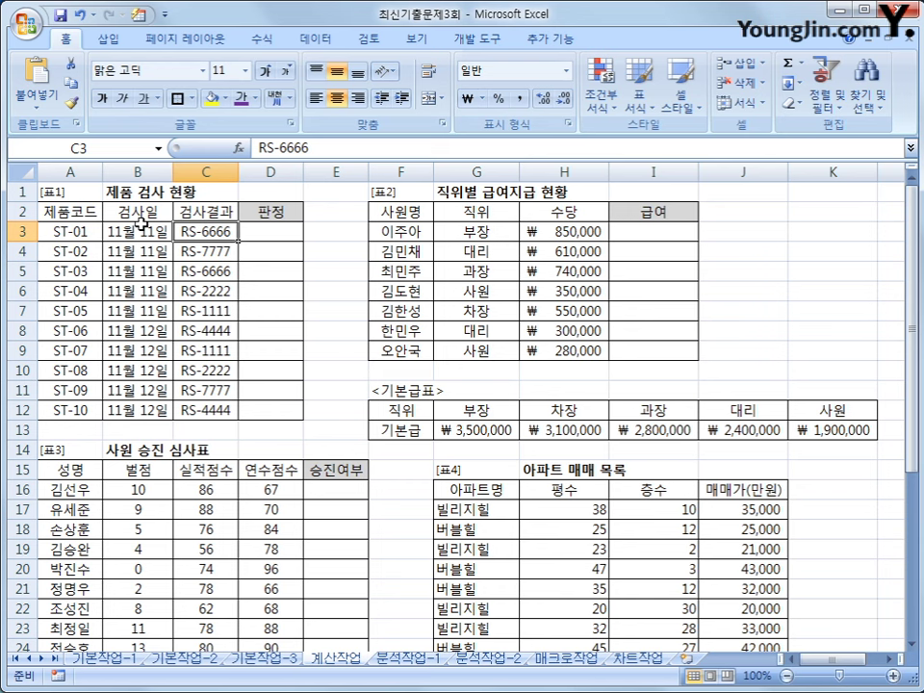
click(243, 231)
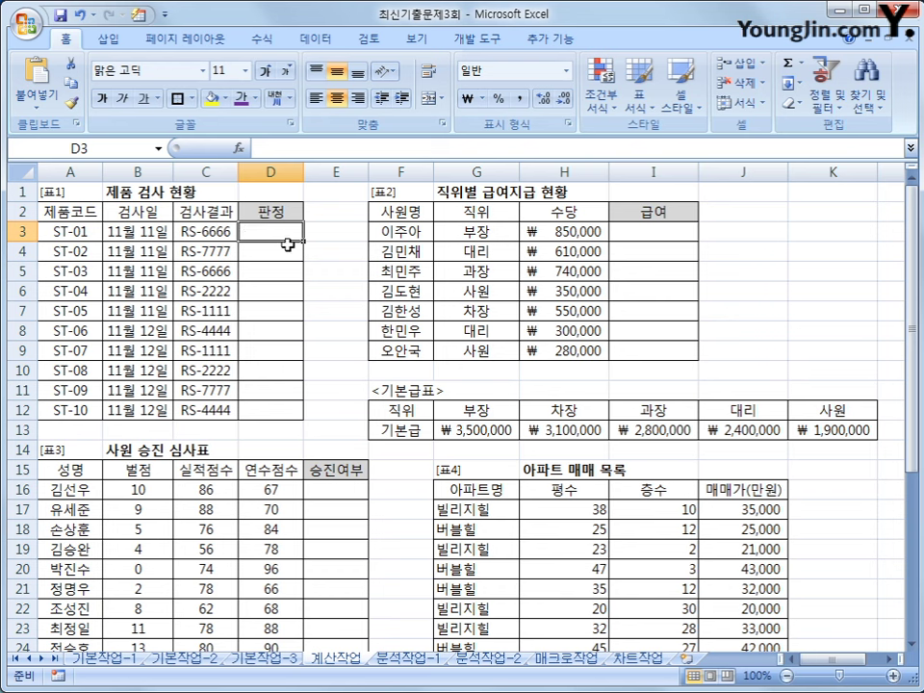
text(=ㅡㅑ)
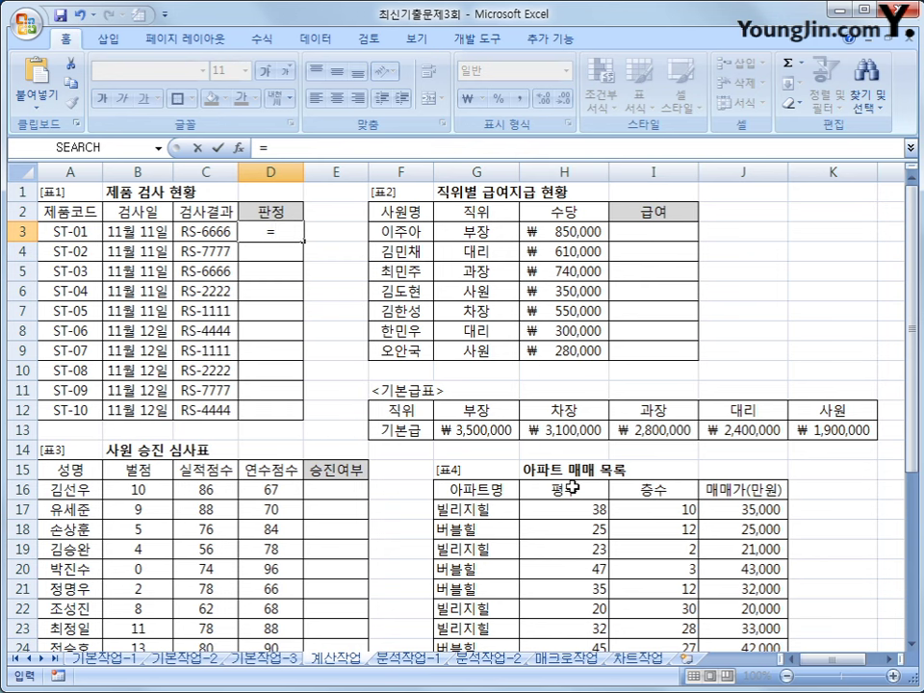
key(BackSpace)
key(BackSpace)
text(MID()
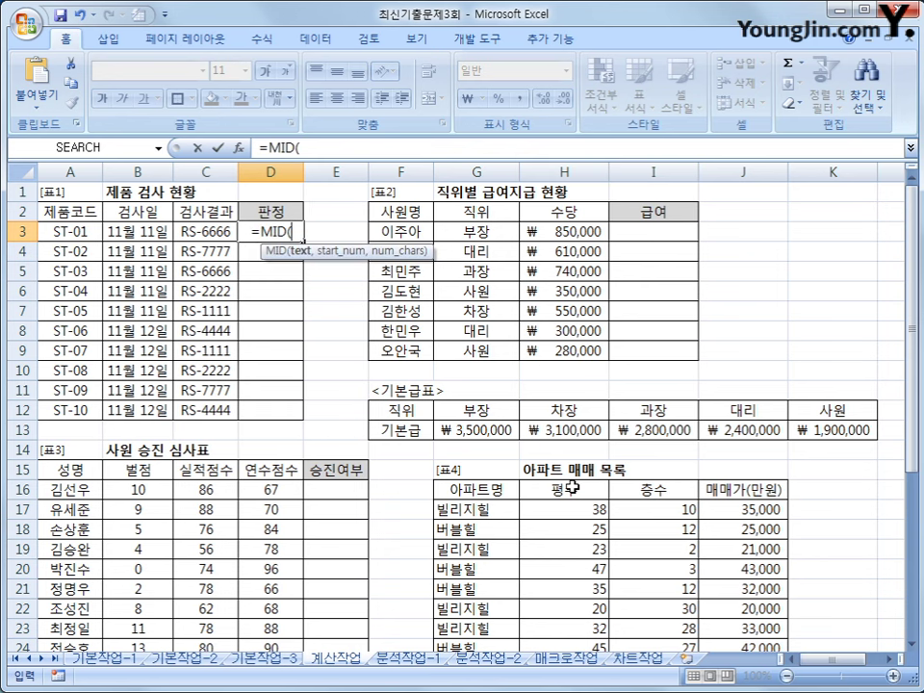
click(197, 234)
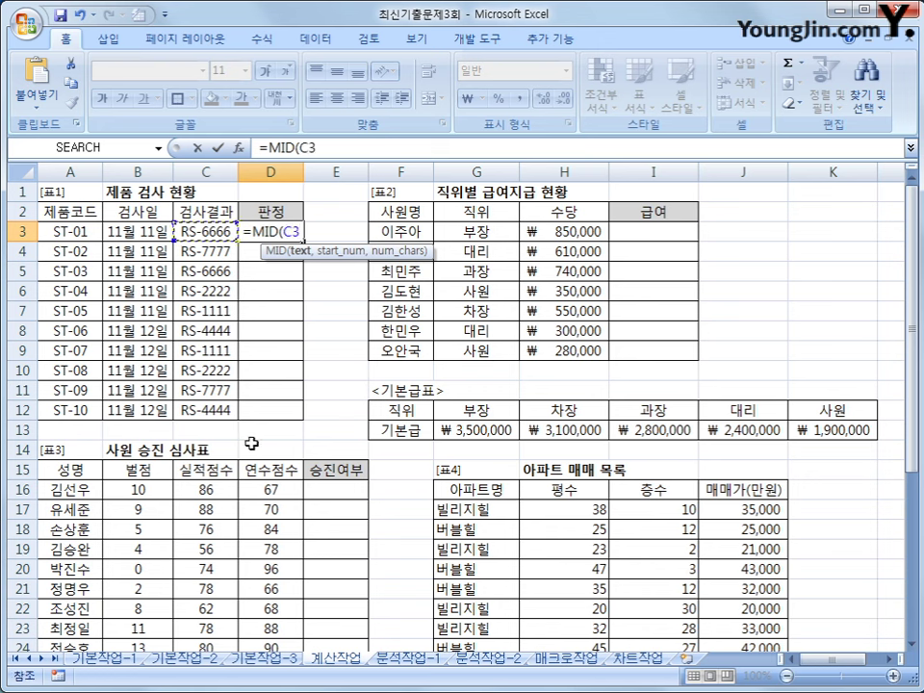
text(,4)
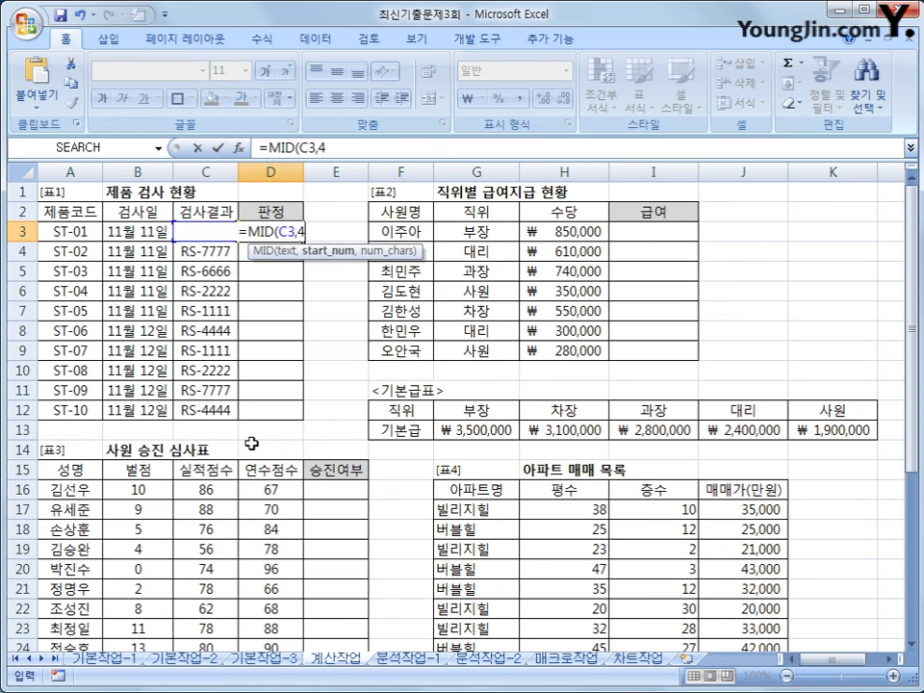
text(,1)
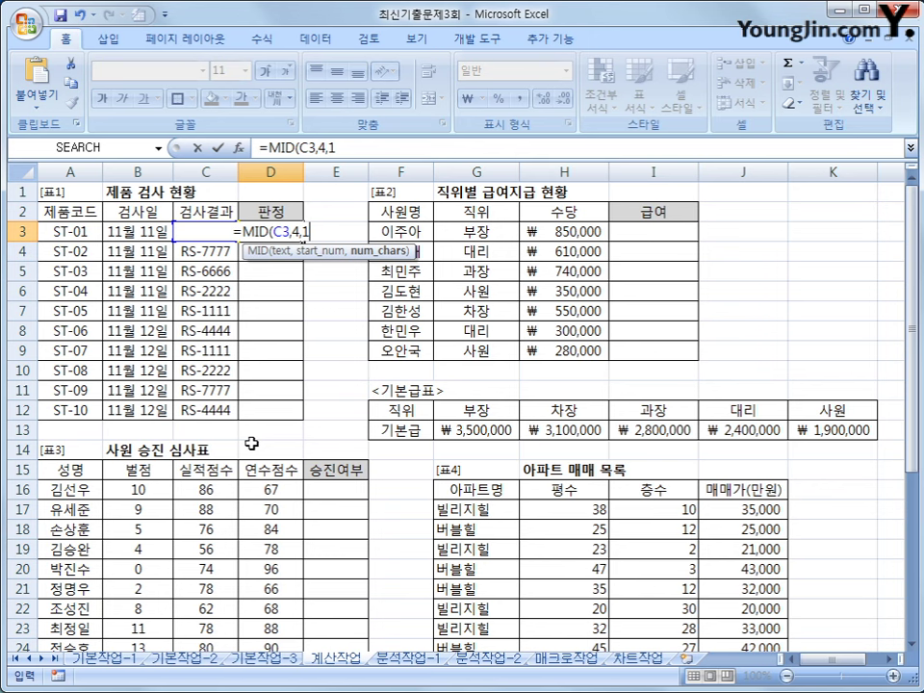
text())
key(Return)
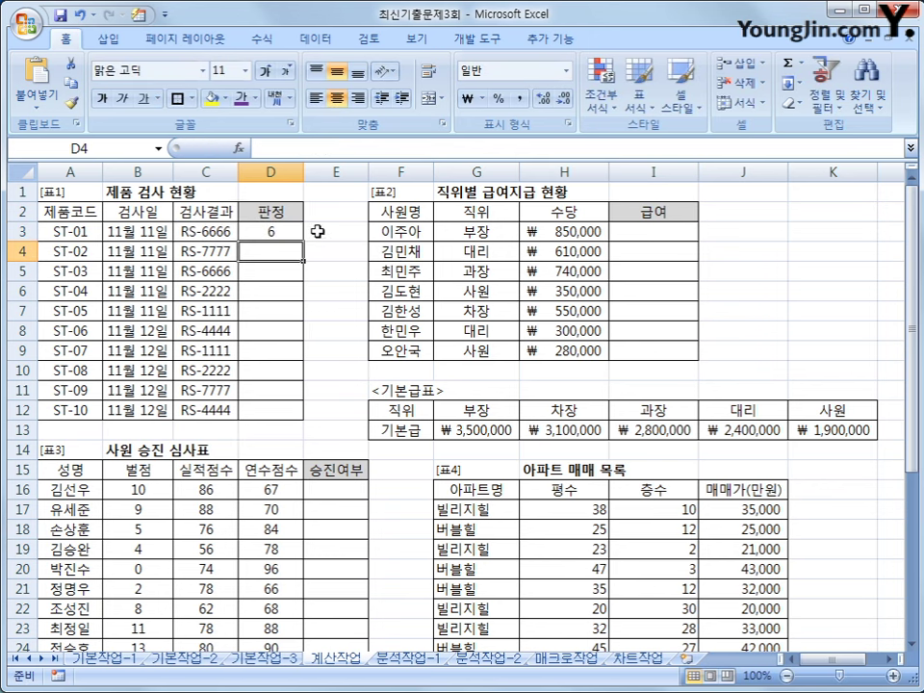
Copy the MID formula from D3 down through D12 and check the extracted digits in the 판정 column
click(298, 232)
drag(303, 238, 290, 429)
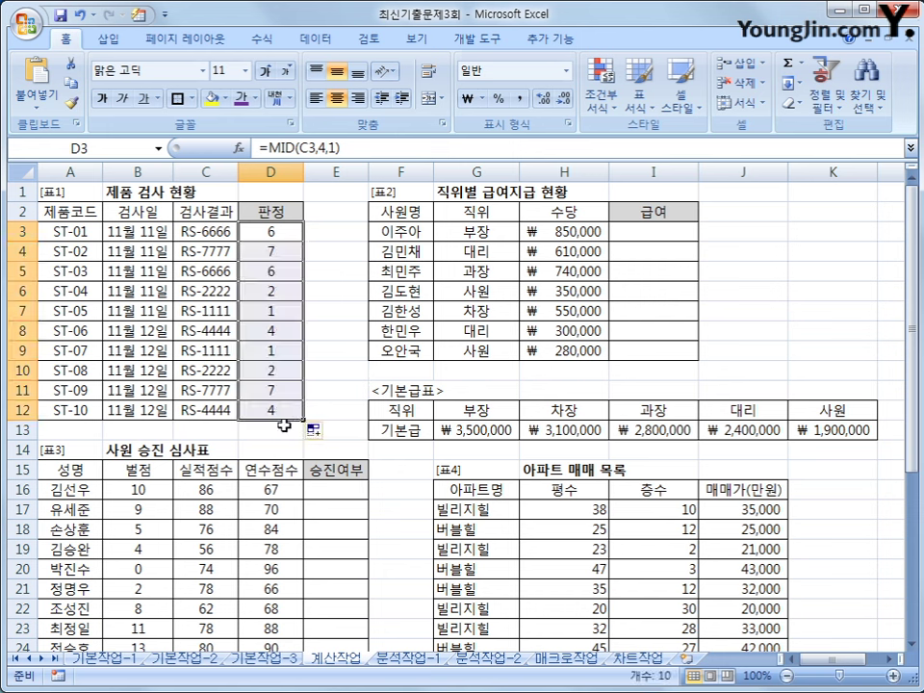
click(278, 351)
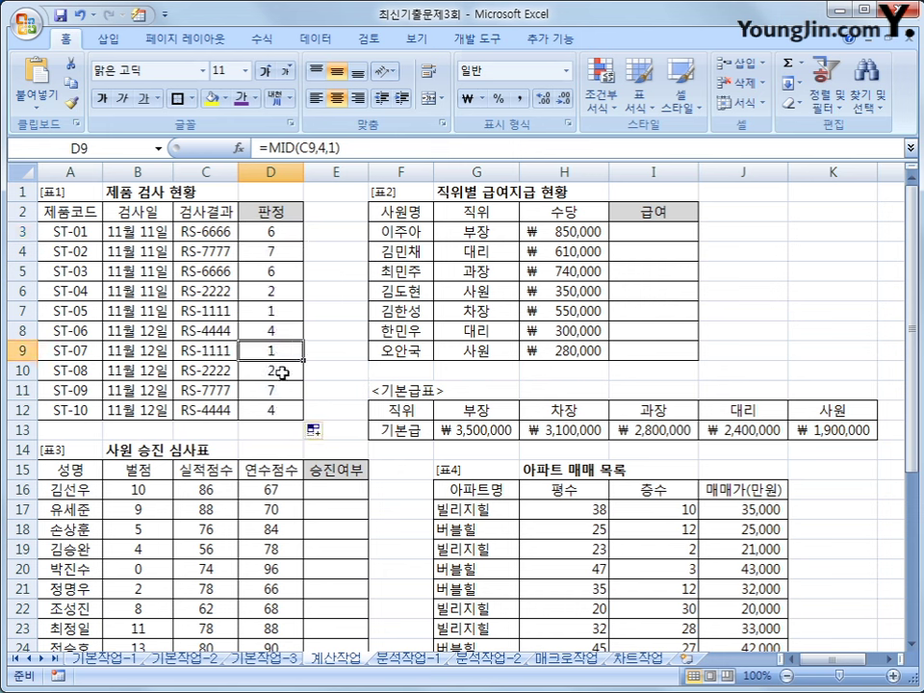
click(289, 371)
click(285, 413)
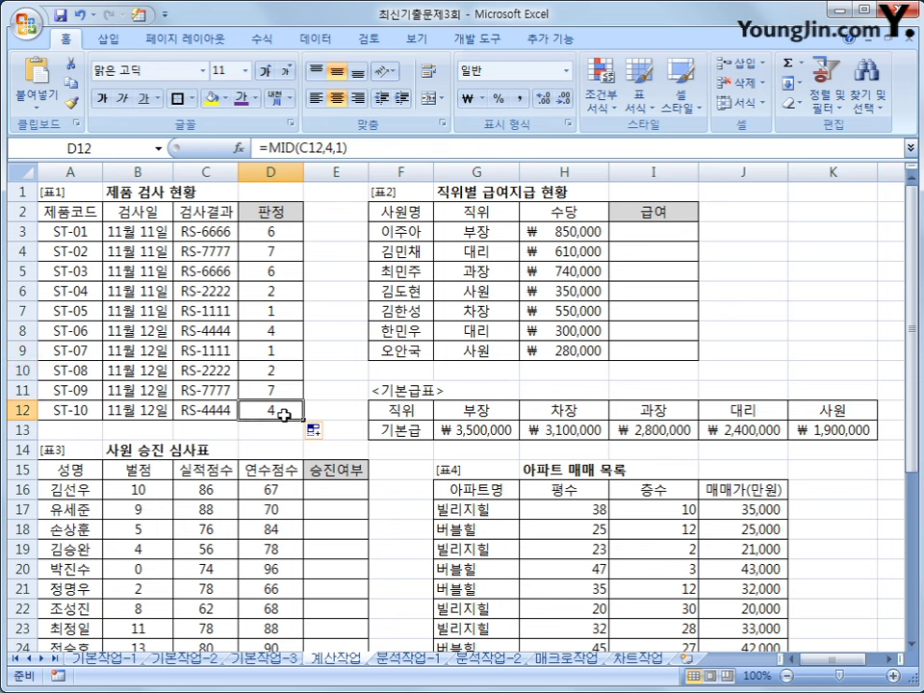
click(287, 271)
click(287, 253)
click(286, 237)
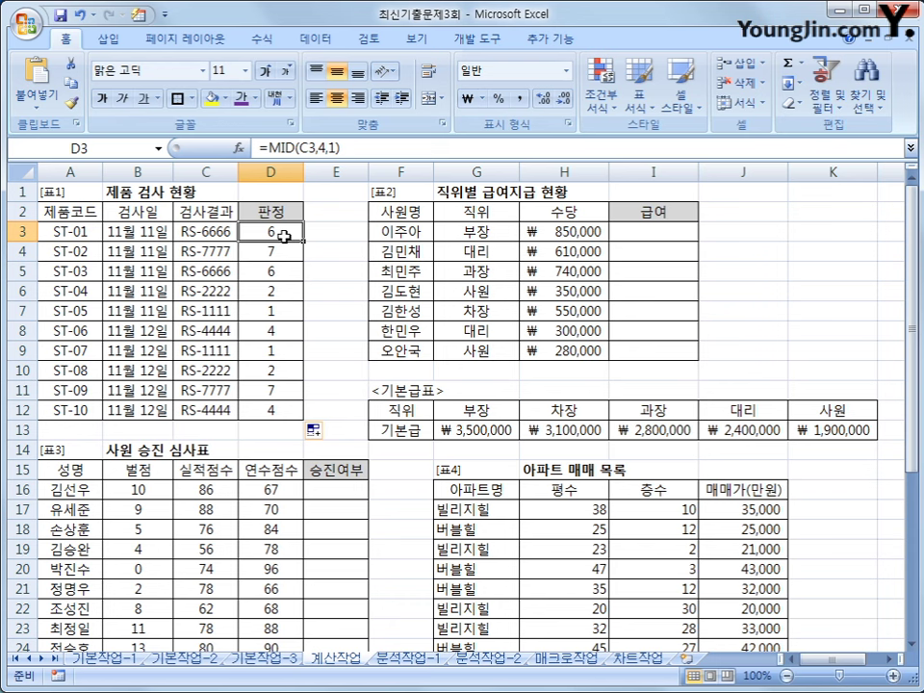
Wrap D3's MID(C3,4,1) expression in a CHOOSE function so that it serves as the index argument
drag(269, 148, 341, 147)
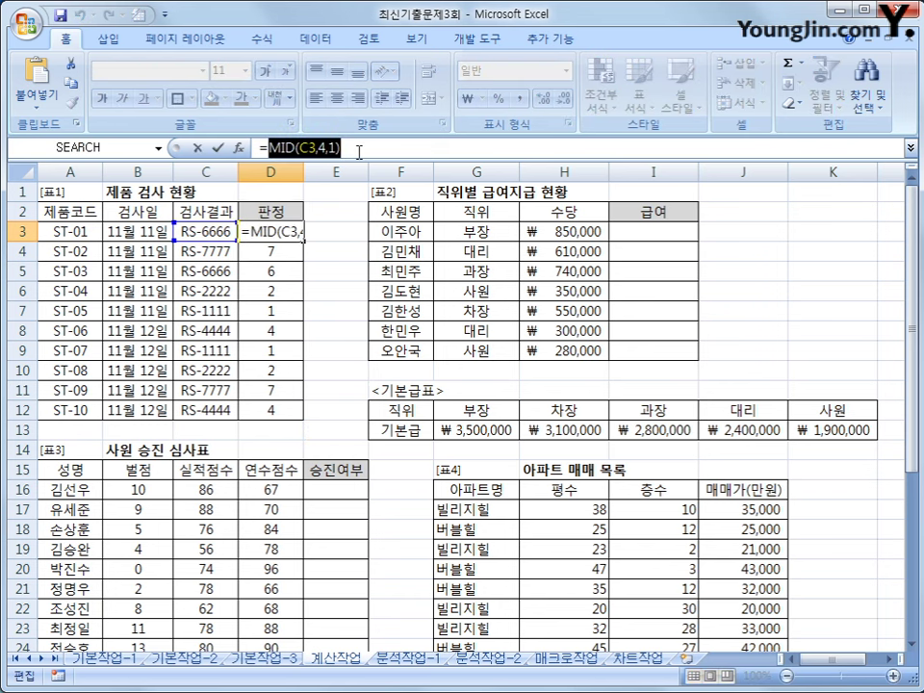
right_click(358, 151)
click(393, 168)
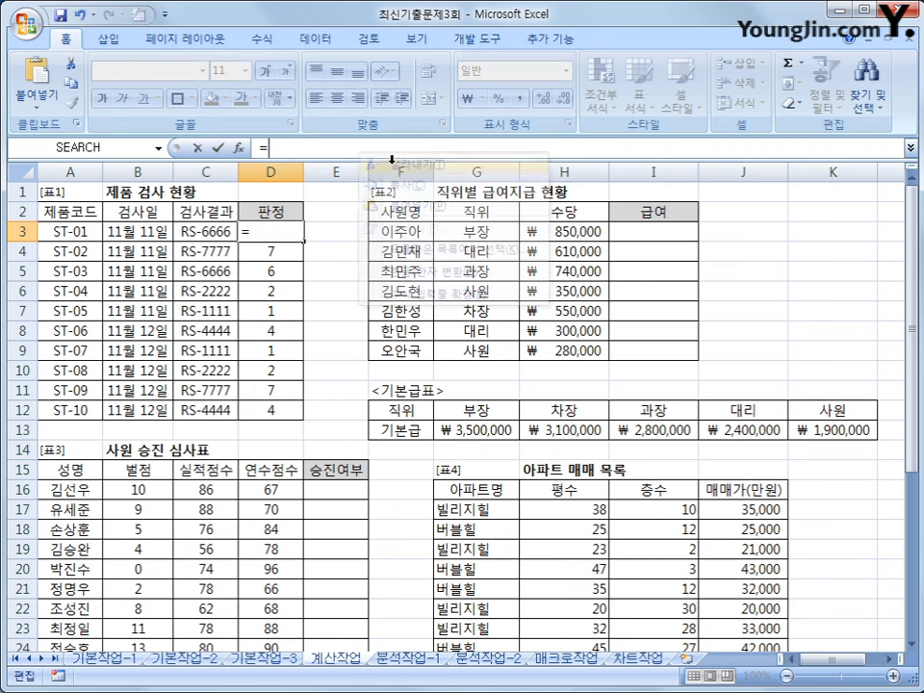
text(C)
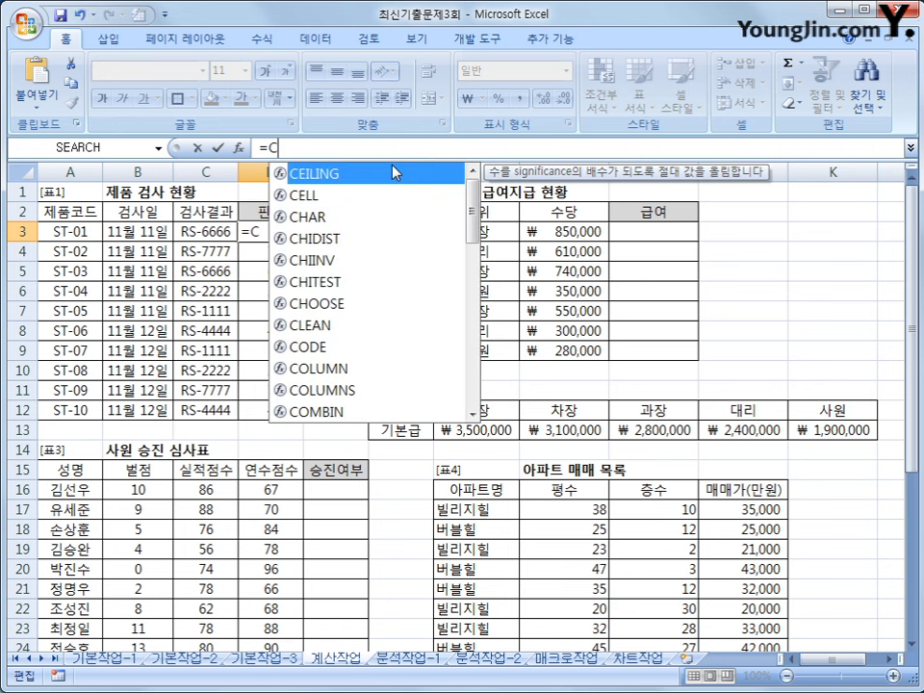
key(BackSpace)
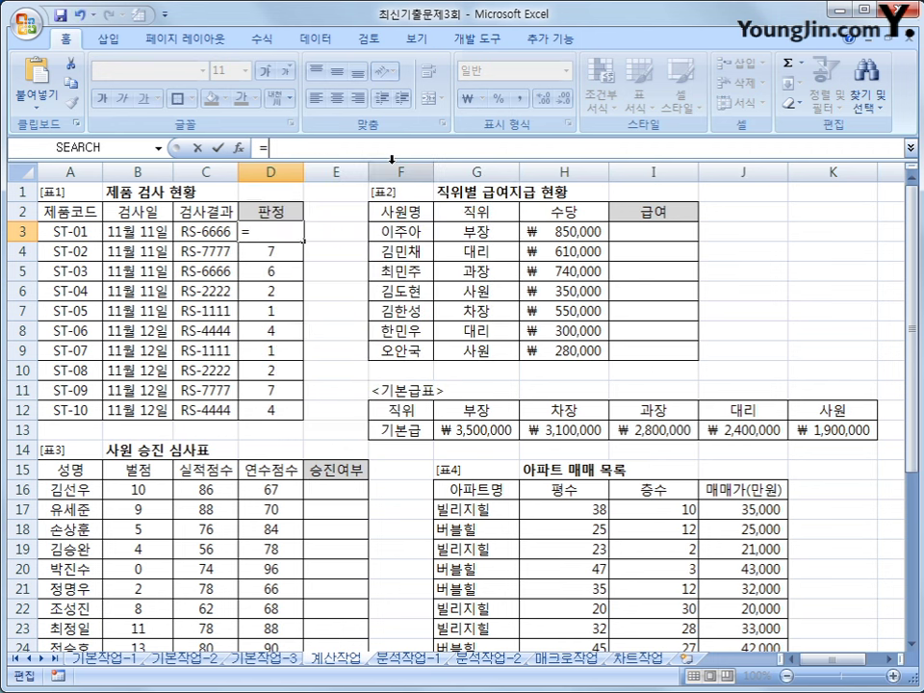
text(CH)
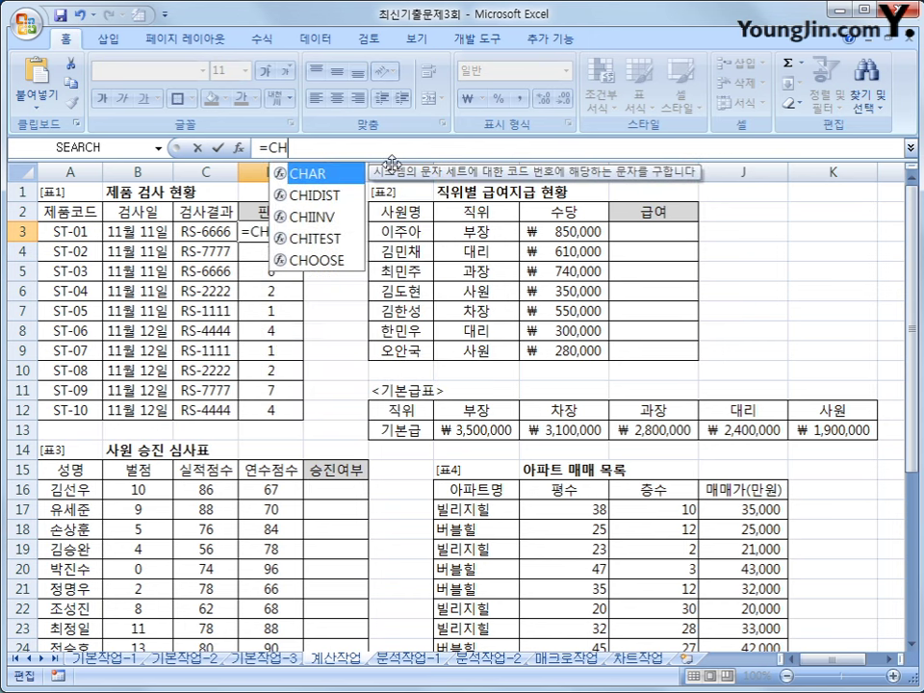
text(OOSE()
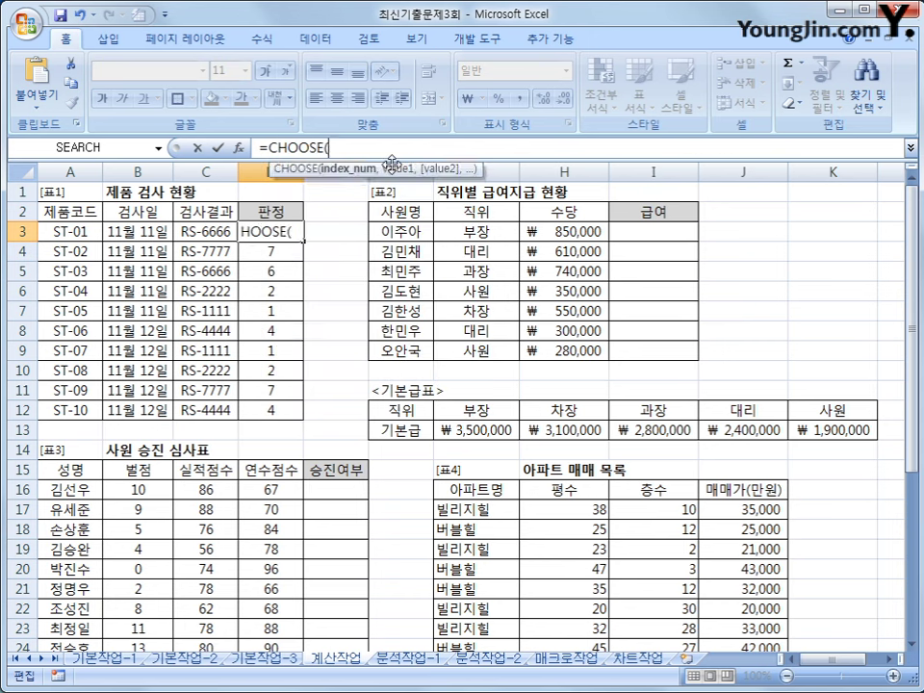
right_click(376, 155)
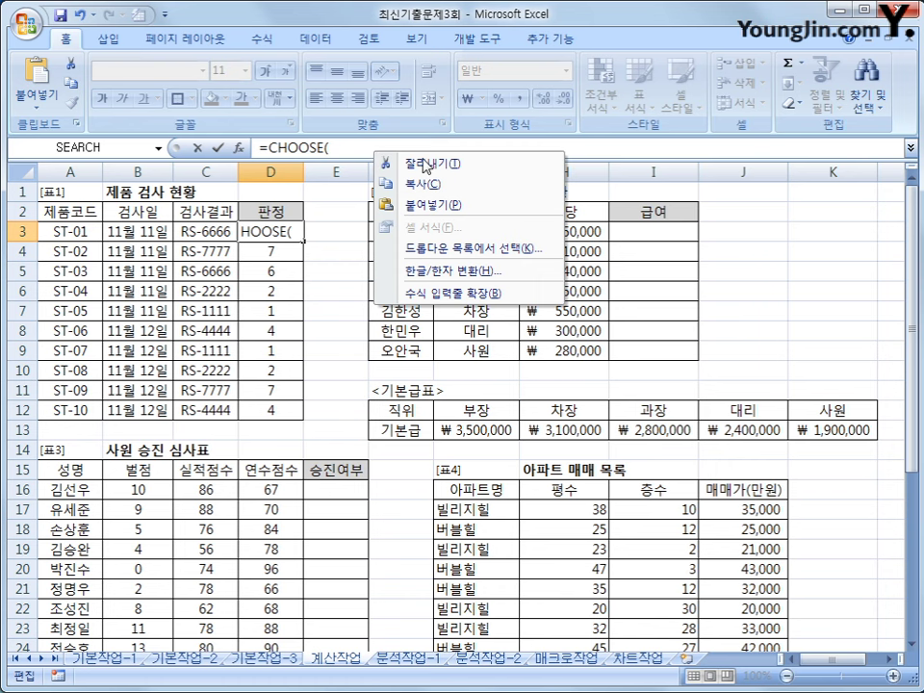
click(400, 204)
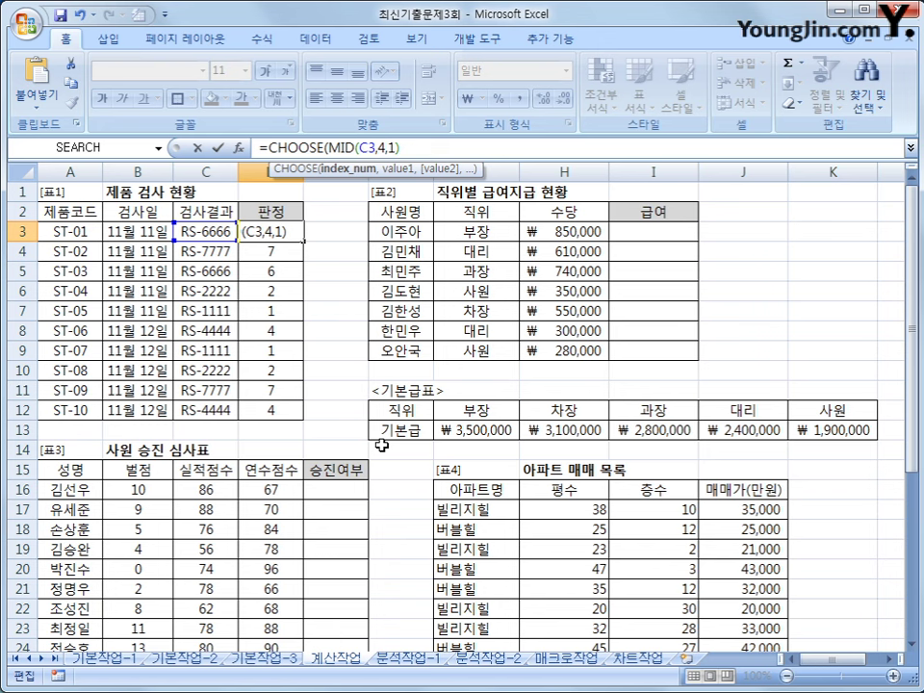
Complete D3's formula as =CHOOSE(MID(C3,4,1),"","","","") with four empty-text choices
text(,)
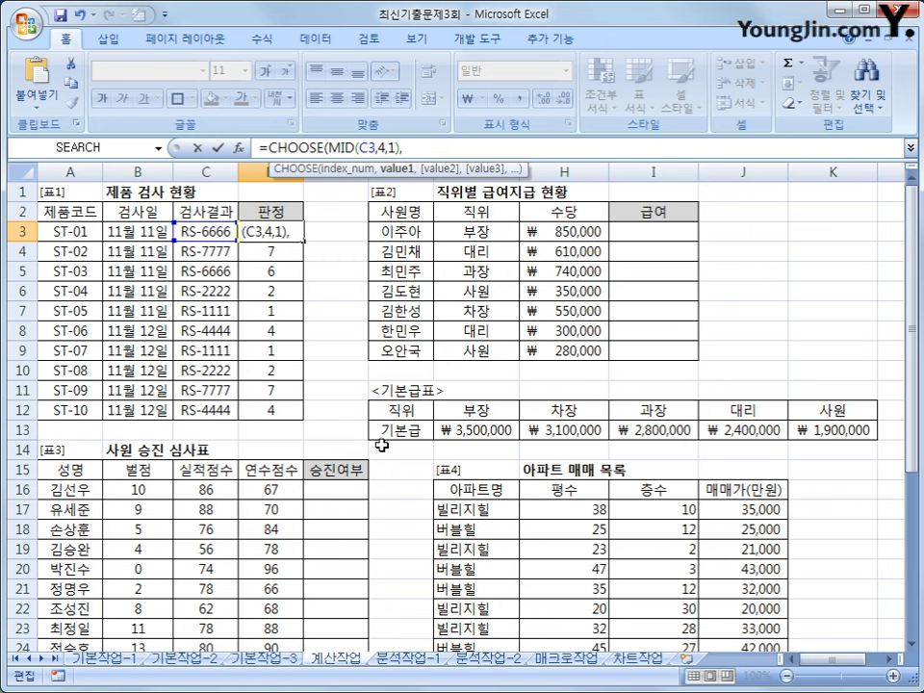
text("",)
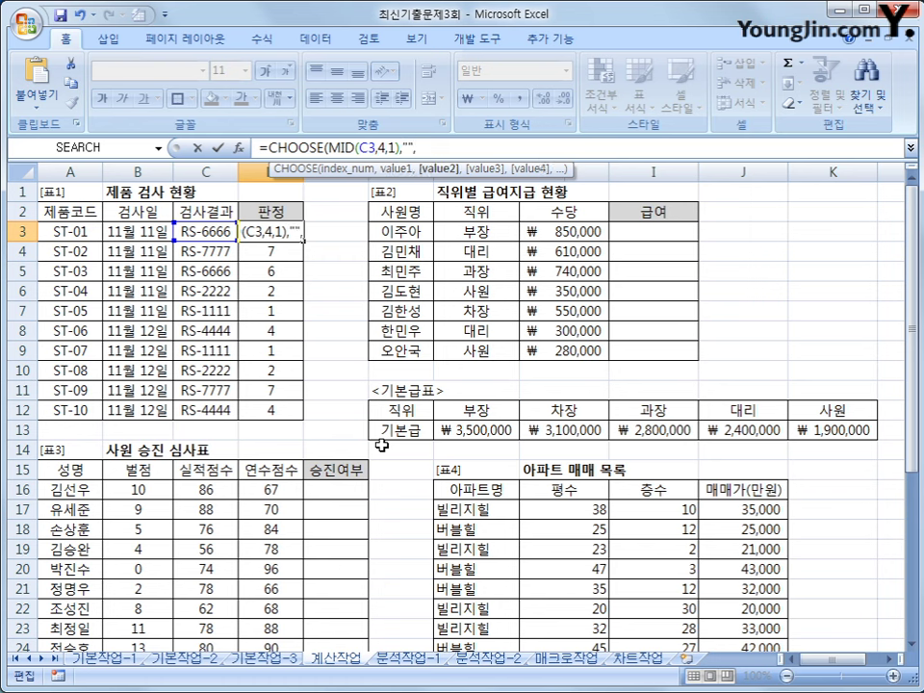
text("",)
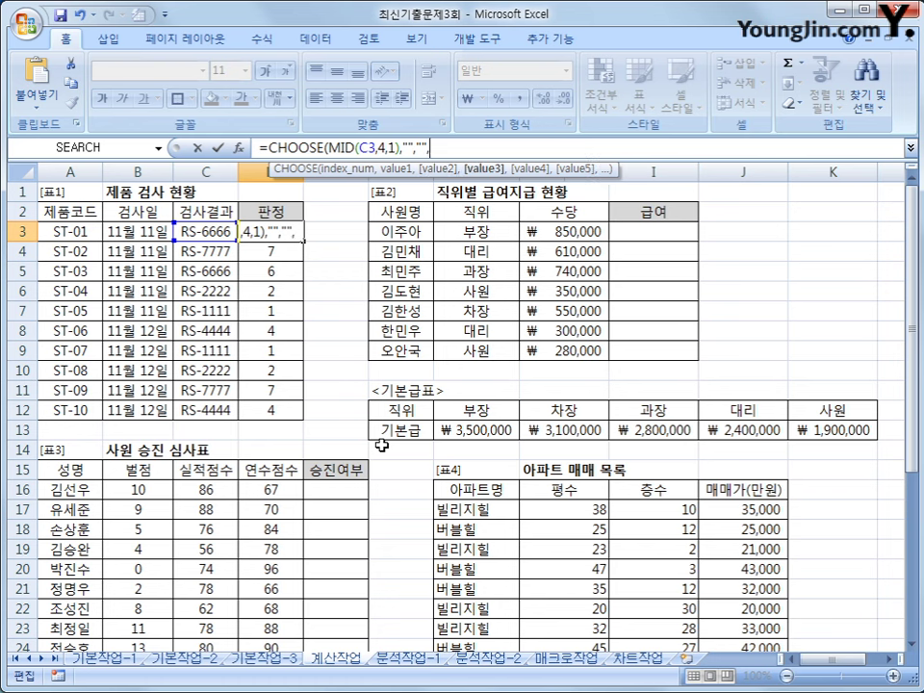
text("")
text(,)
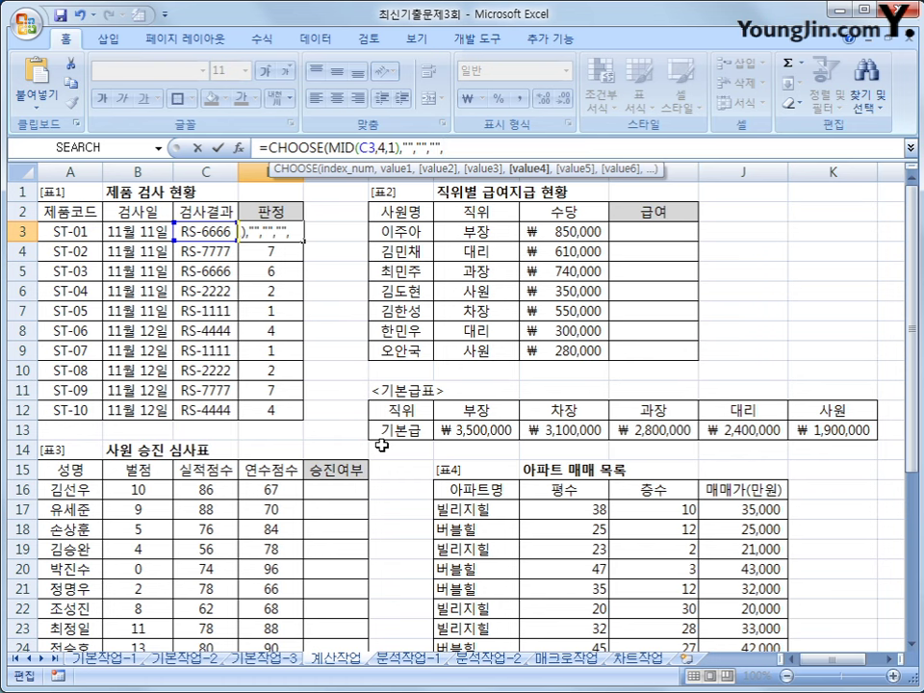
text("",")
text())
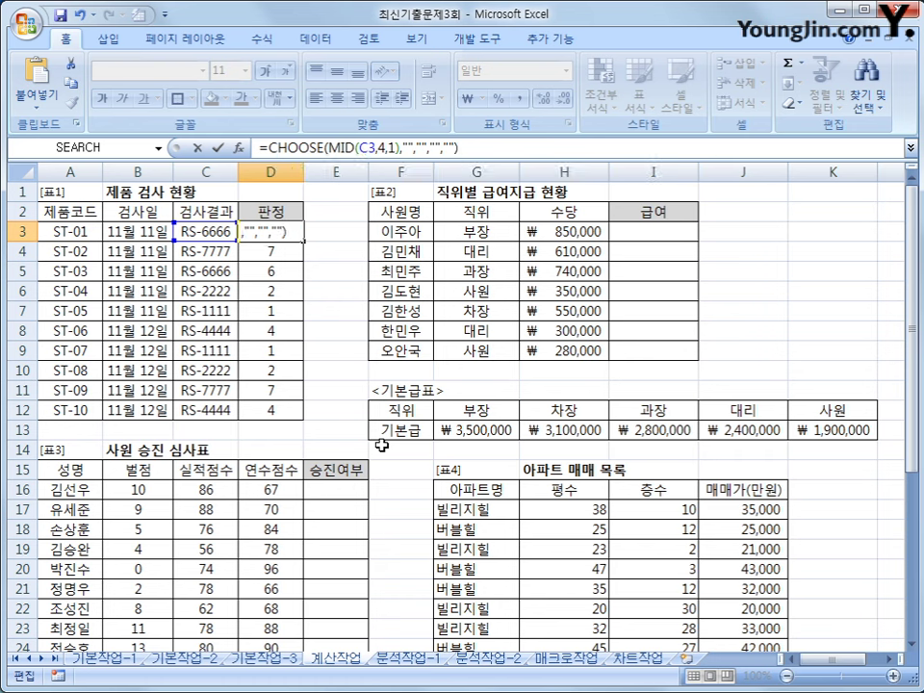
key(Return)
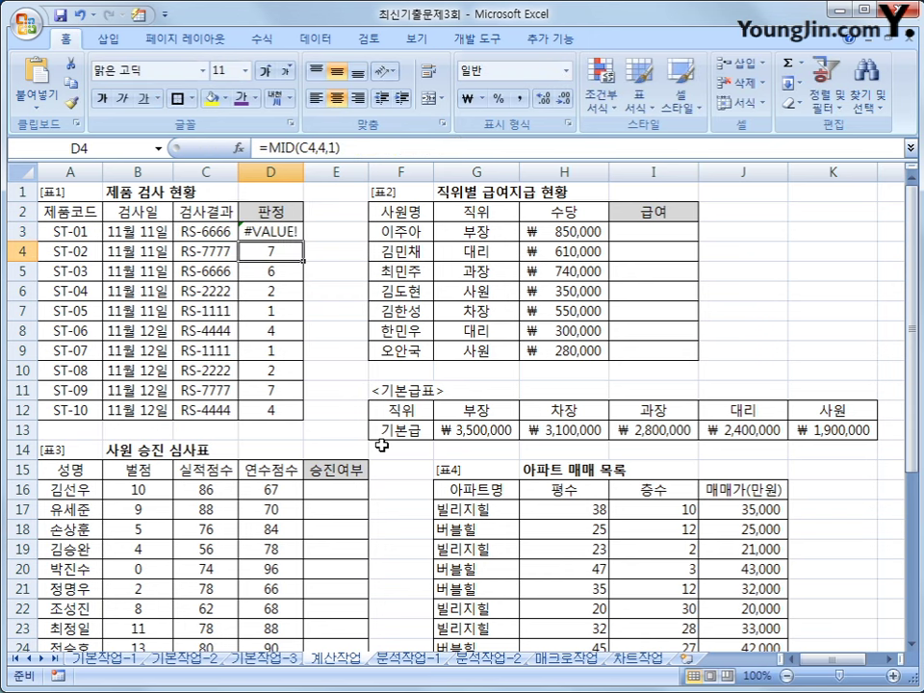
Copy the CHOOSE formula from D3 down through D12 and reselect D3
click(294, 232)
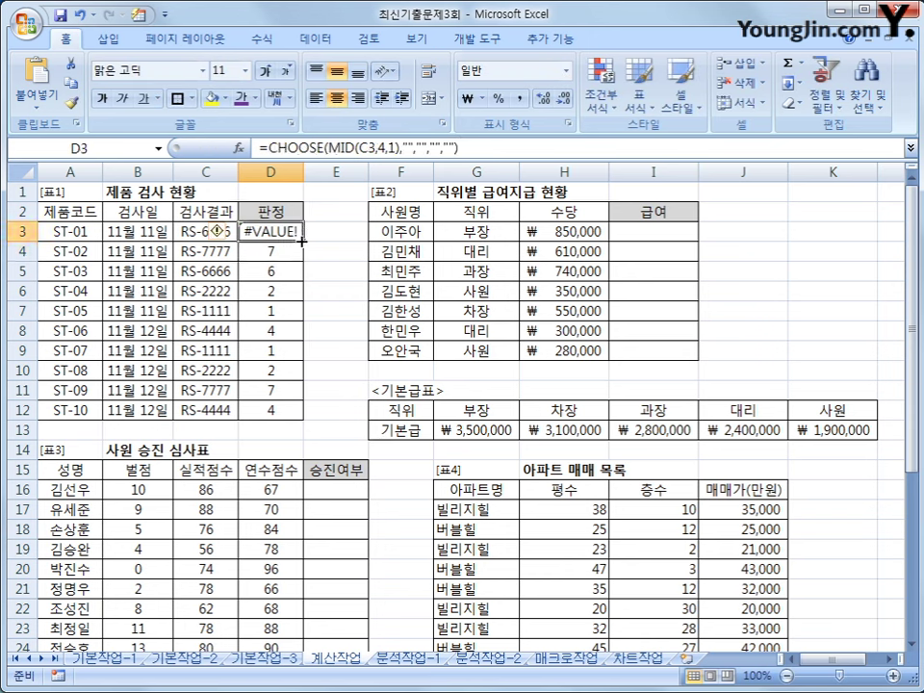
drag(302, 242, 277, 414)
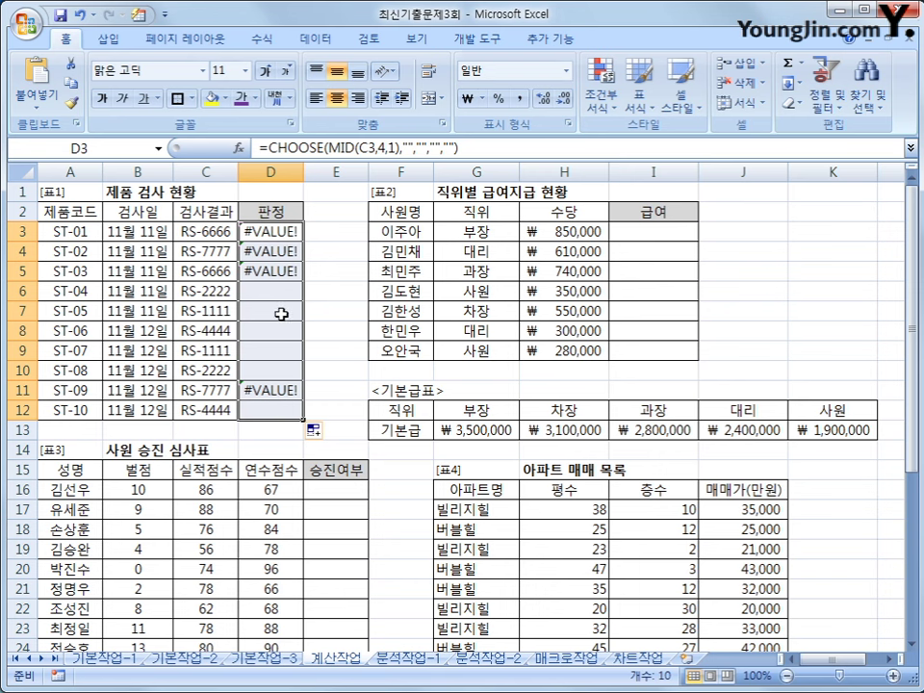
click(268, 234)
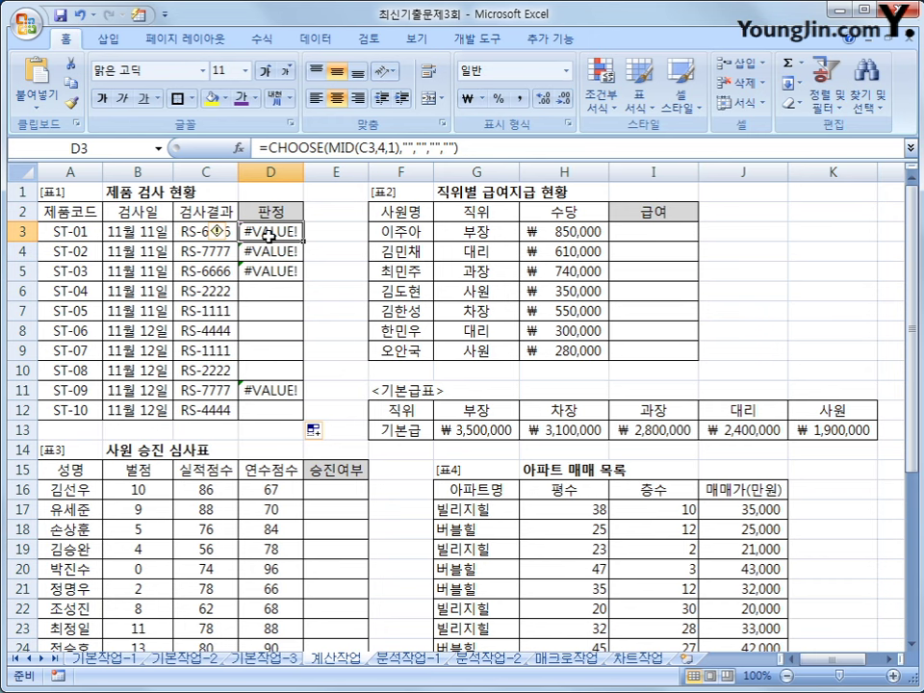
Wrap D3's CHOOSE formula in IFERROR so that it returns "불량" when an error occurs
click(265, 147)
text(IF)
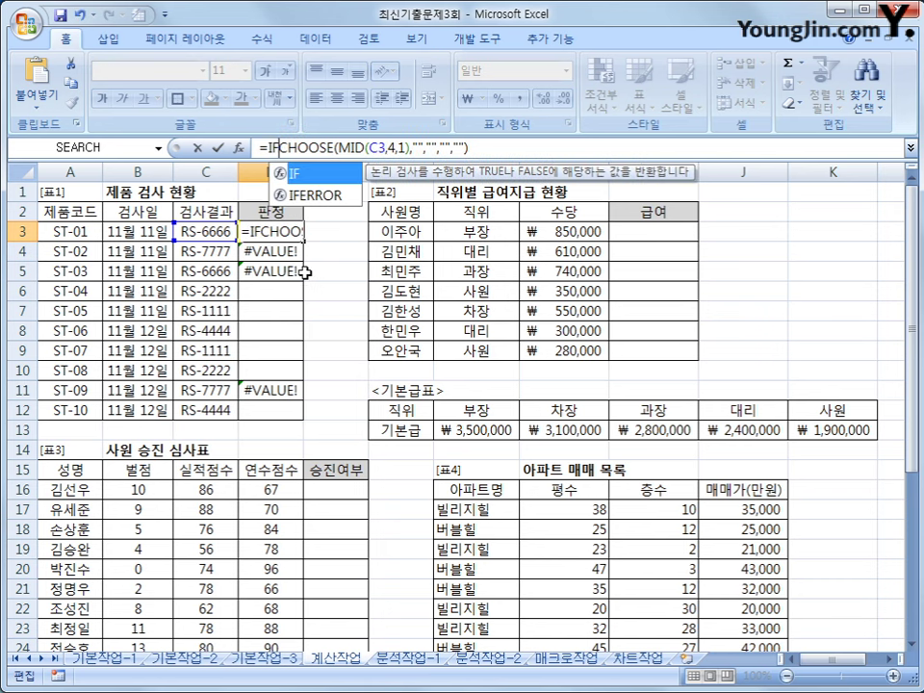
text(E)
key(Tab)
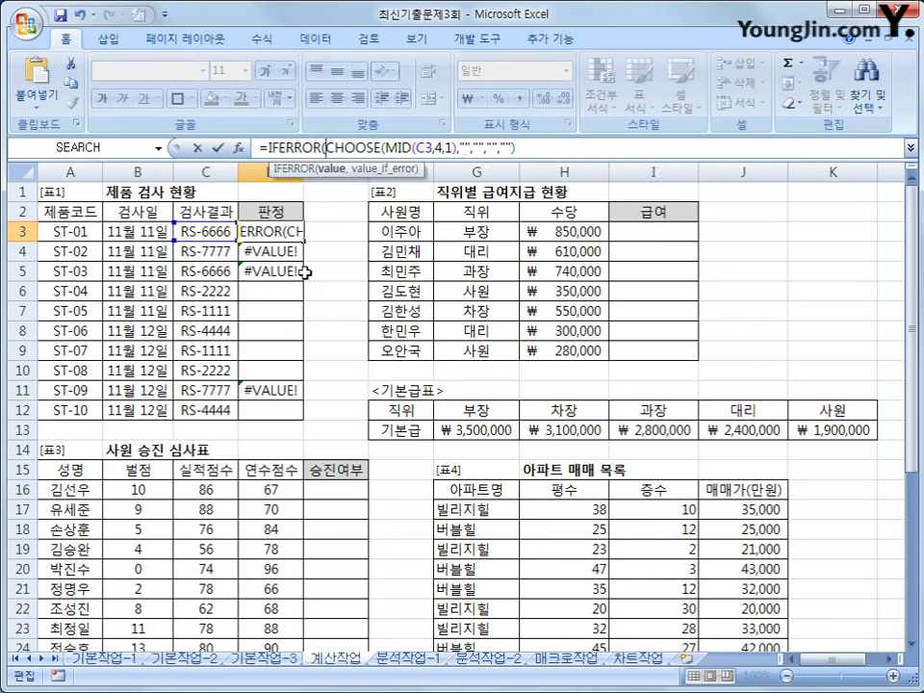
click(554, 147)
text(,)
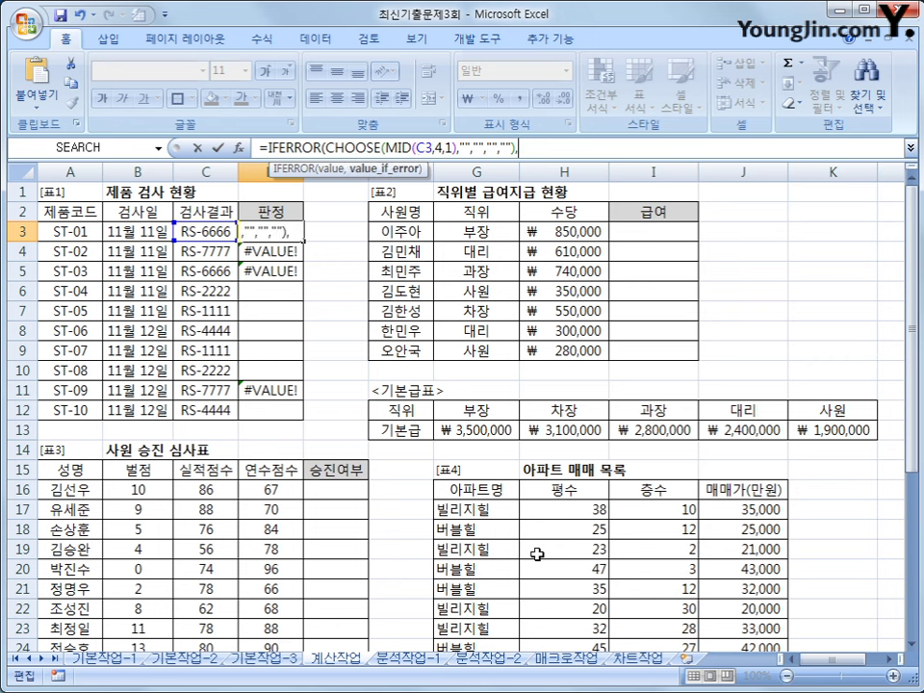
text("ㅂ)
text(불량")
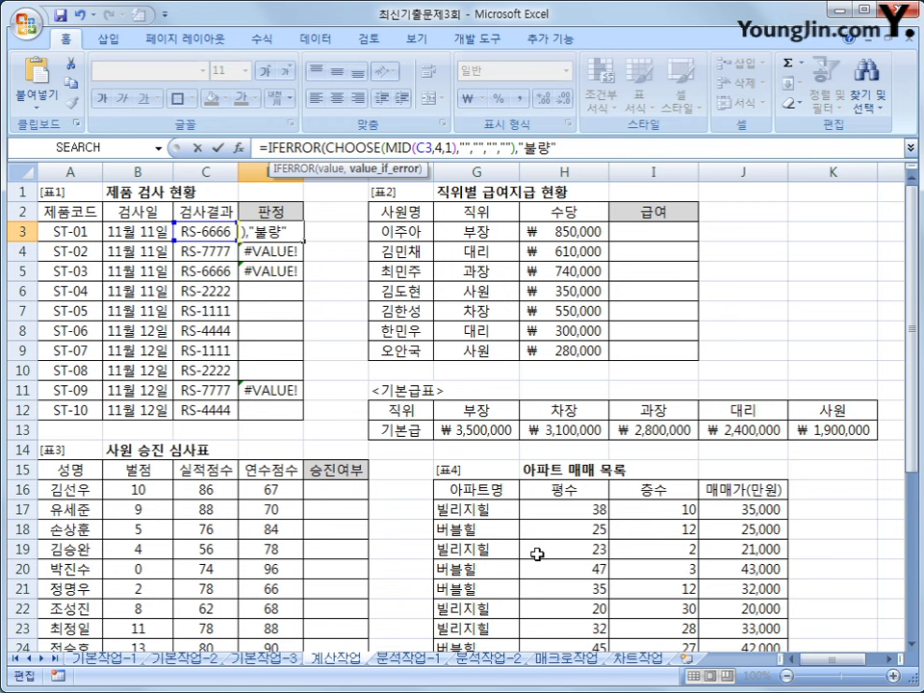
text())
key(Return)
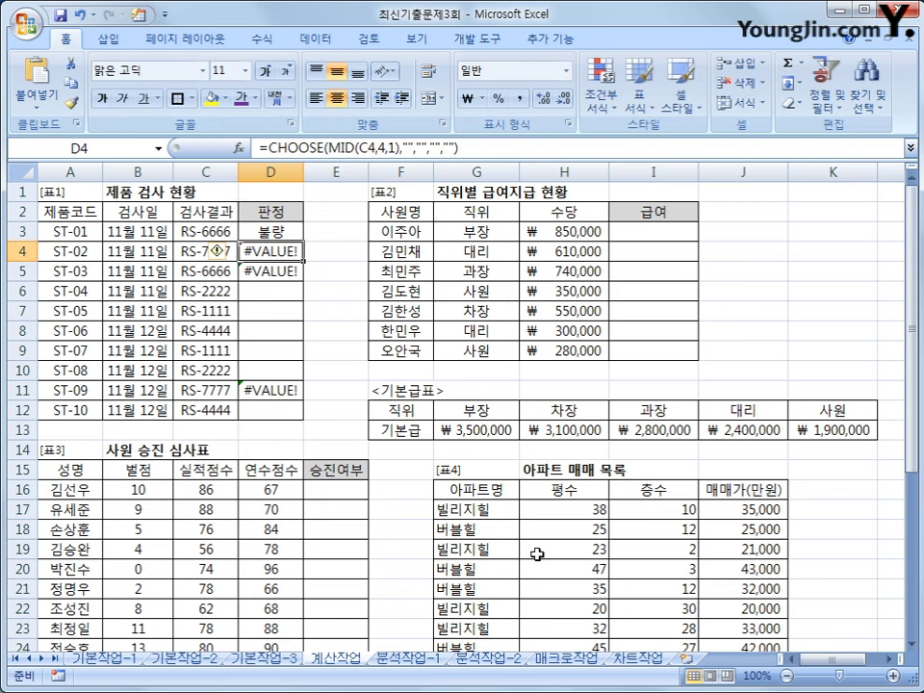
Copy the IFERROR formula from D3 down through D12 and check the copied formula in D11
click(293, 232)
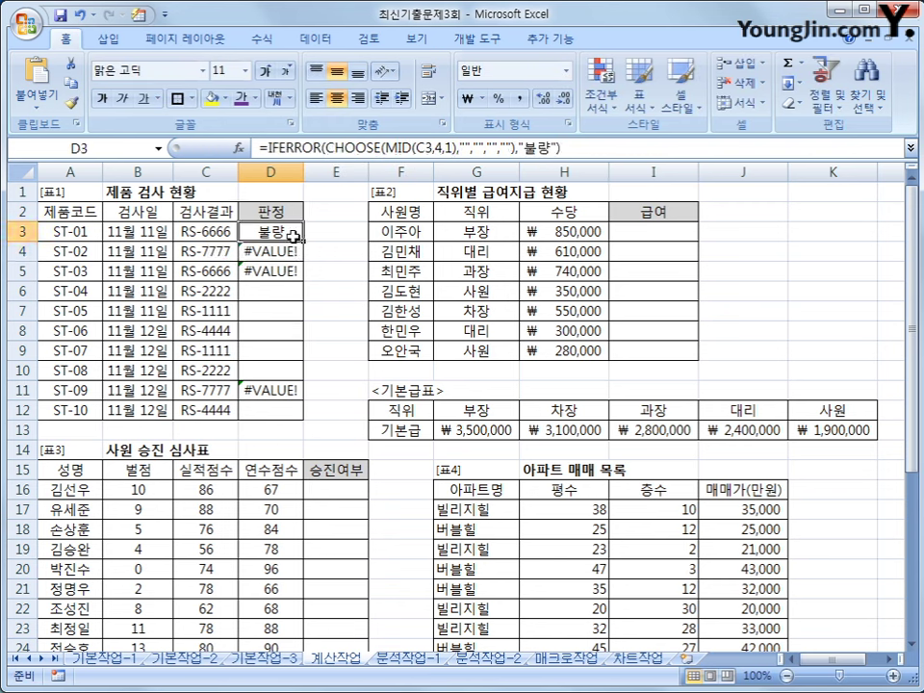
drag(304, 242, 298, 421)
click(286, 391)
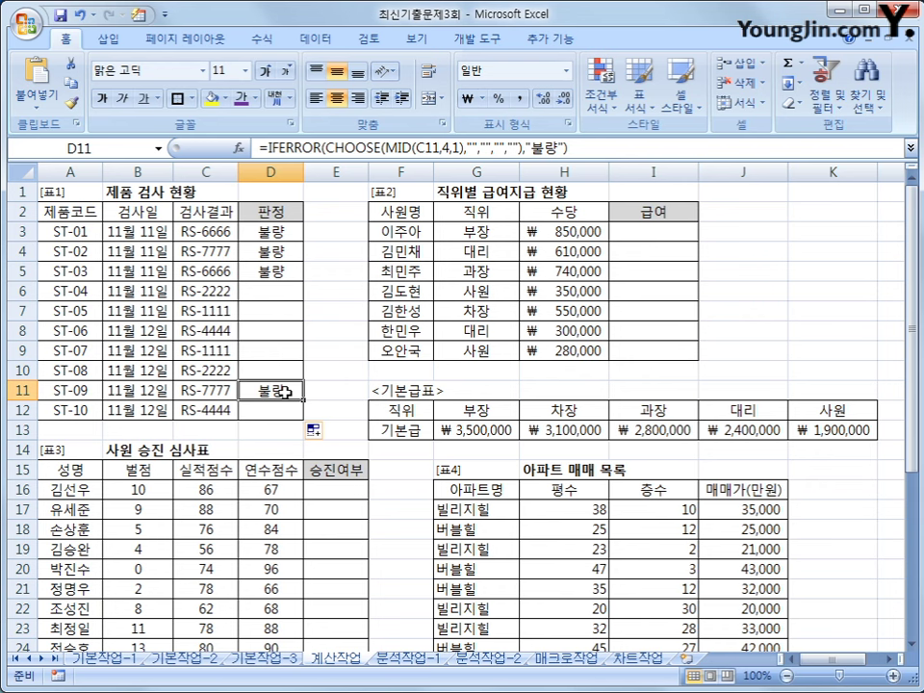
click(273, 232)
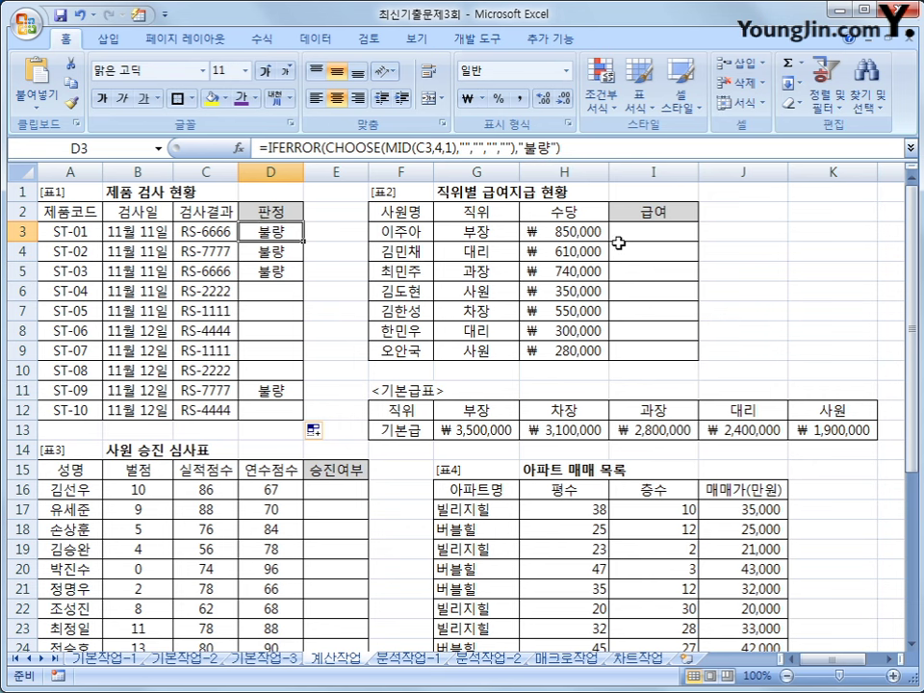
Review 표2's 직위 column and the 기본급표, and start an HLOOKUP formula in I3 with G3 as the lookup value
click(654, 234)
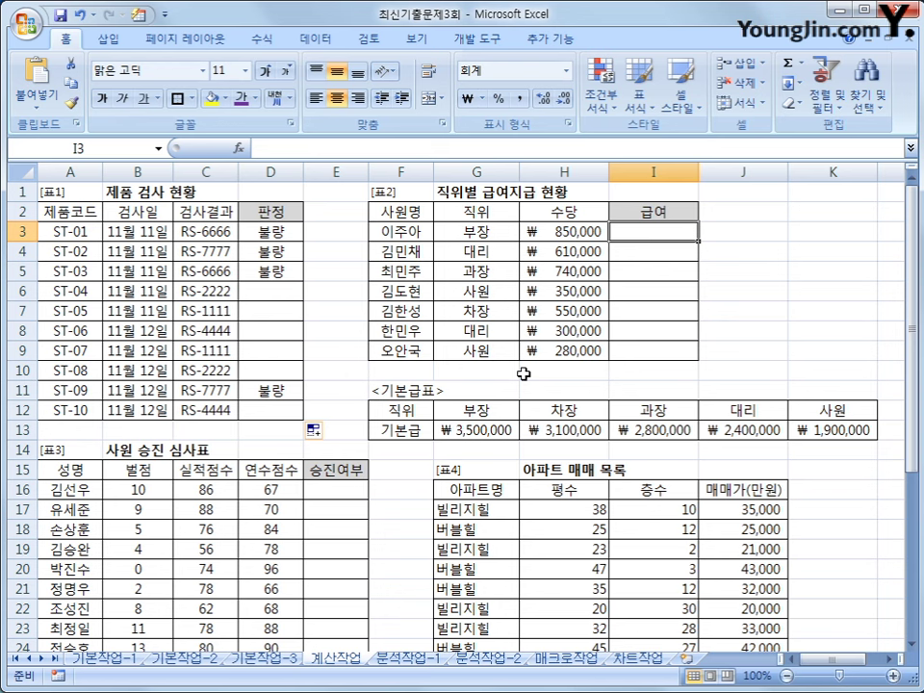
drag(400, 410, 843, 434)
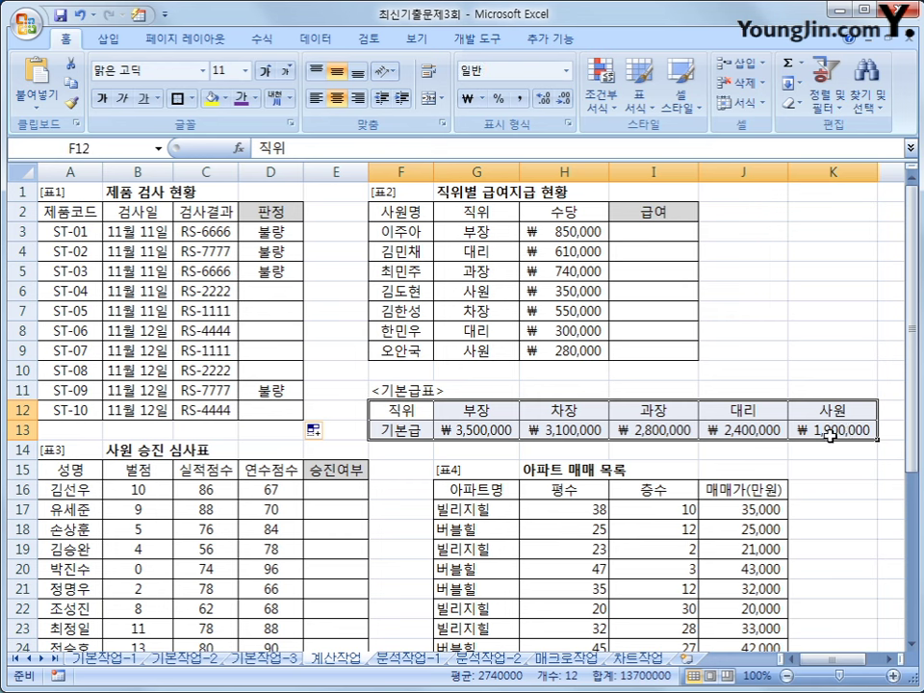
click(475, 231)
drag(475, 231, 468, 347)
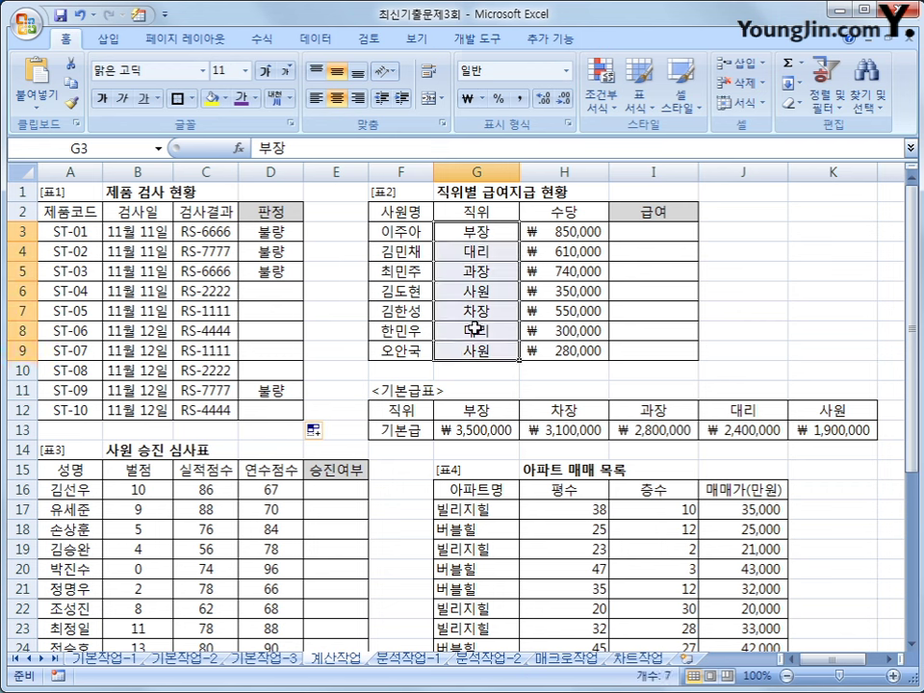
click(635, 230)
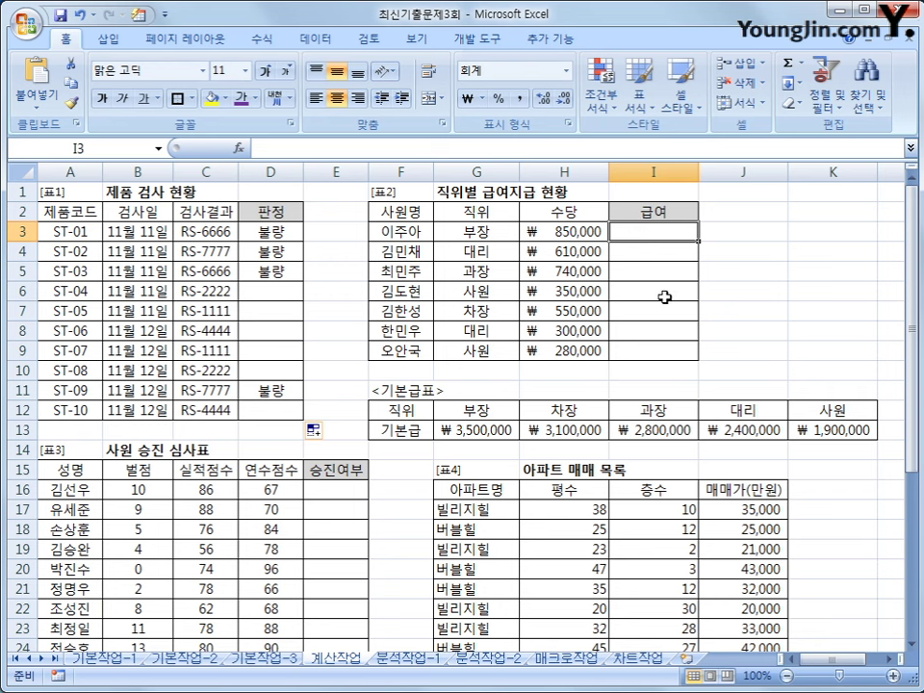
text(=)
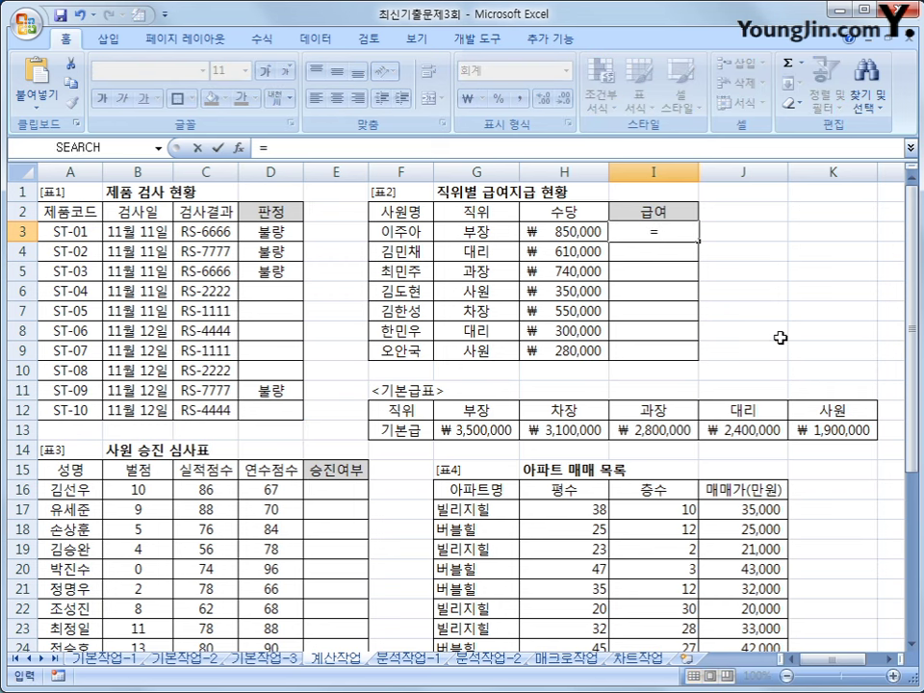
text(ㅗ)
key(BackSpace)
text(HL)
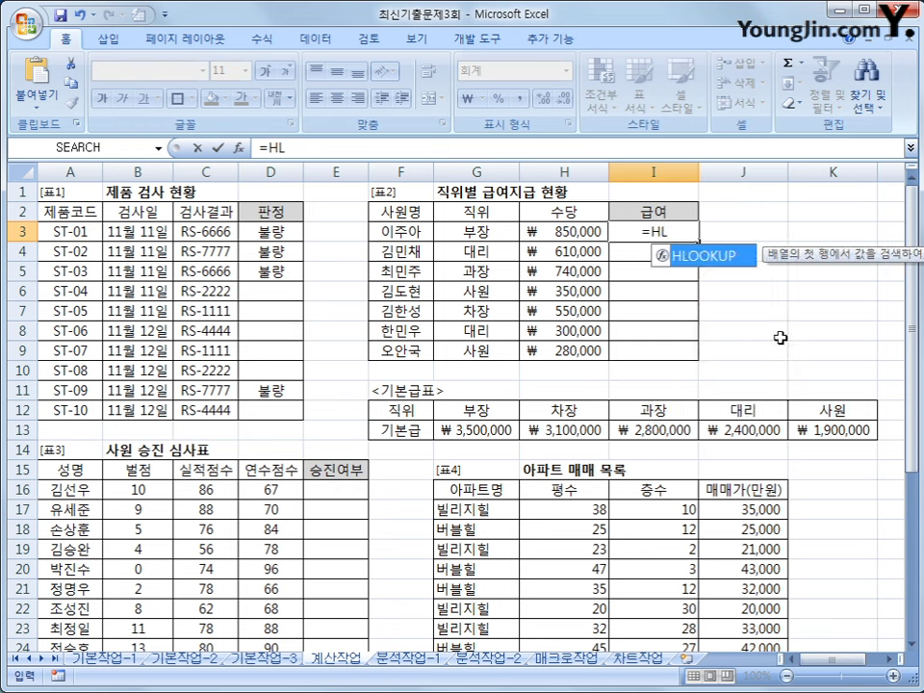
key(Tab)
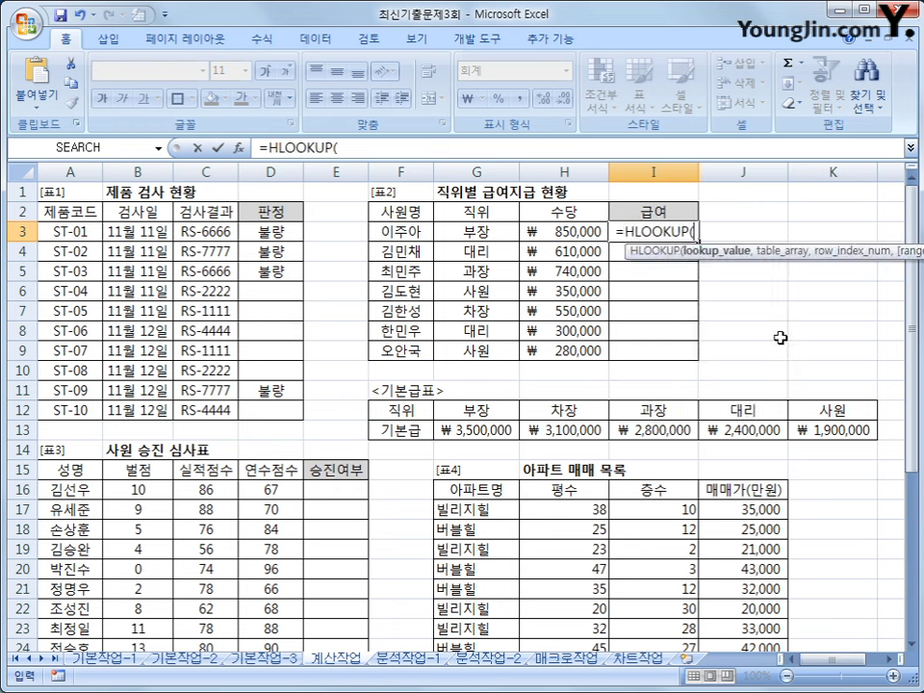
click(468, 233)
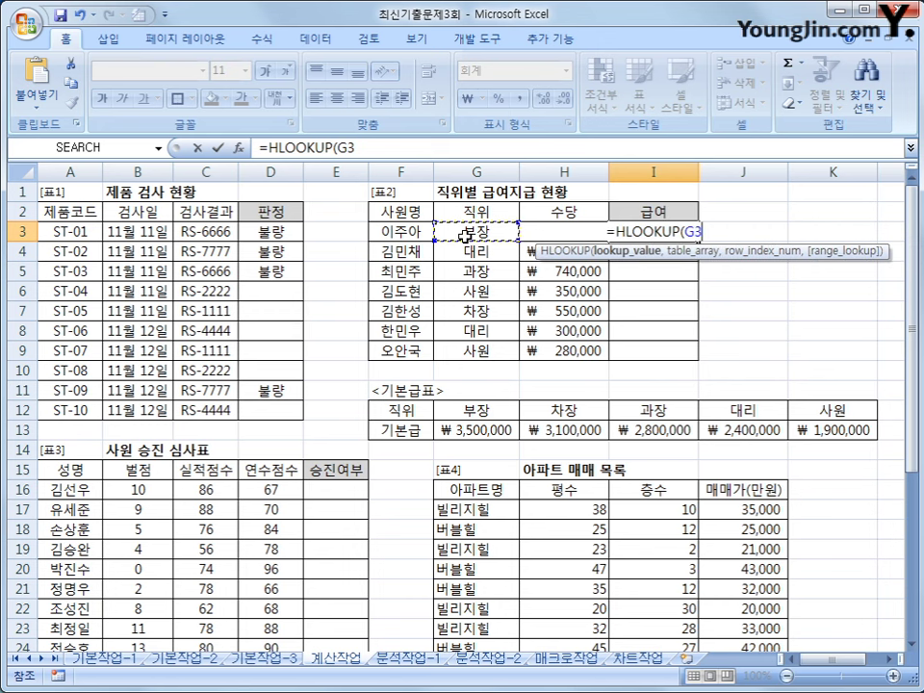
text(,)
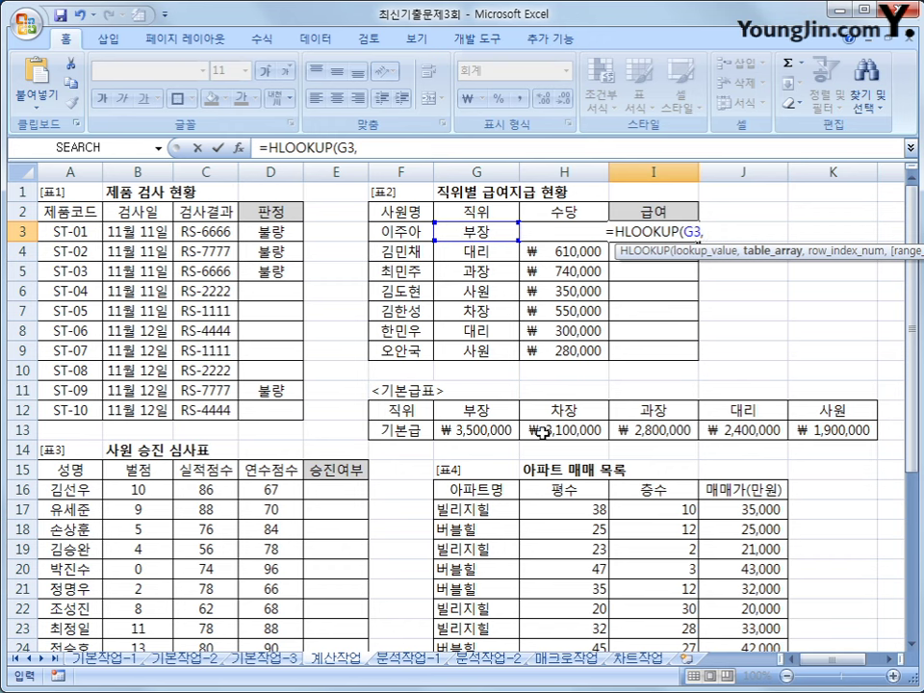
Complete I3's HLOOKUP with the absolute range $G$12:$K$13, row index 2 and exact match 0
drag(487, 414, 800, 432)
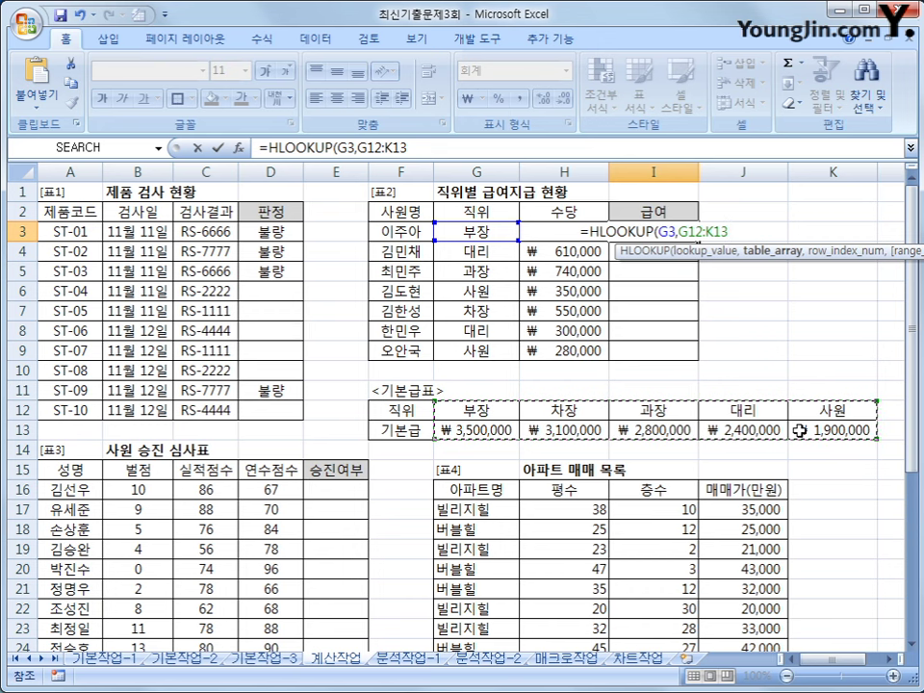
key(F4)
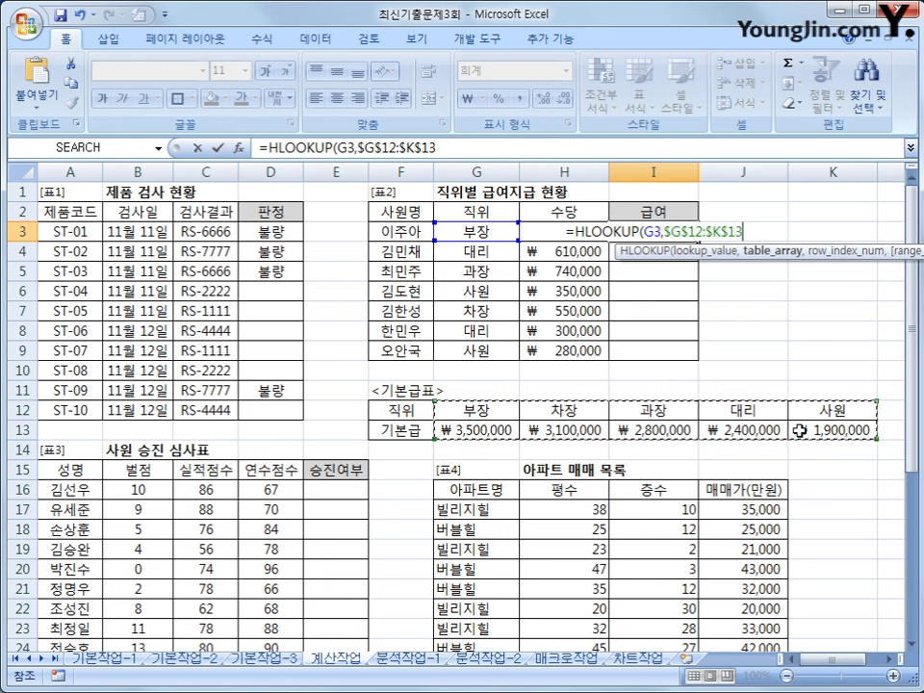
text(,)
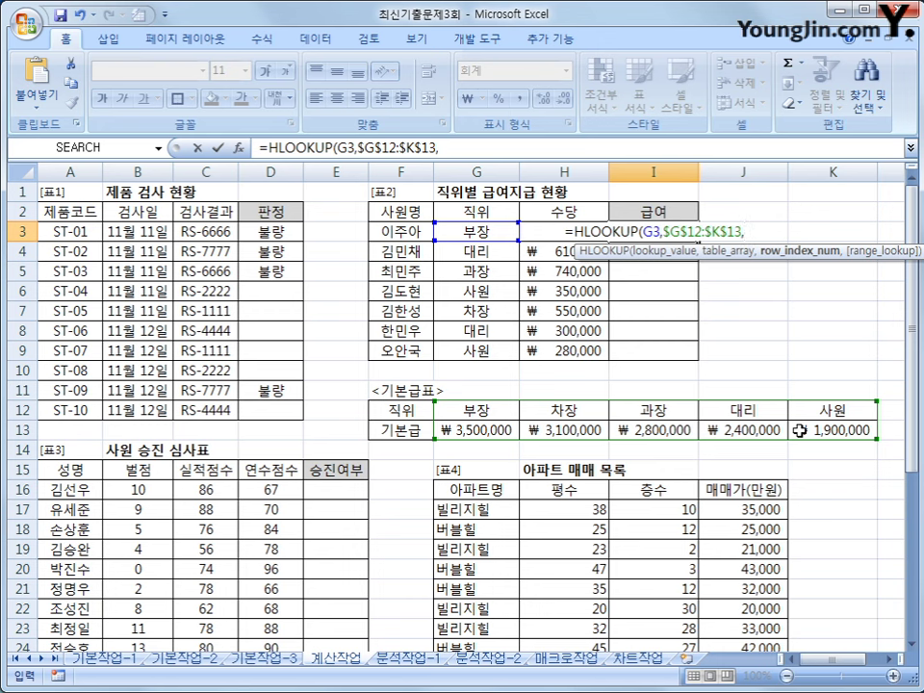
text(2)
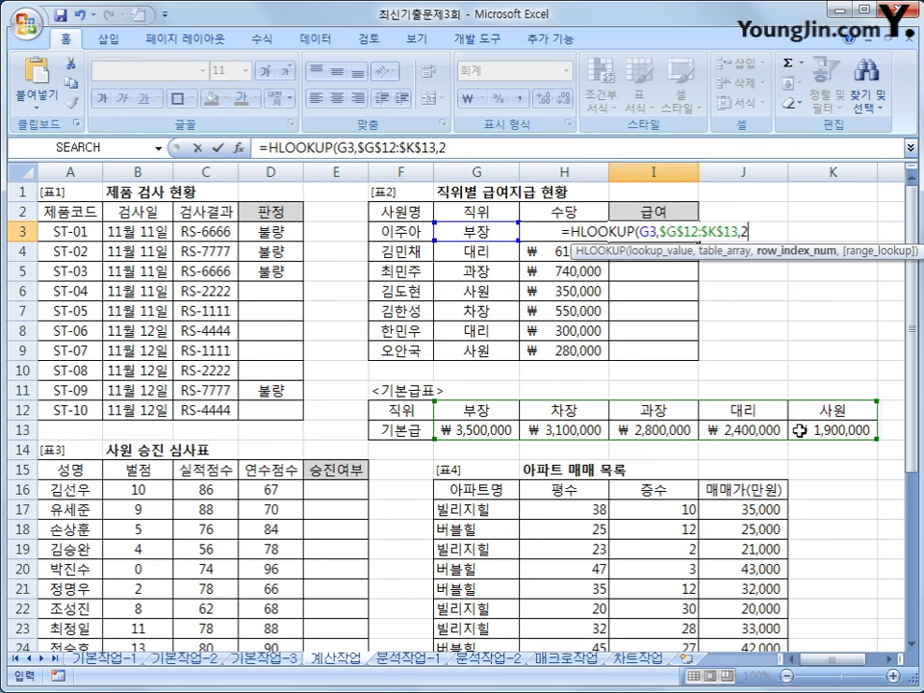
text(,)
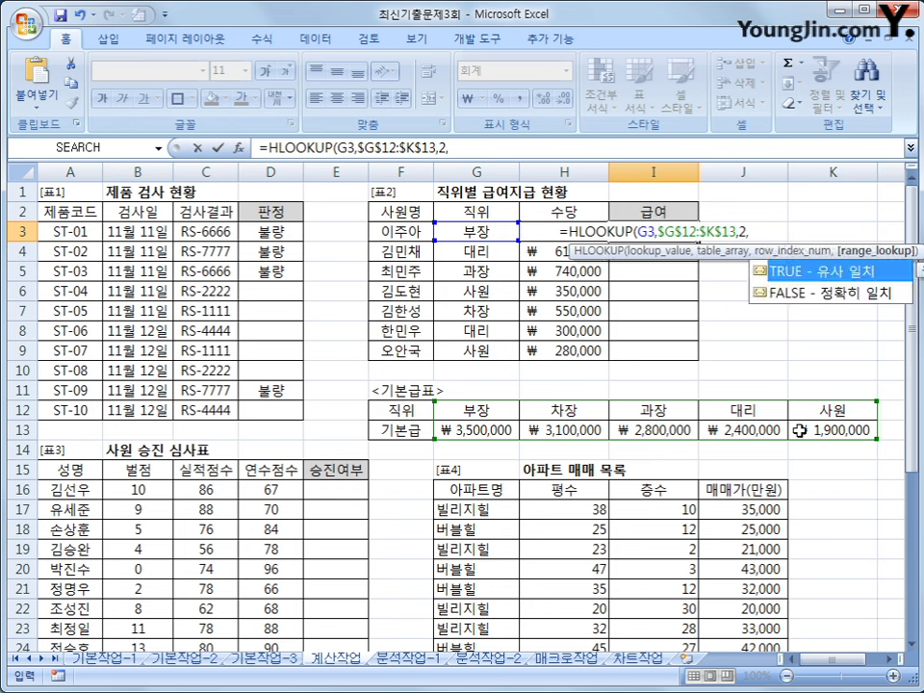
text(0)
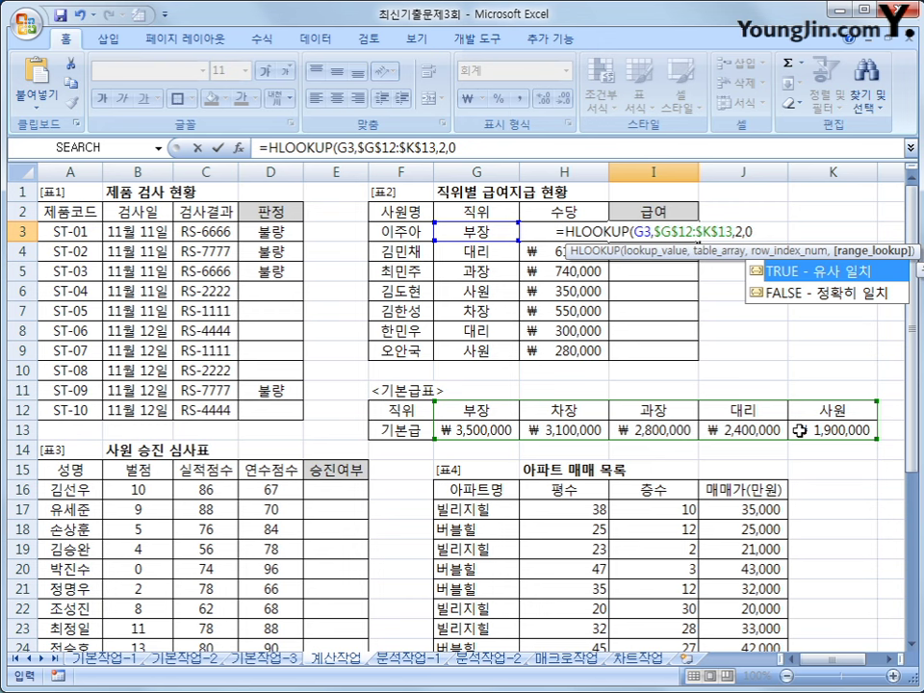
text())
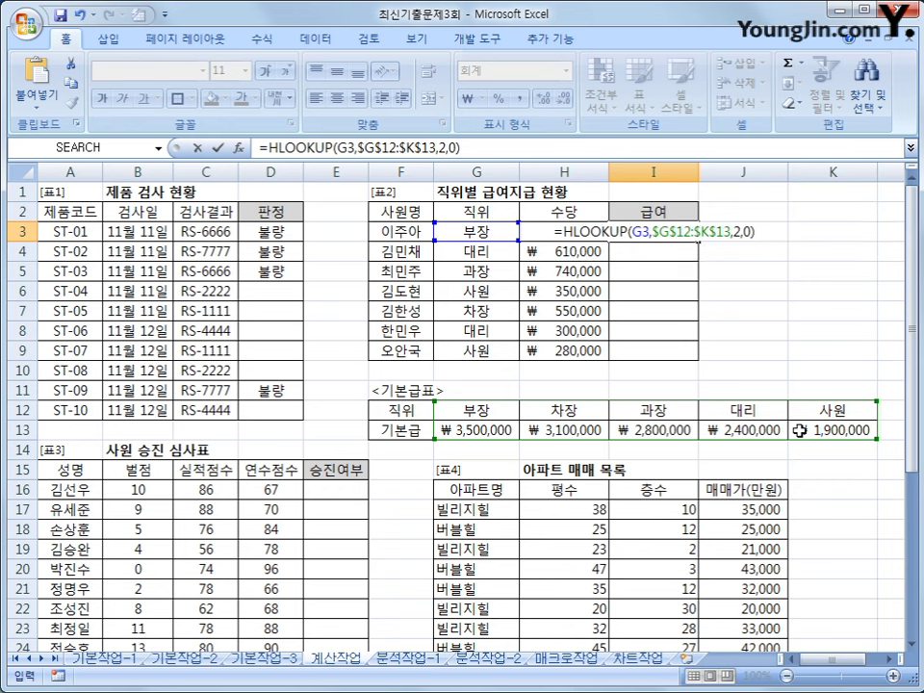
key(Return)
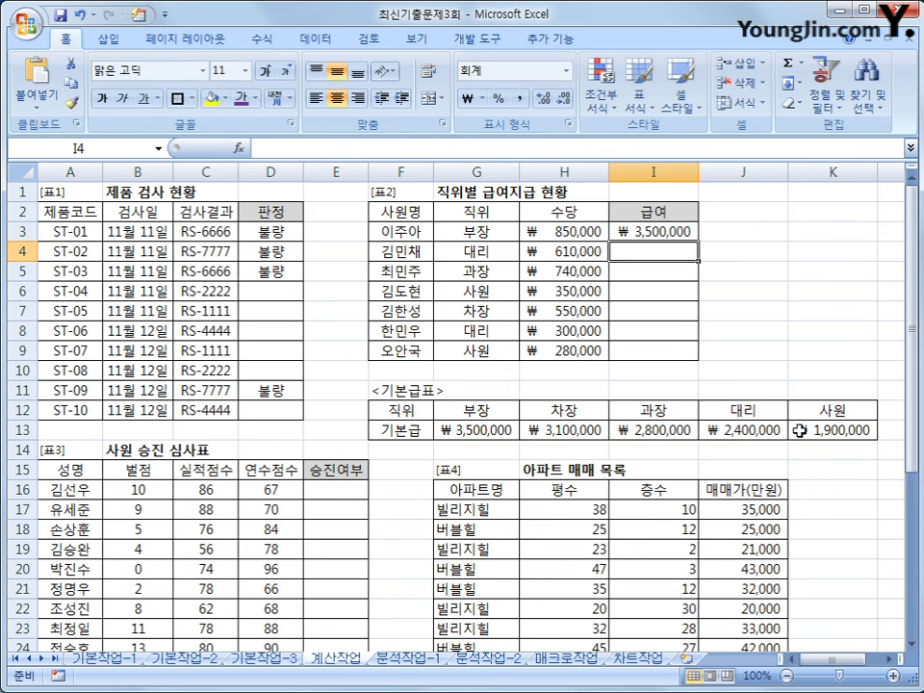
Copy the HLOOKUP formula from I3 down through I9 and reselect I3
click(695, 236)
drag(699, 244, 685, 359)
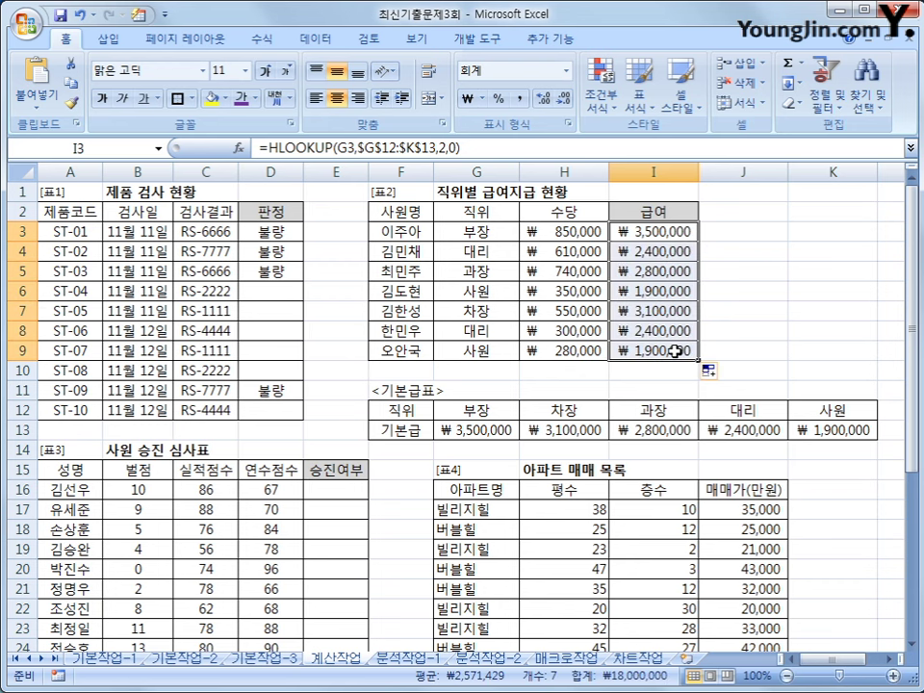
click(654, 234)
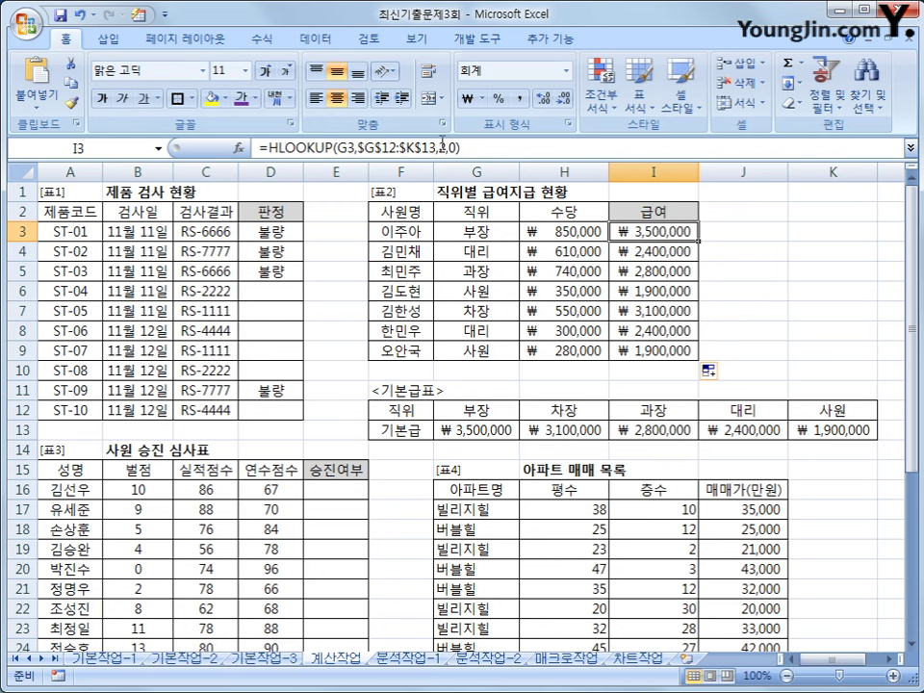
Add the 수당 in H3 to I3's HLOOKUP formula and copy the revised formula down through I9
click(481, 147)
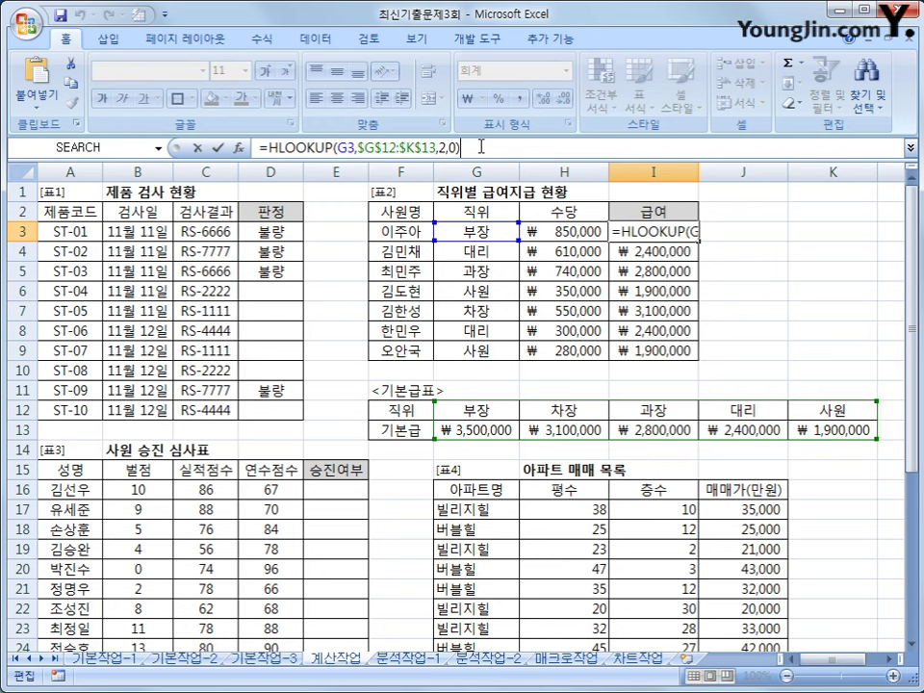
text(+)
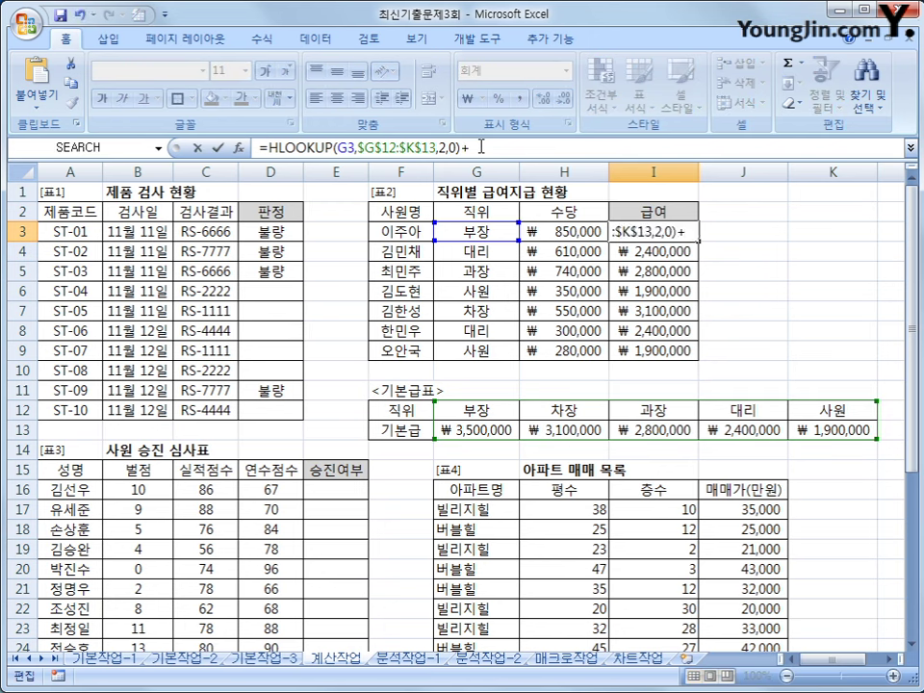
click(543, 234)
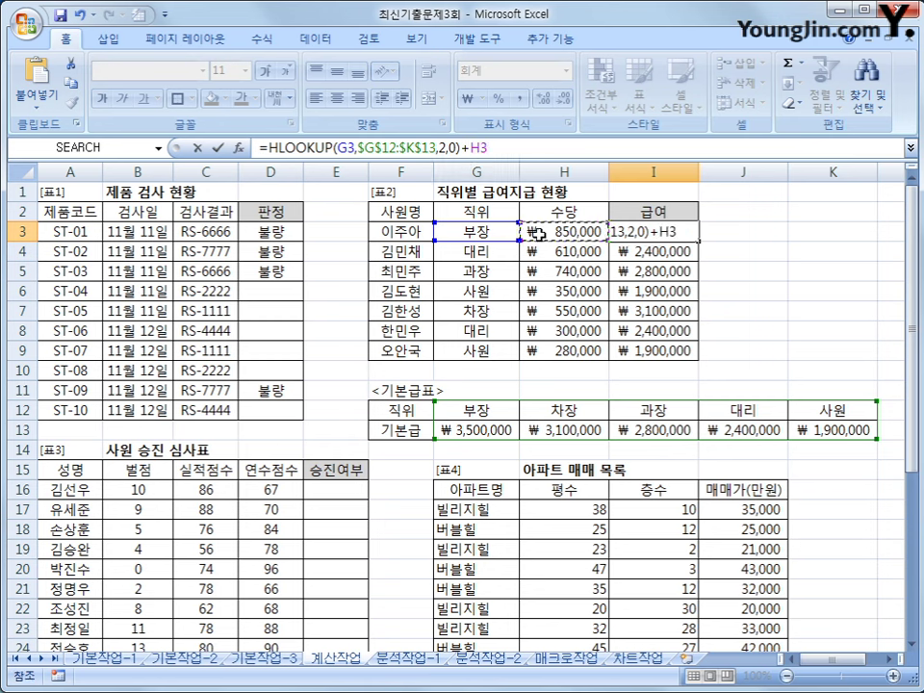
key(Return)
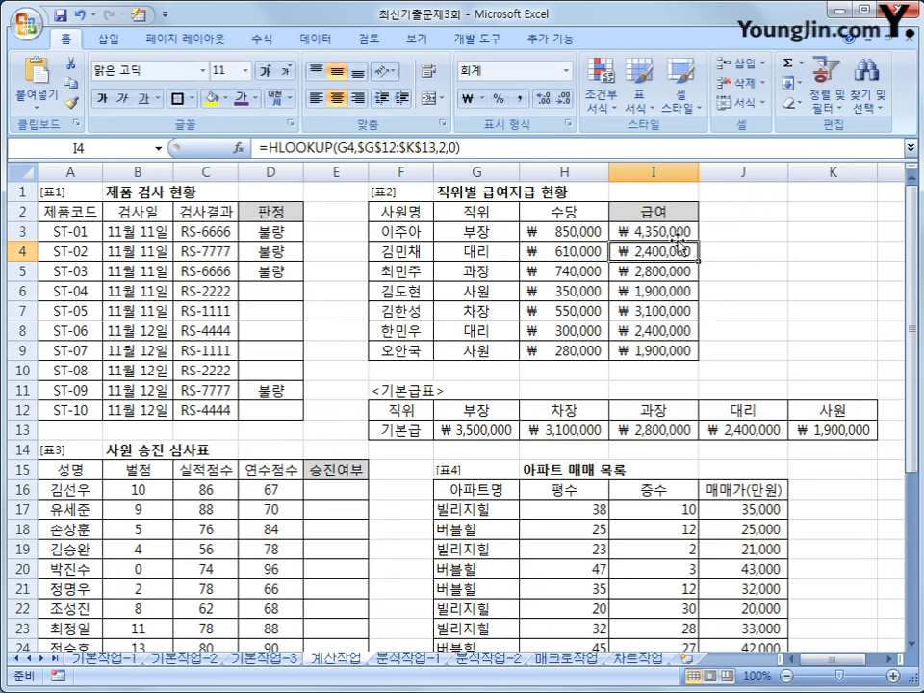
click(653, 235)
drag(697, 243, 679, 353)
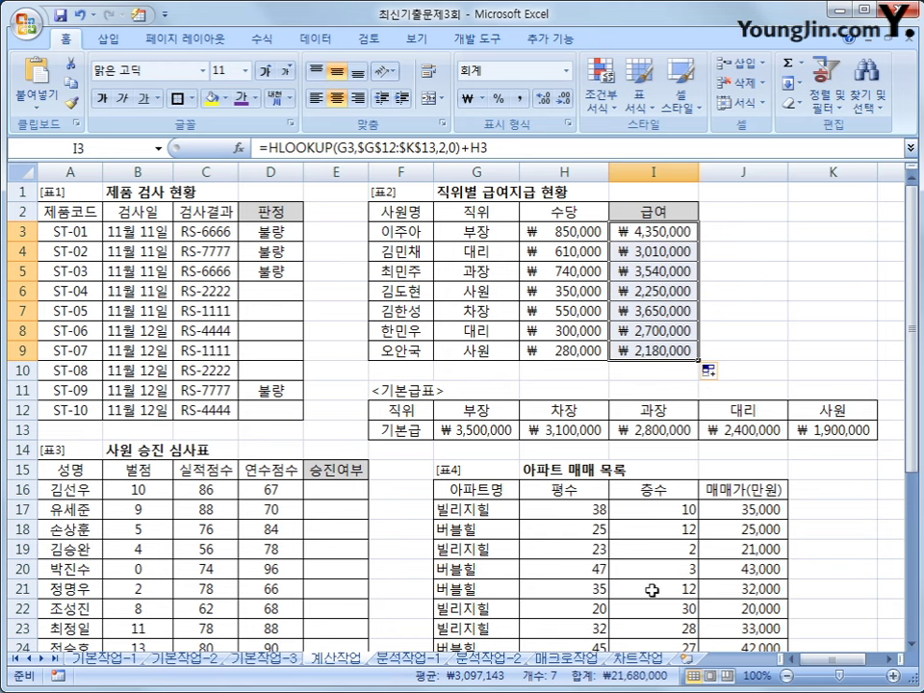
Examine 표3's 실적점수 and 연수점수 in C16:D16 and the 벌점 in B16
click(785, 664)
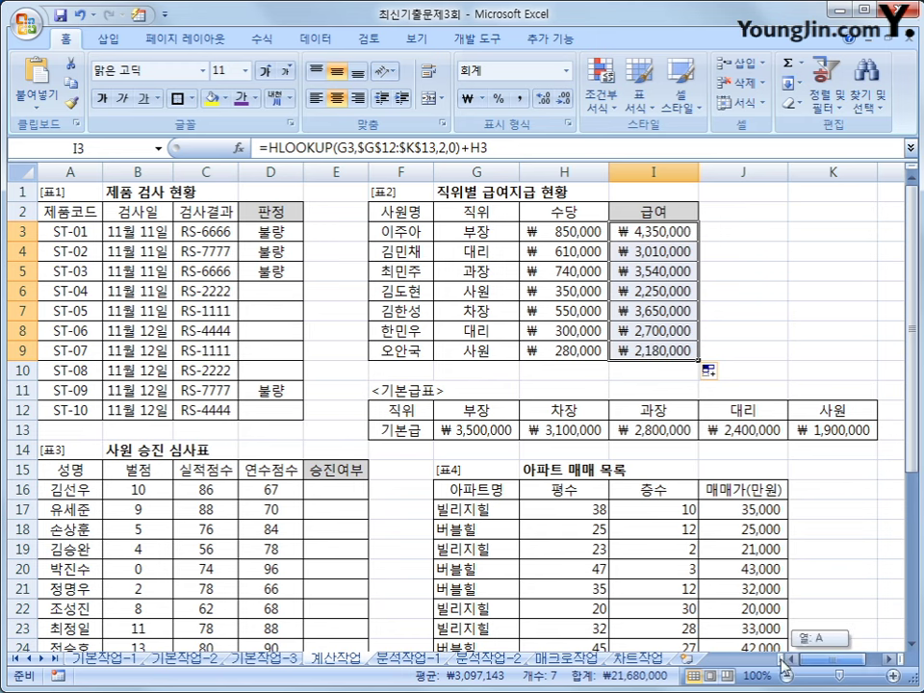
click(355, 493)
scroll(379, 507, down, 2)
scroll(379, 508, down, 1)
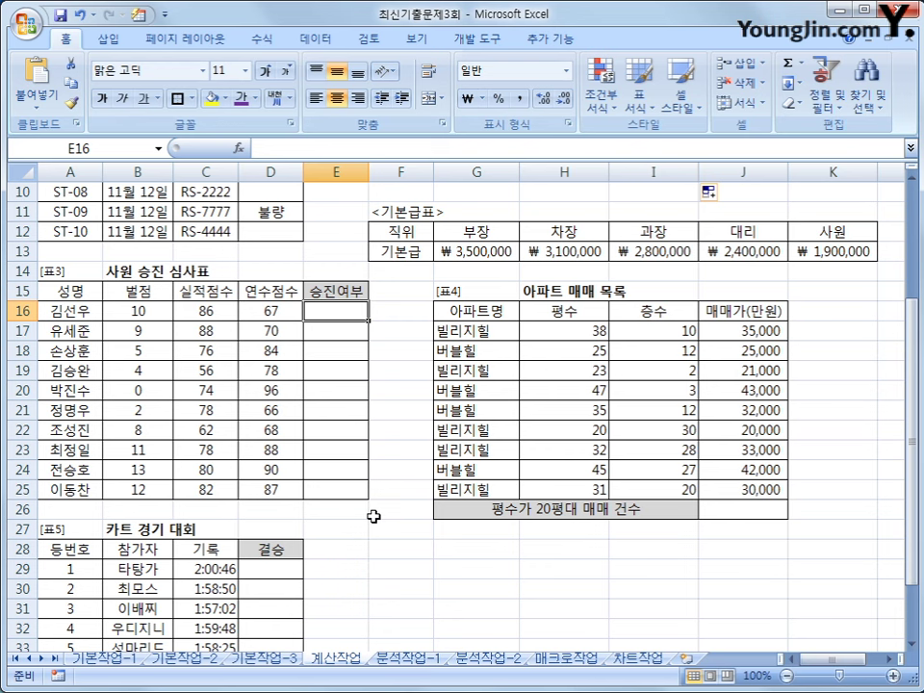
drag(192, 310, 242, 309)
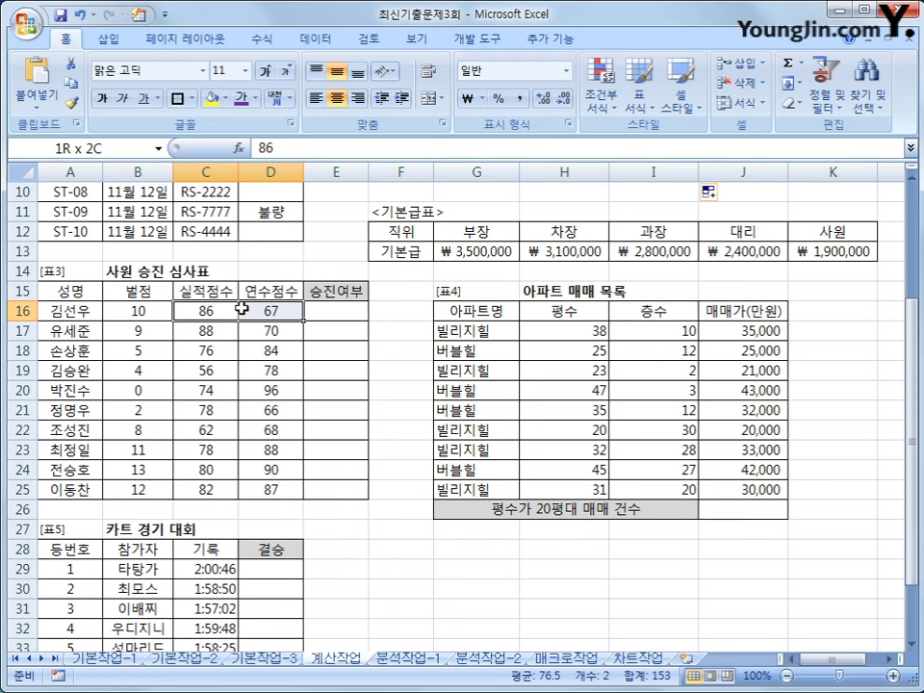
drag(242, 309, 242, 306)
click(143, 312)
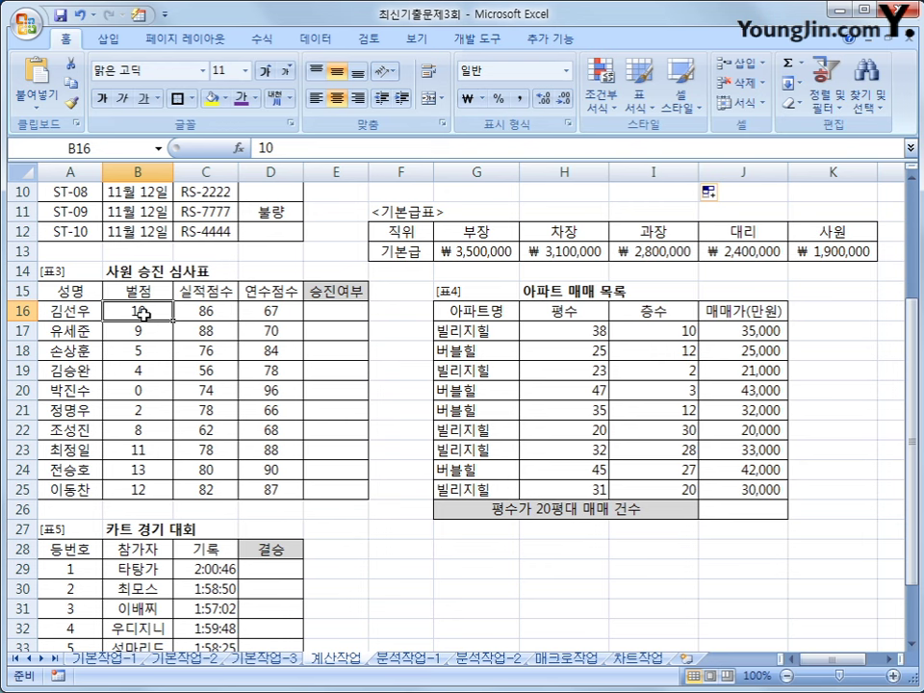
Start an IF formula in E16 with a nested AND whose first condition is AVERAGE(C16:D16)>=75
click(328, 310)
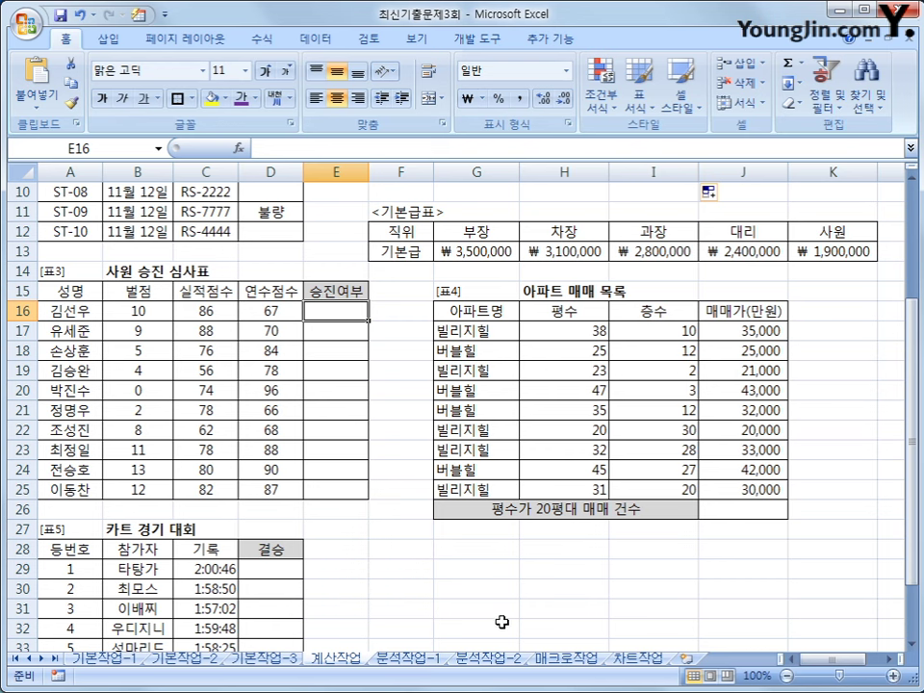
text(=)
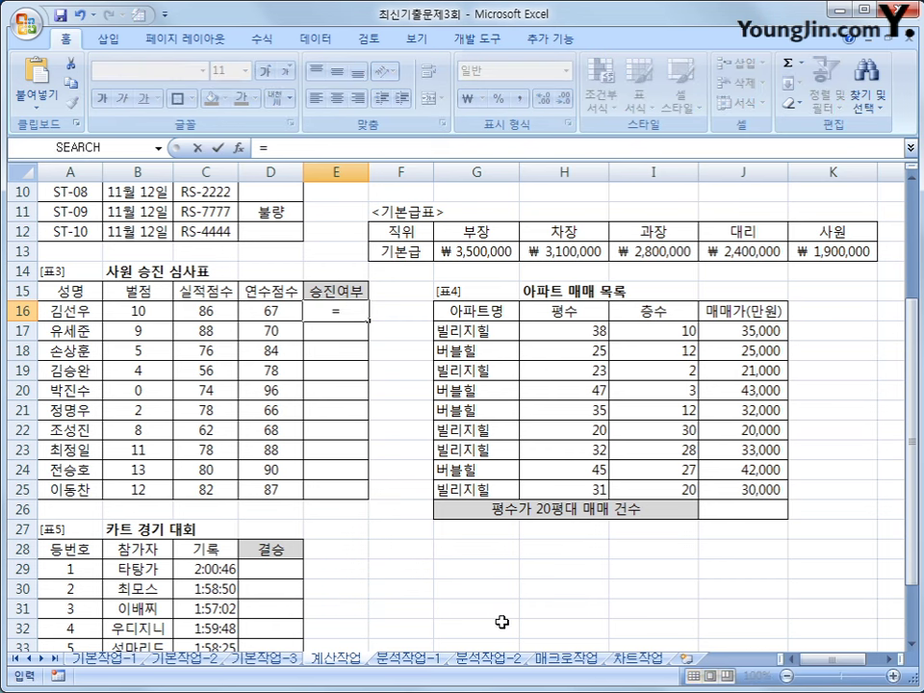
text(IF()
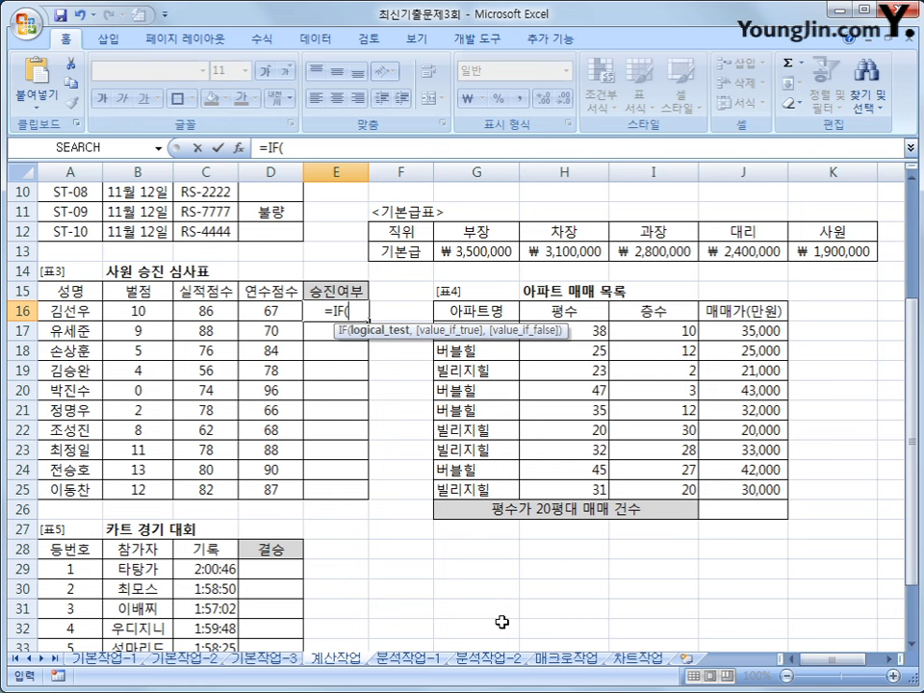
text(AND)
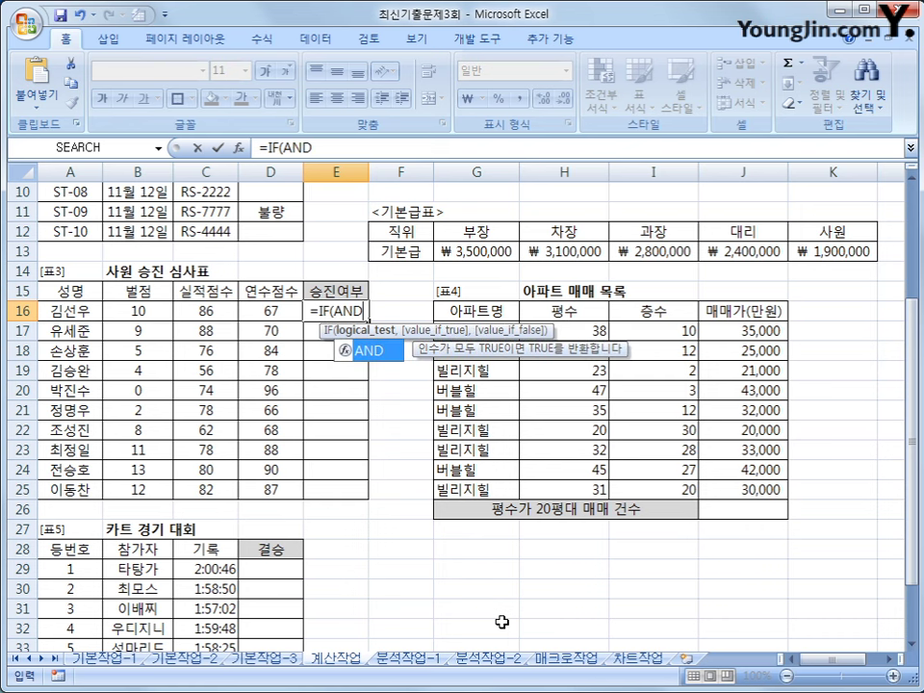
text(()
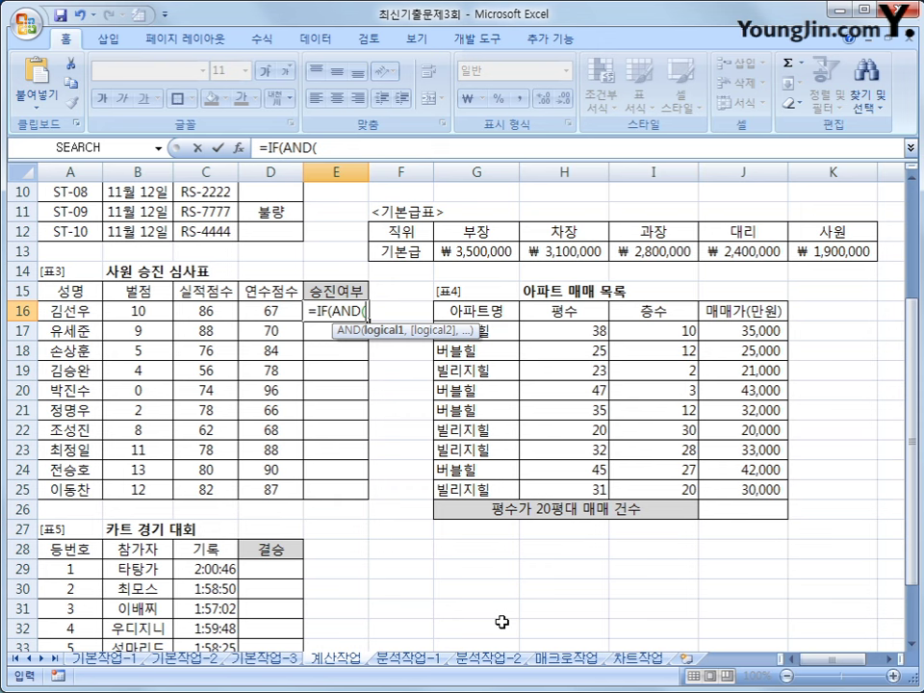
text(AV)
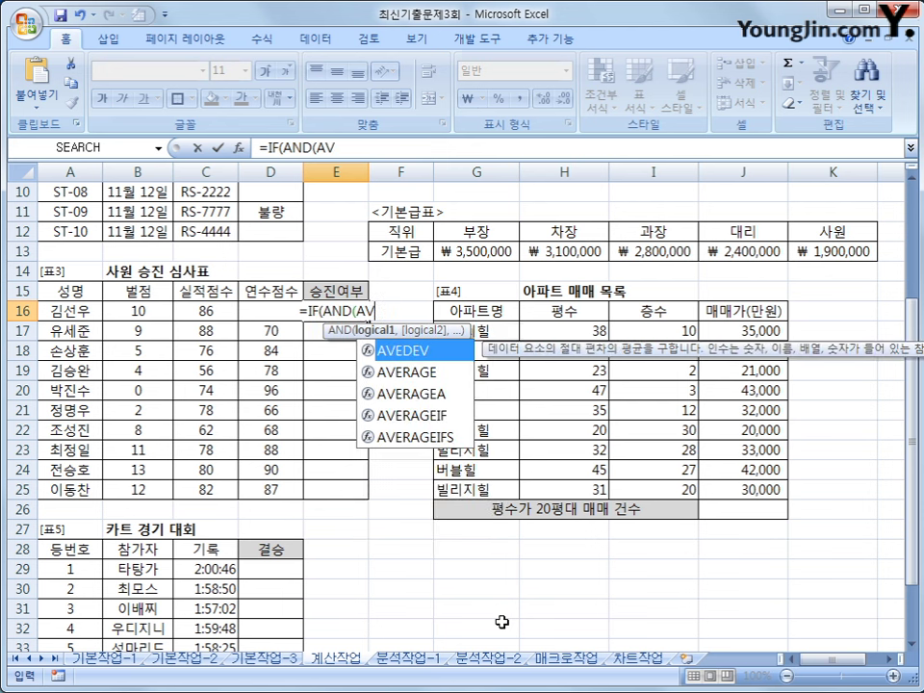
text(ERAGE()
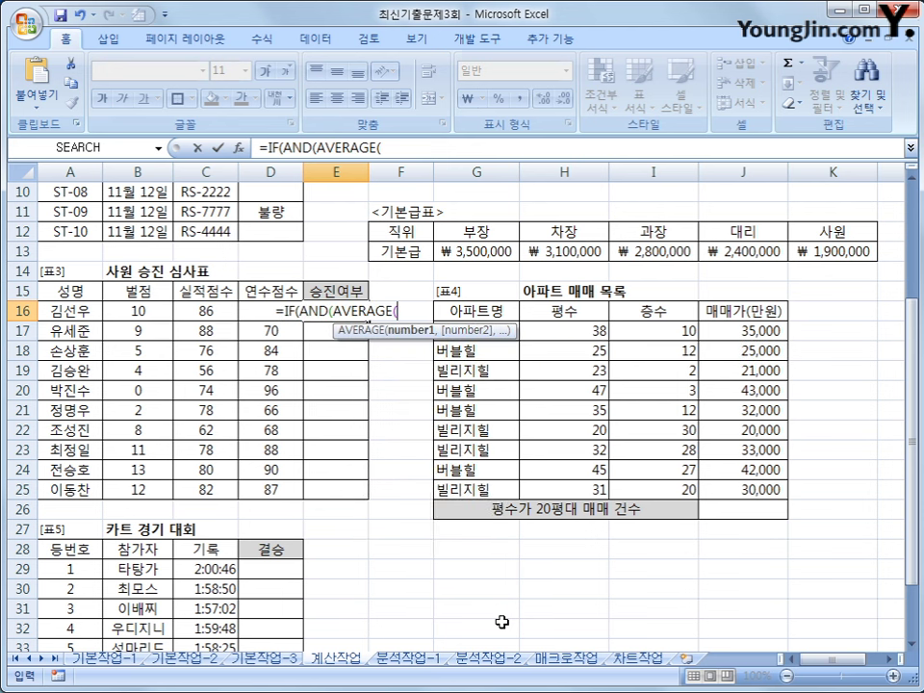
click(238, 313)
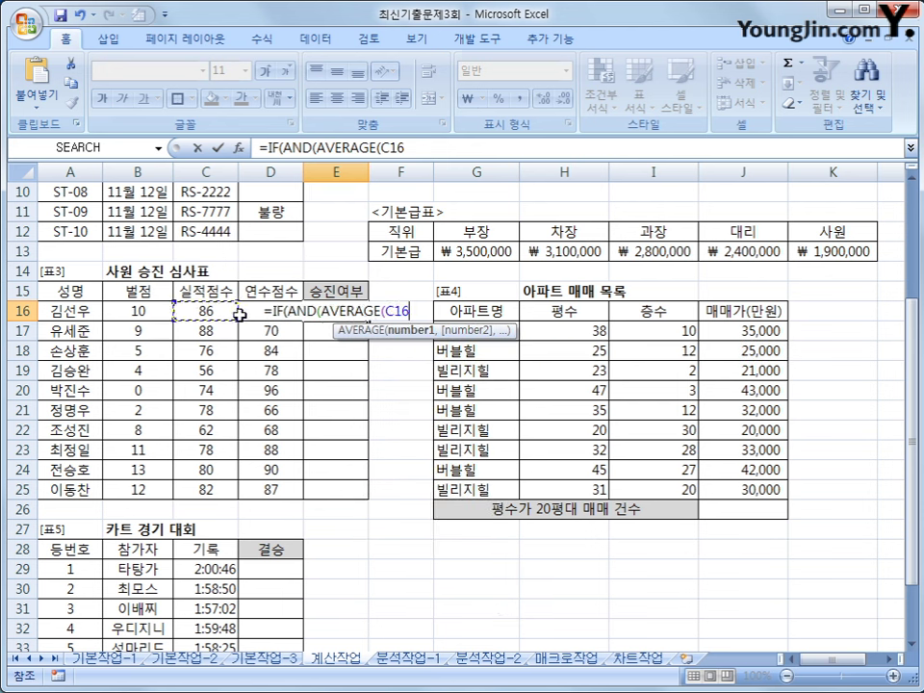
drag(238, 313, 273, 315)
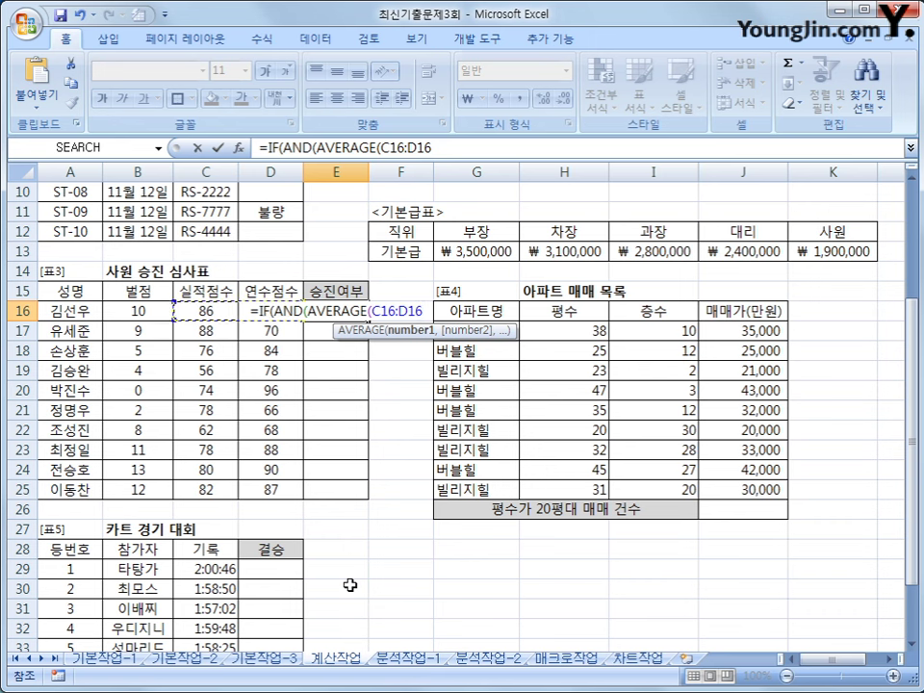
text())
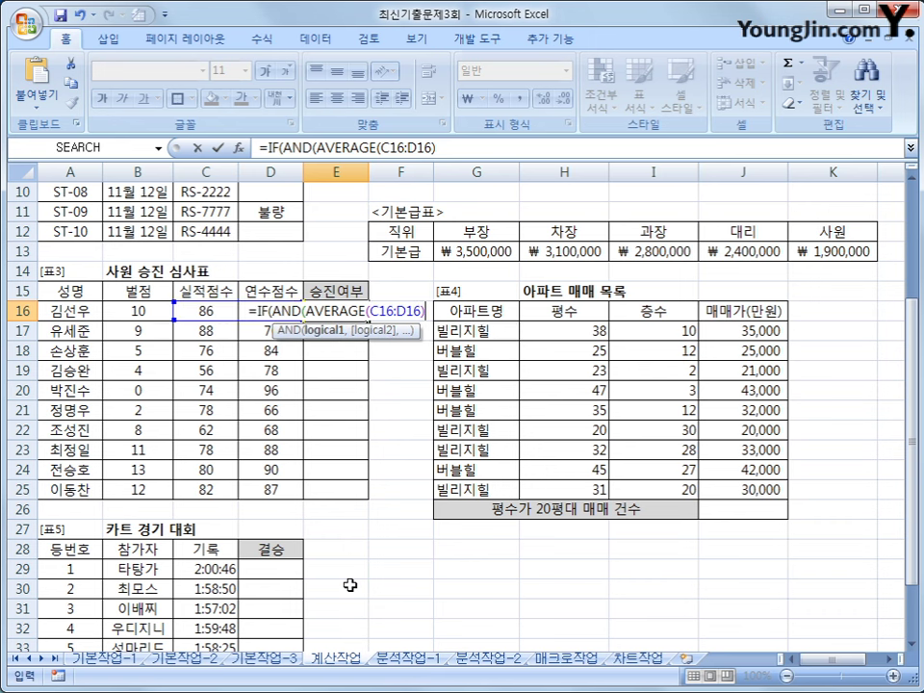
text(>=75,)
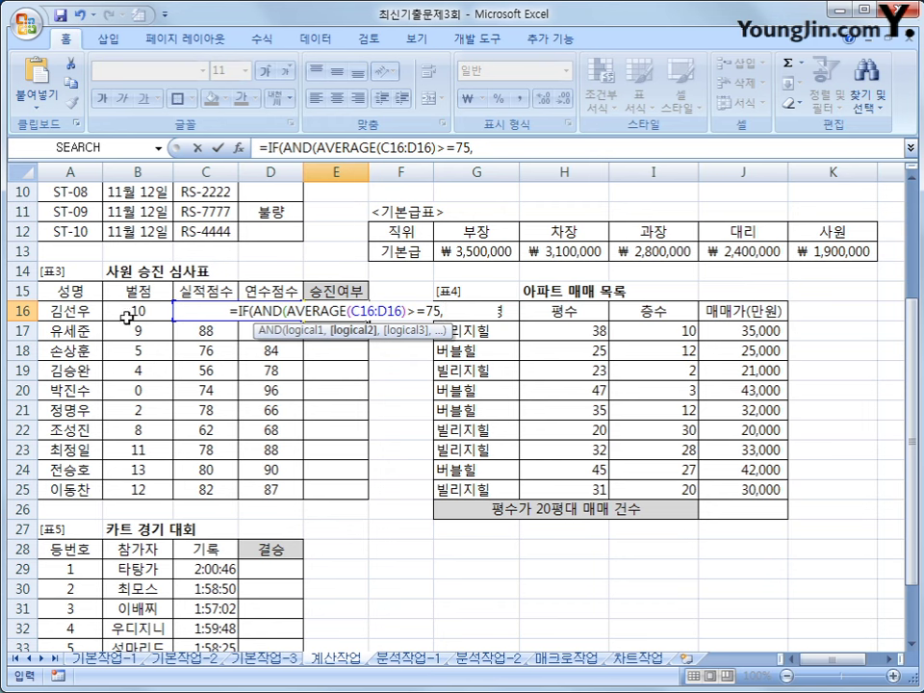
Add B16<10 as the second AND condition in E16's formula and close the AND function
click(127, 318)
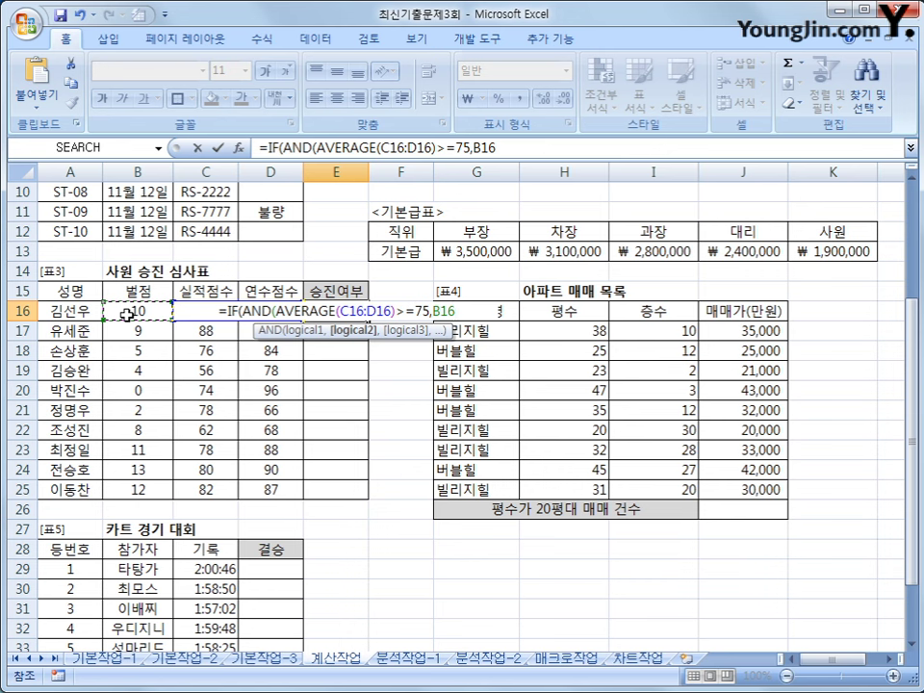
text(<10)
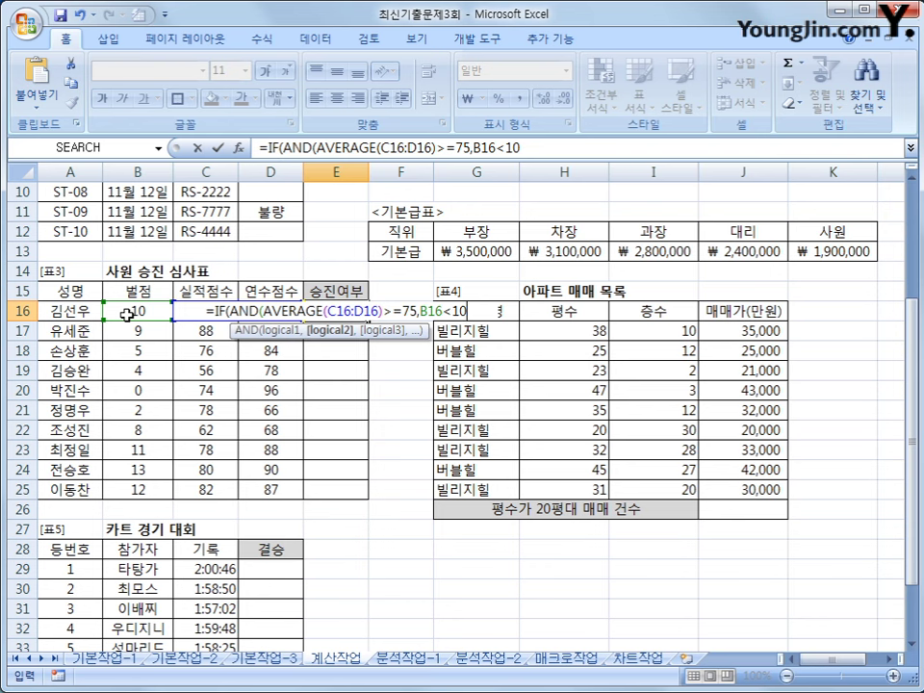
text())
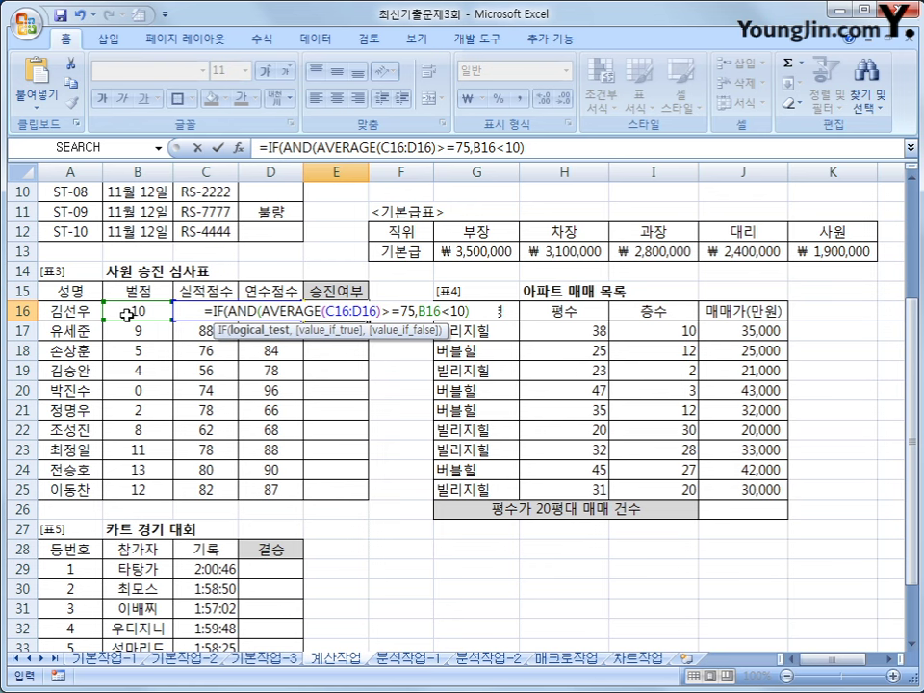
text(,)
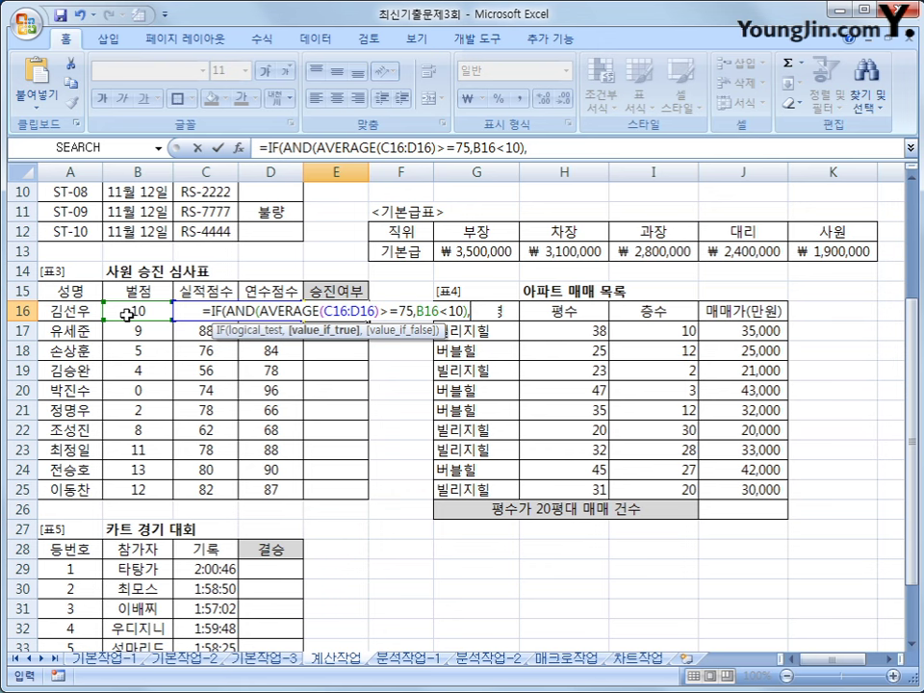
Complete E16's IF formula with "승진" as the true value and an empty string "" as the false value
text(")
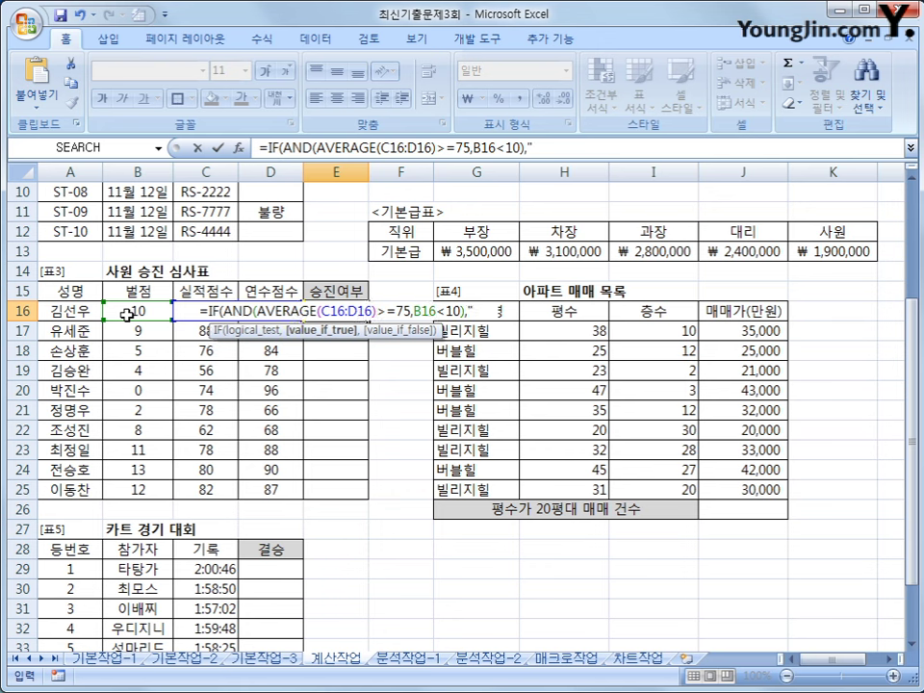
text(T)
text(승진")
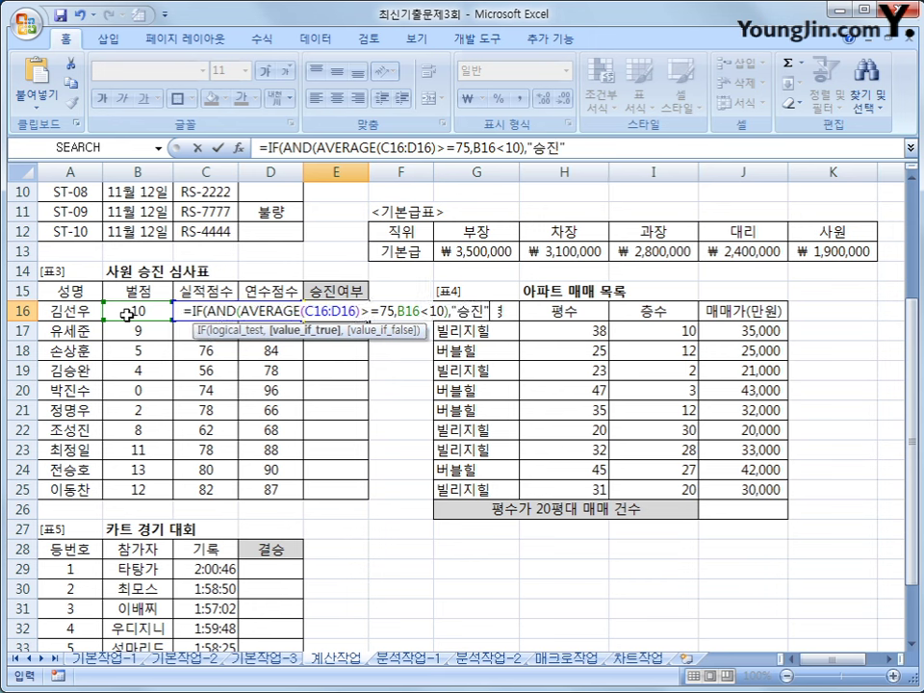
text(,)
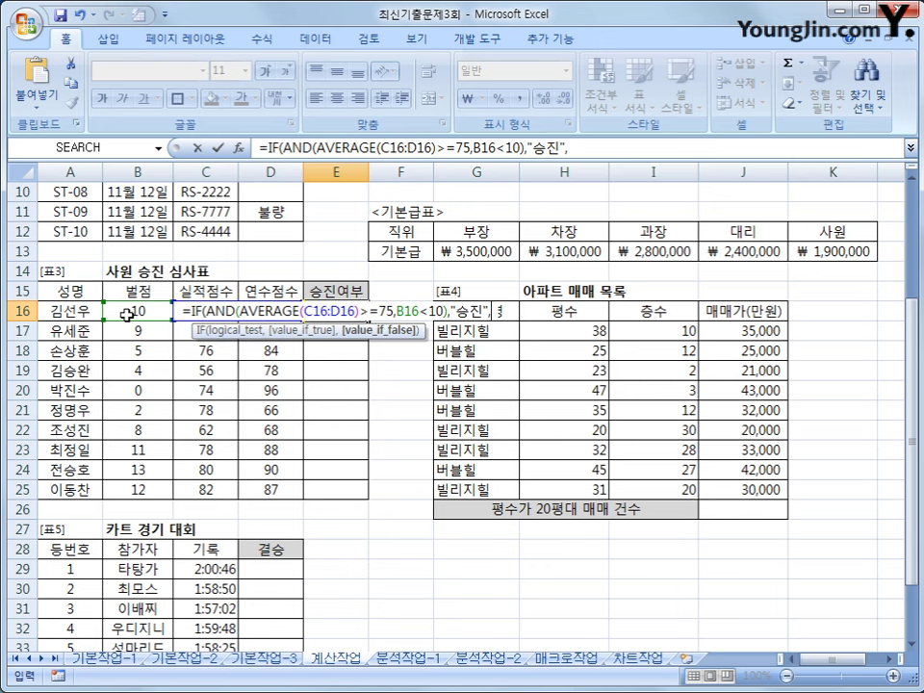
text("")
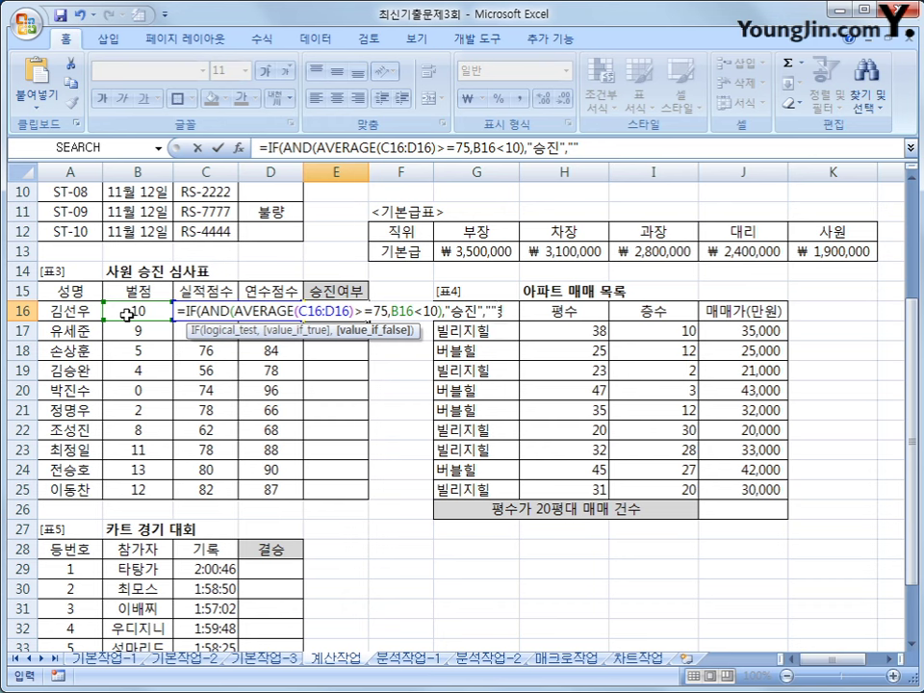
text())
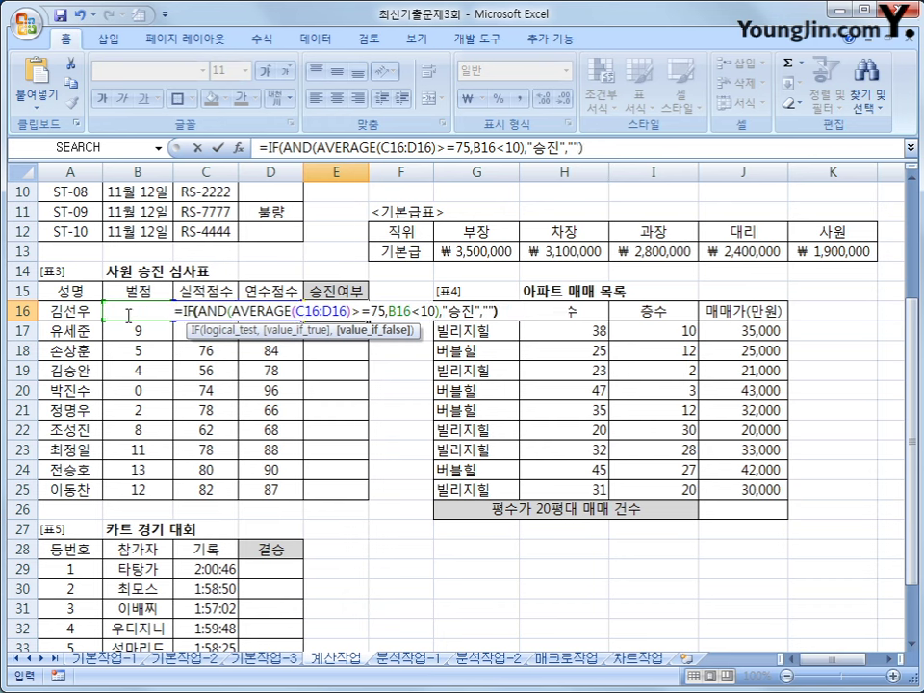
key(Return)
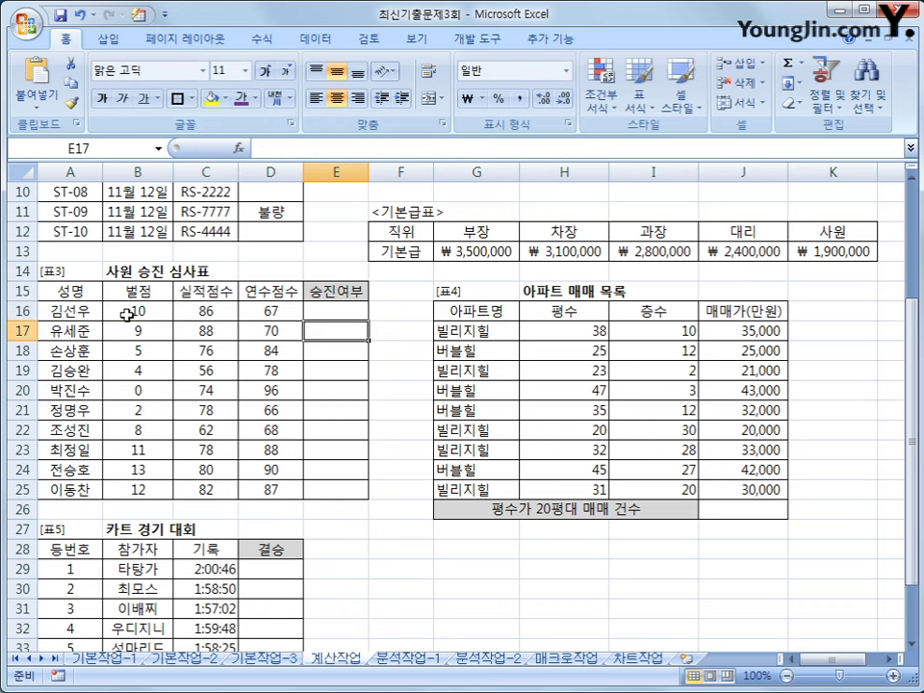
Copy the 승진여부 formula from E16 down through E25 and select E25
click(337, 310)
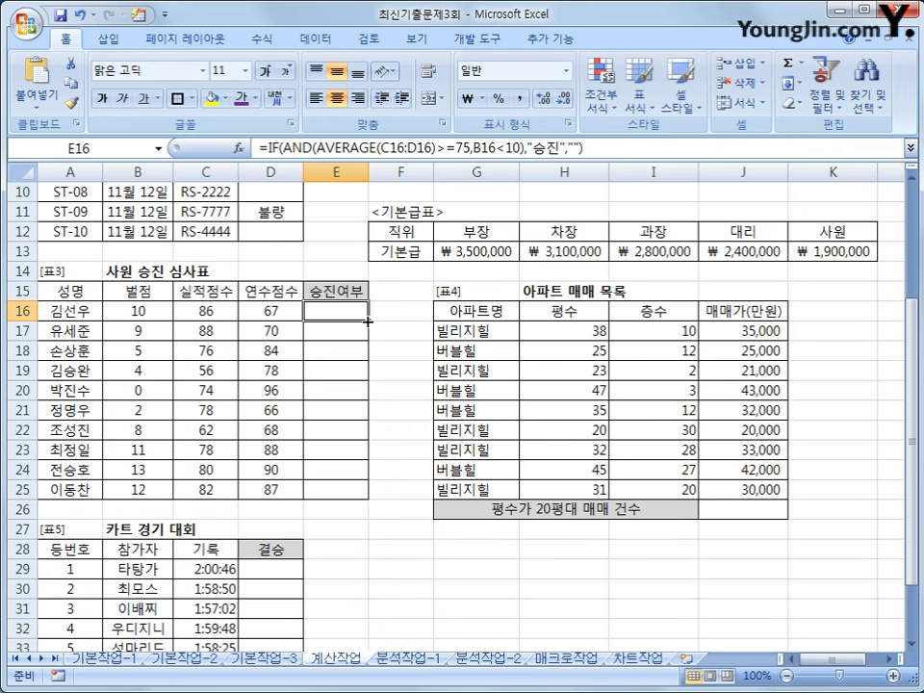
drag(368, 321, 367, 489)
click(337, 490)
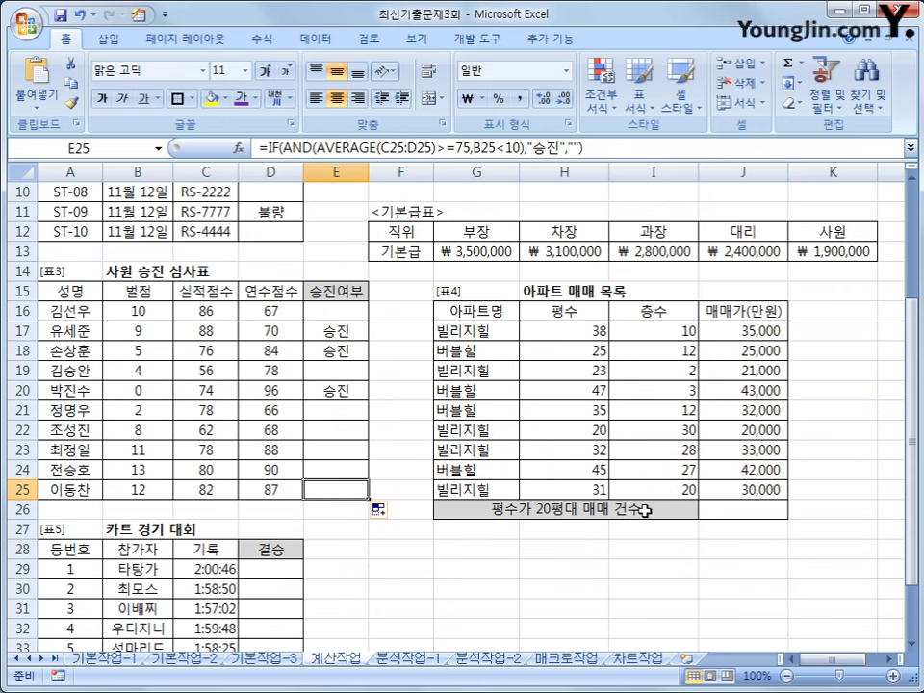
Start a COUNTIF formula in J26 with the 평수 values H17:H25 as its range
click(728, 513)
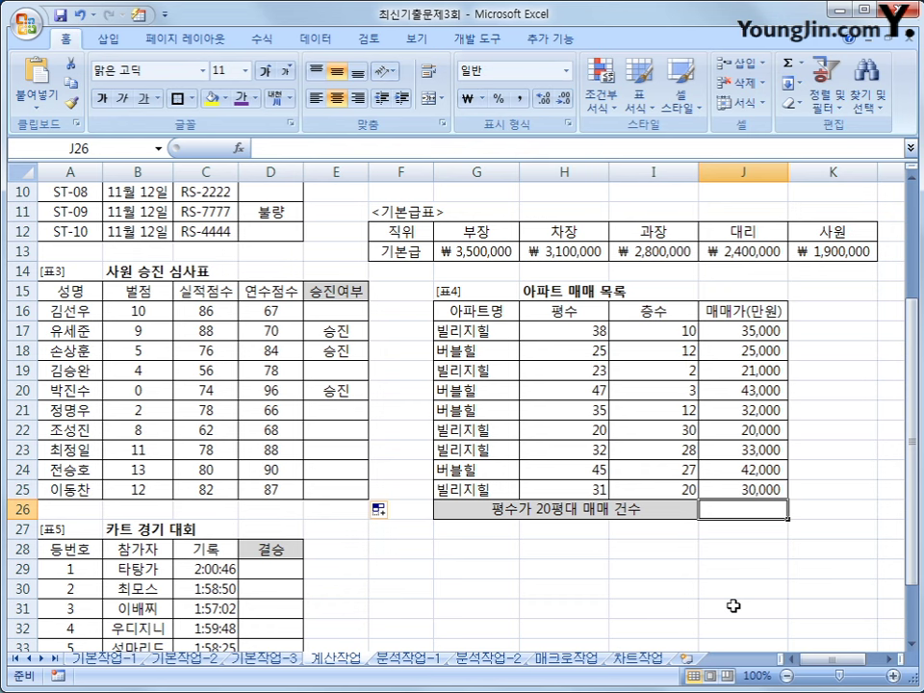
text(=채)
key(BackSpace)
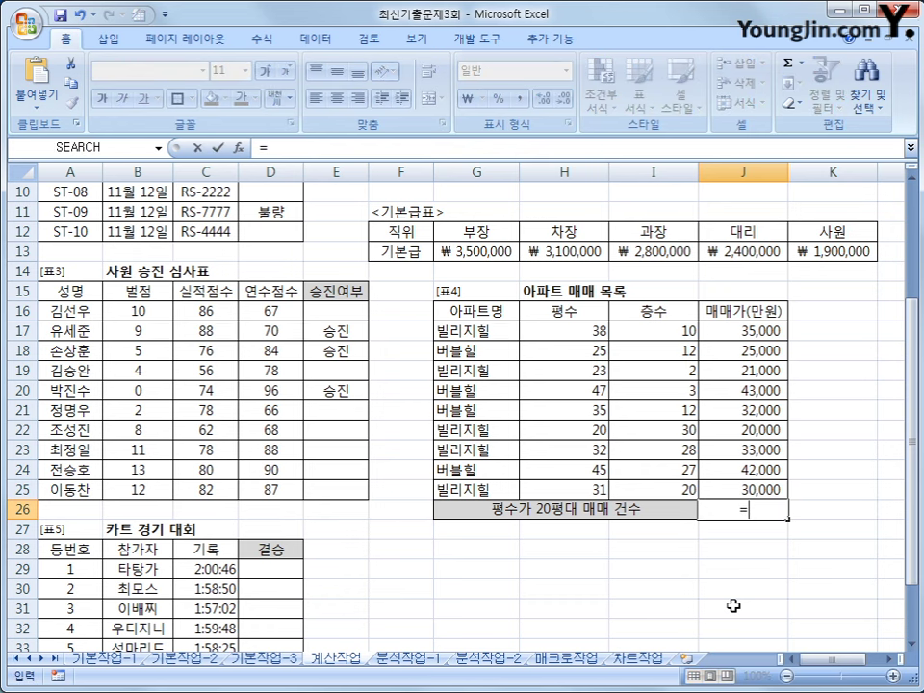
text(COUNTIF()
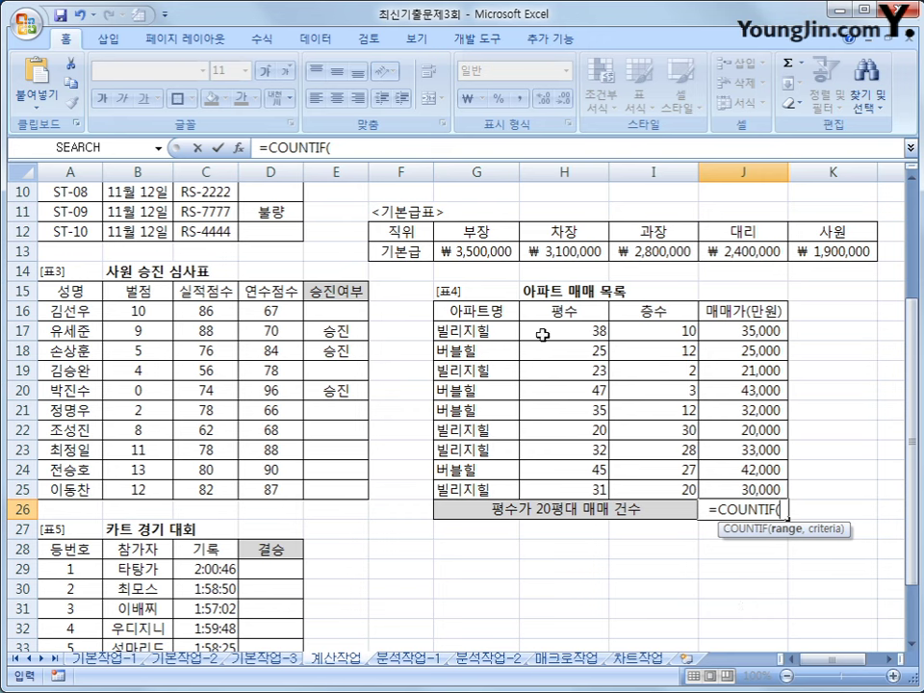
drag(543, 334, 558, 482)
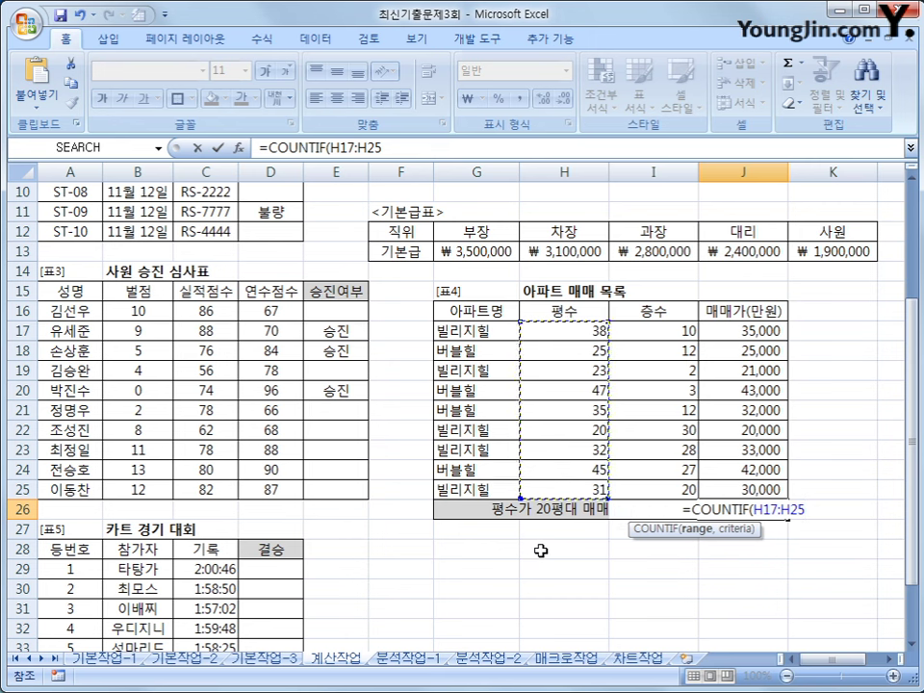
text(,)
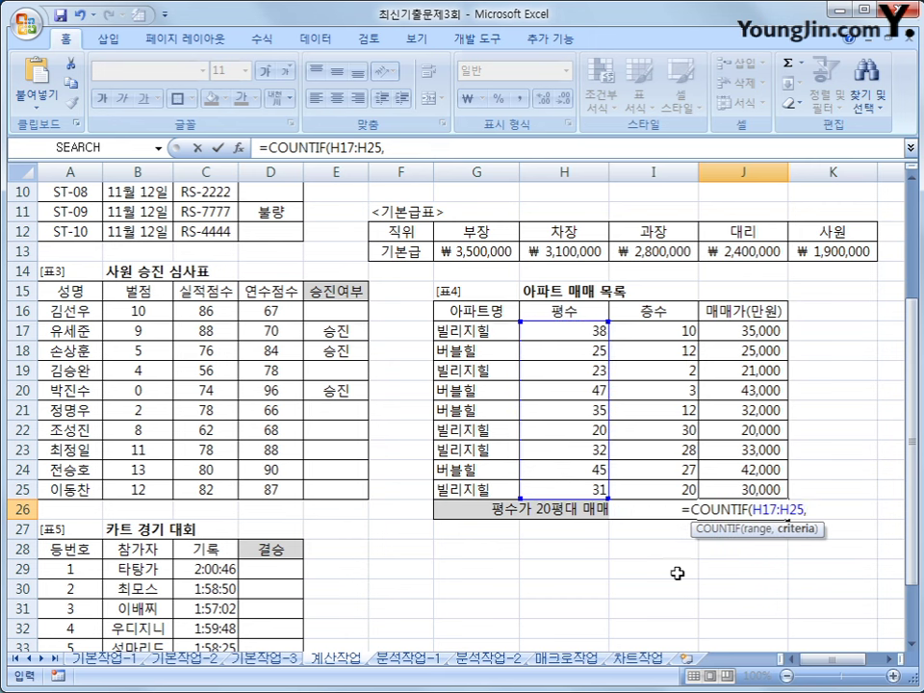
Complete J26's COUNTIF formula with the criterion ">=20" and reselect J26
text(">)
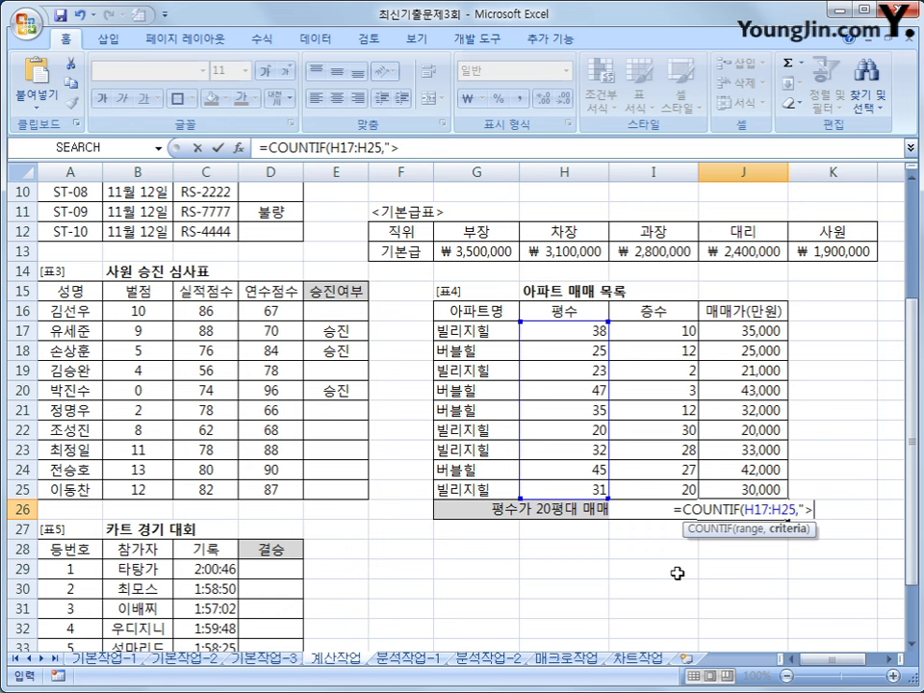
text(=)
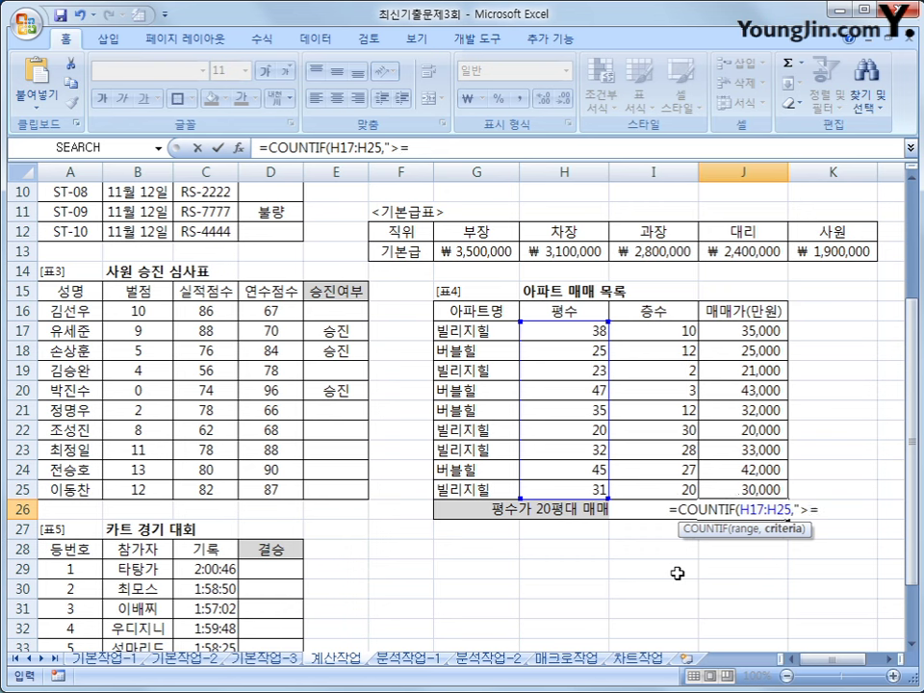
text(20")
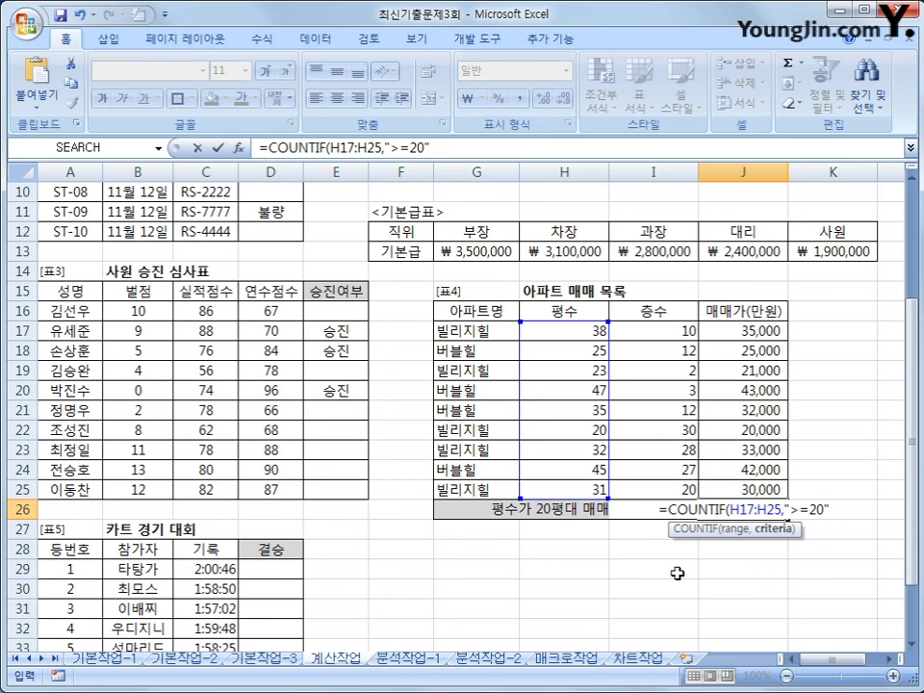
text())
key(Return)
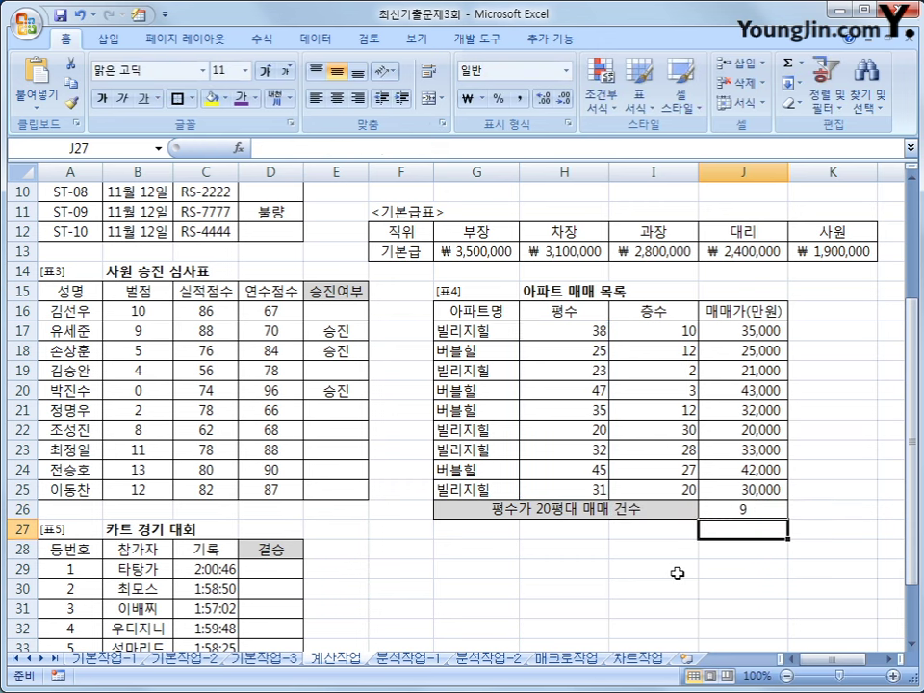
click(742, 502)
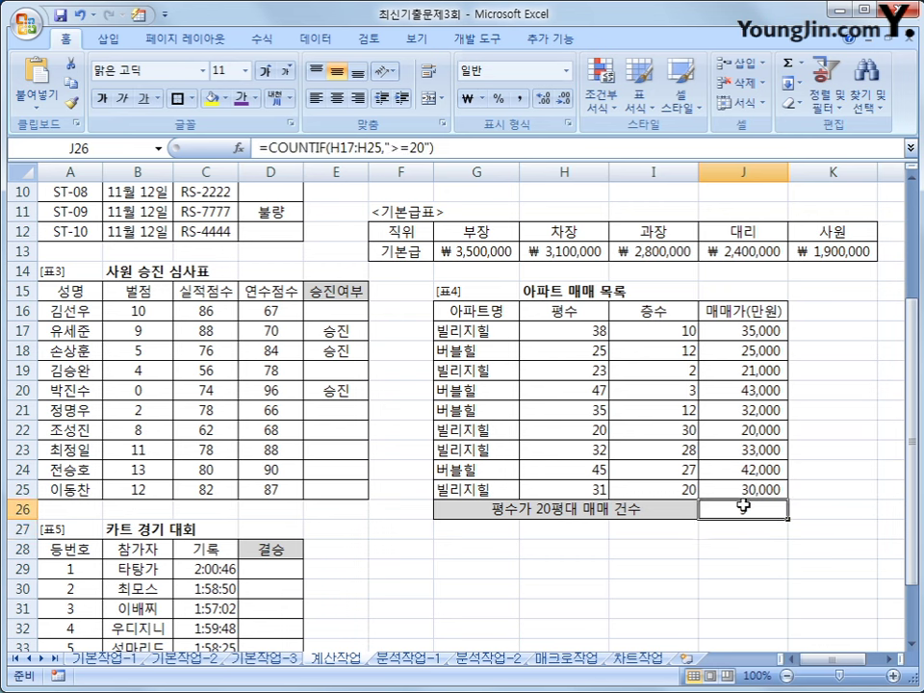
Go through each 평수 value in H17:H25 to check it against the ">=20" criterion and return to J26
click(592, 332)
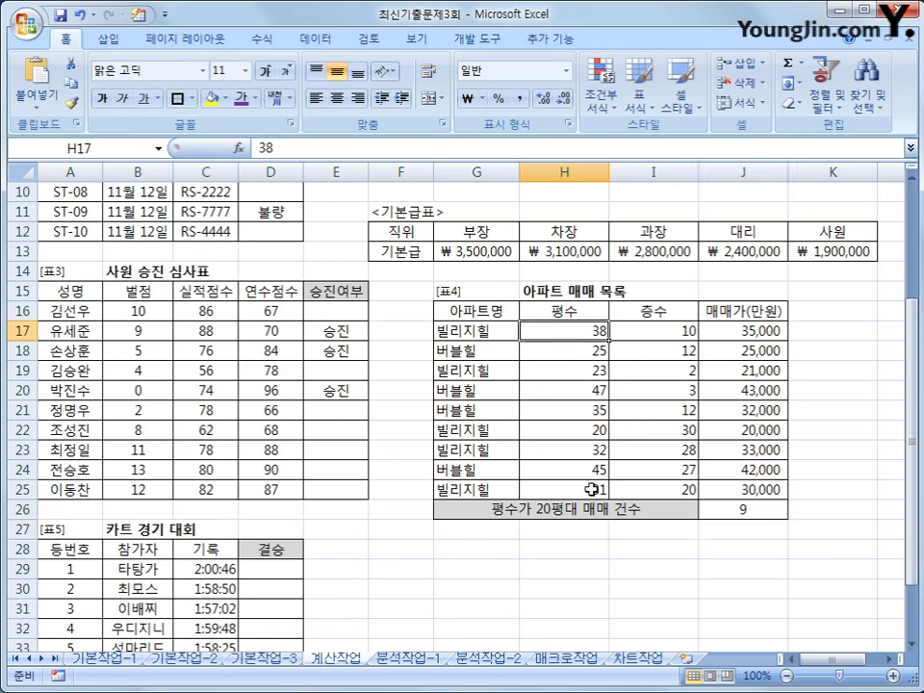
click(576, 355)
click(577, 371)
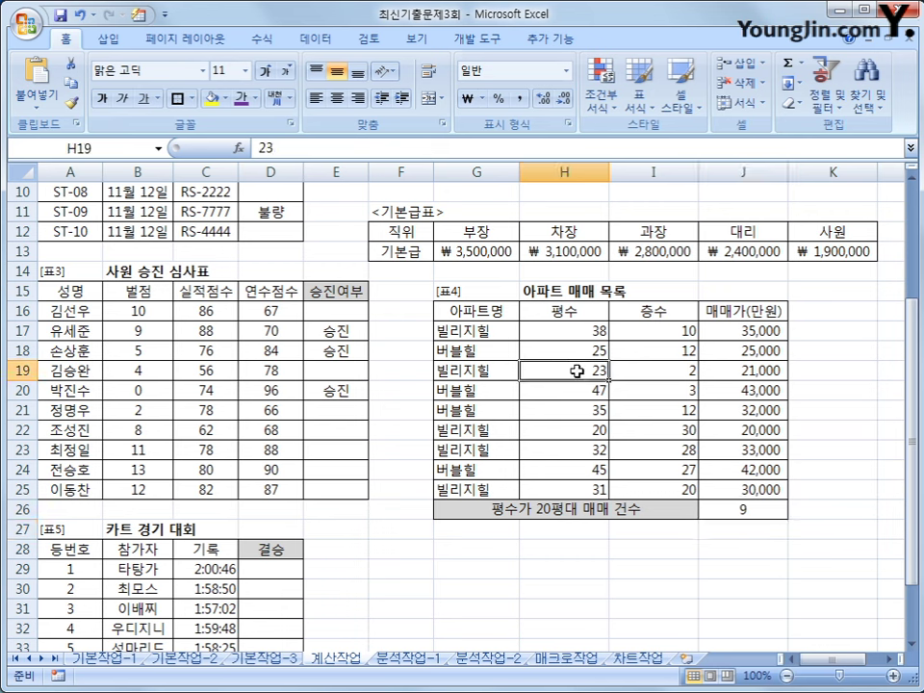
click(581, 393)
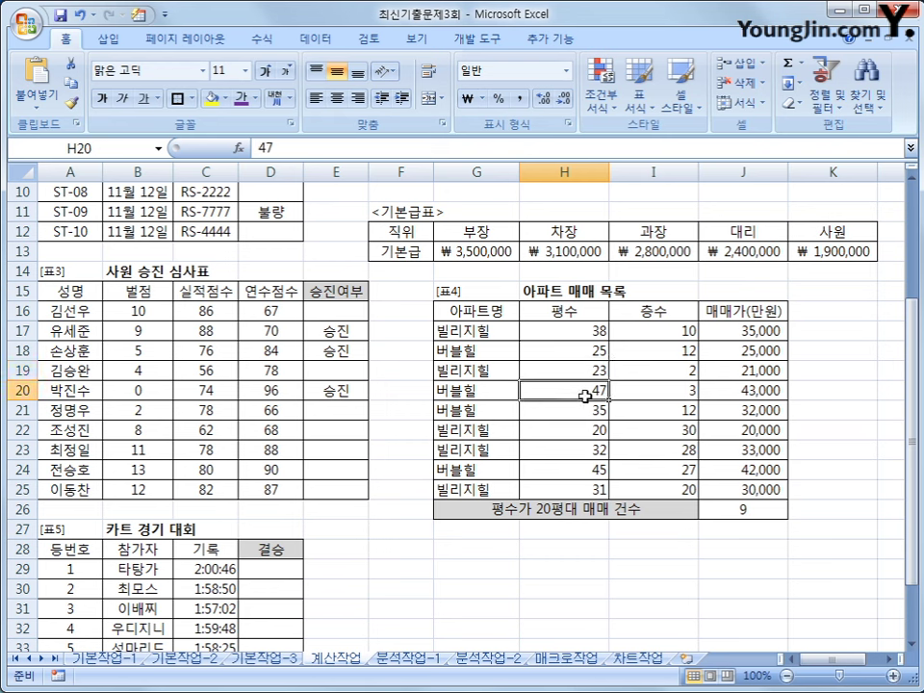
click(592, 412)
click(589, 429)
click(587, 450)
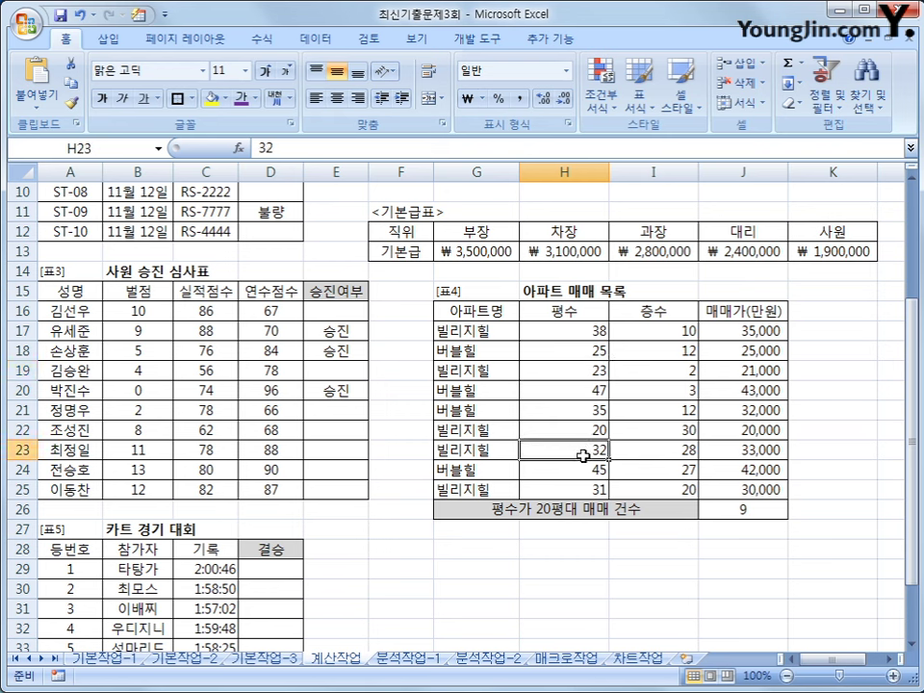
click(583, 471)
click(580, 489)
click(760, 510)
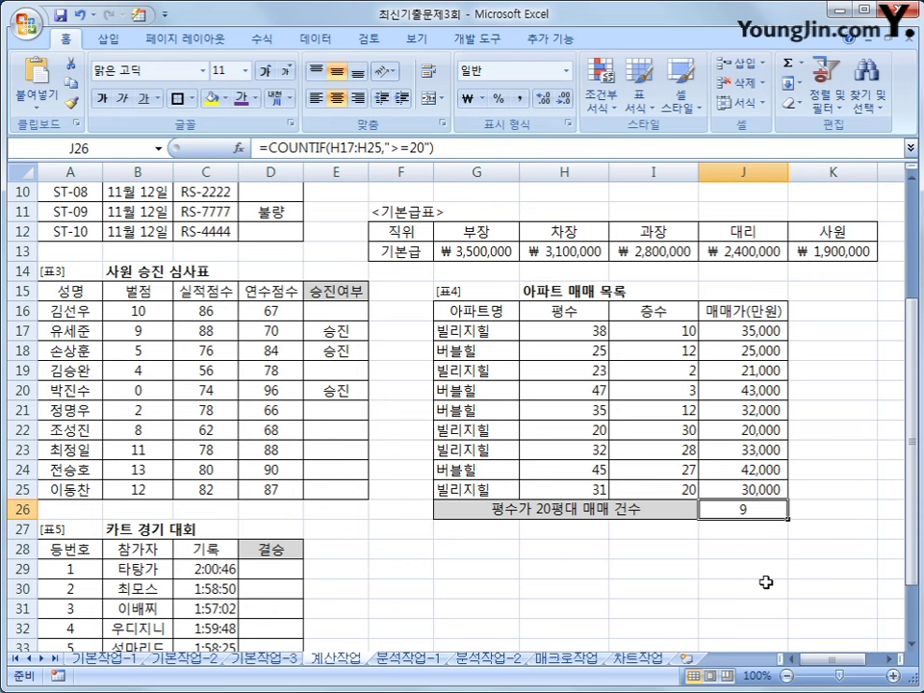
Select the 평수 range, then only the cells of 30 or more: H17, H20, H21, H23, H24 and H25
drag(547, 488, 592, 334)
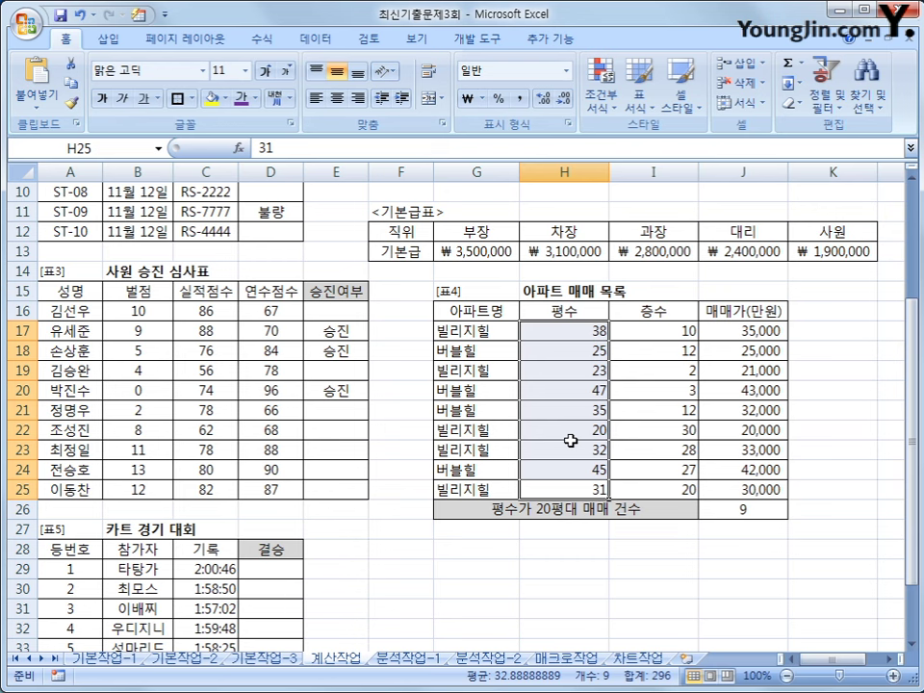
click(571, 331)
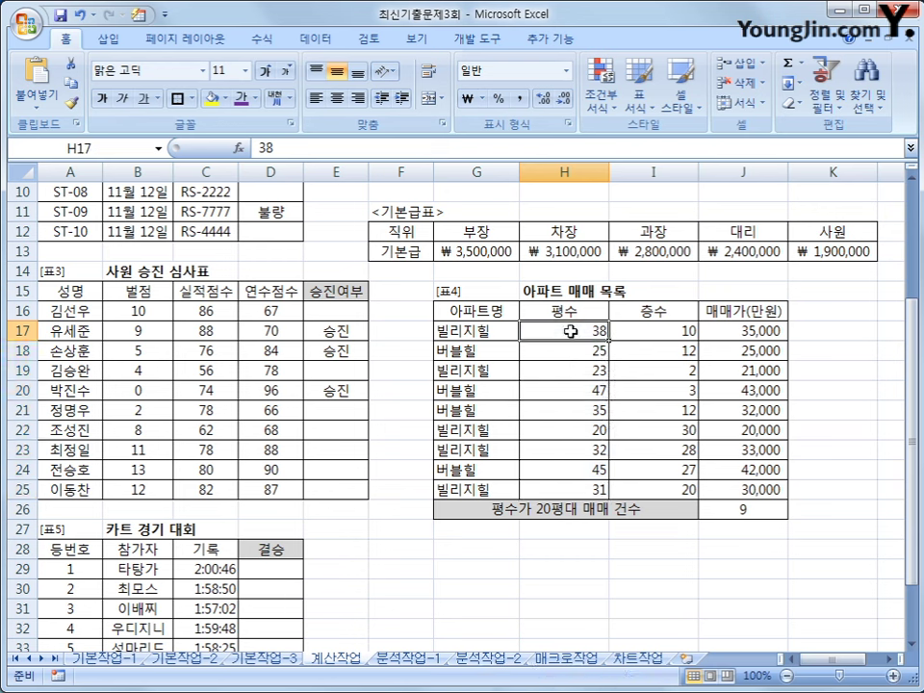
ctrl+click(565, 388)
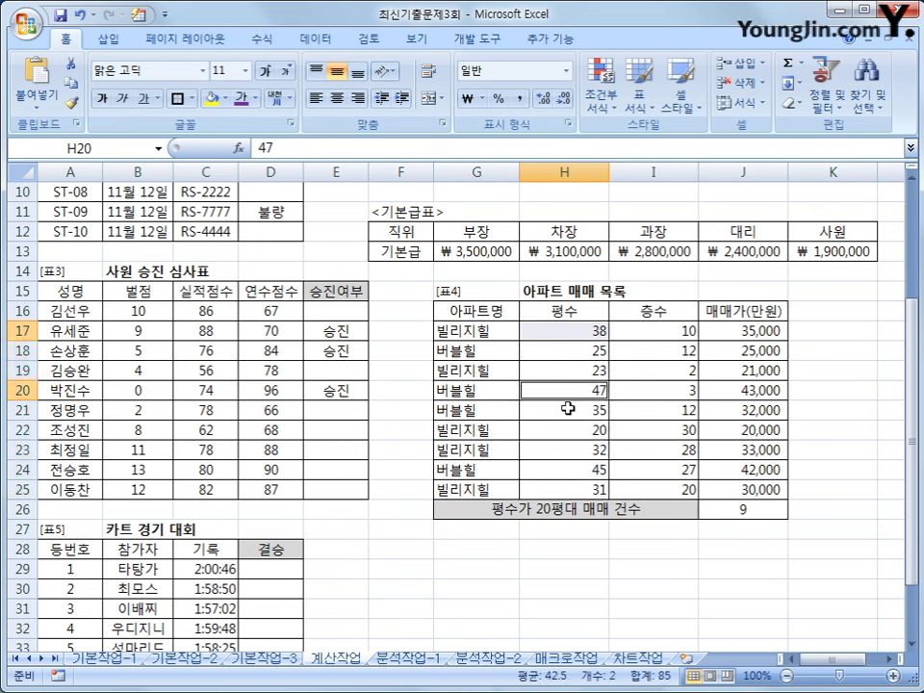
ctrl+click(568, 409)
ctrl+click(564, 448)
ctrl+click(560, 471)
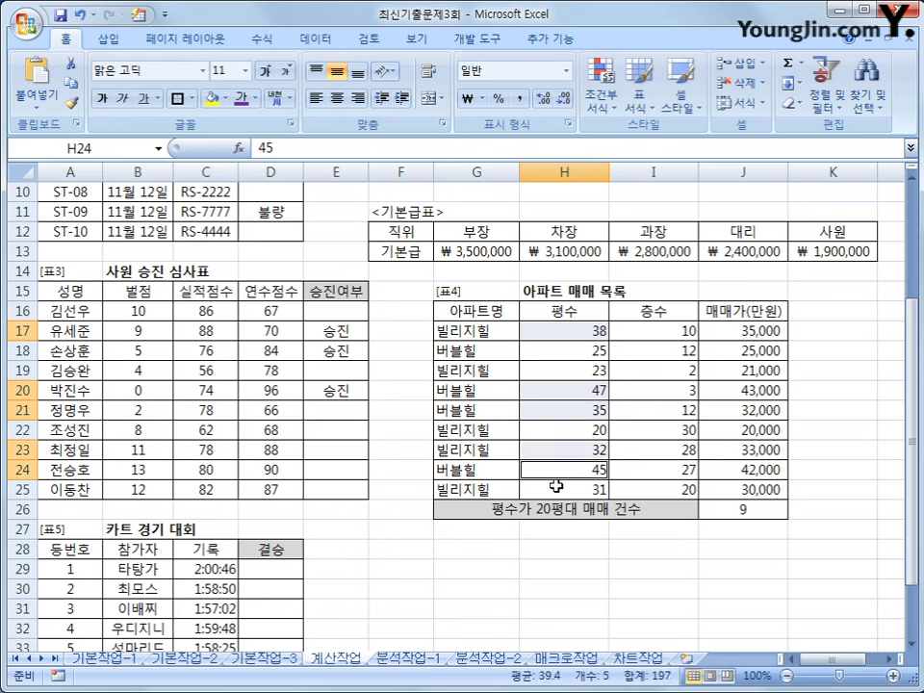
ctrl+click(556, 489)
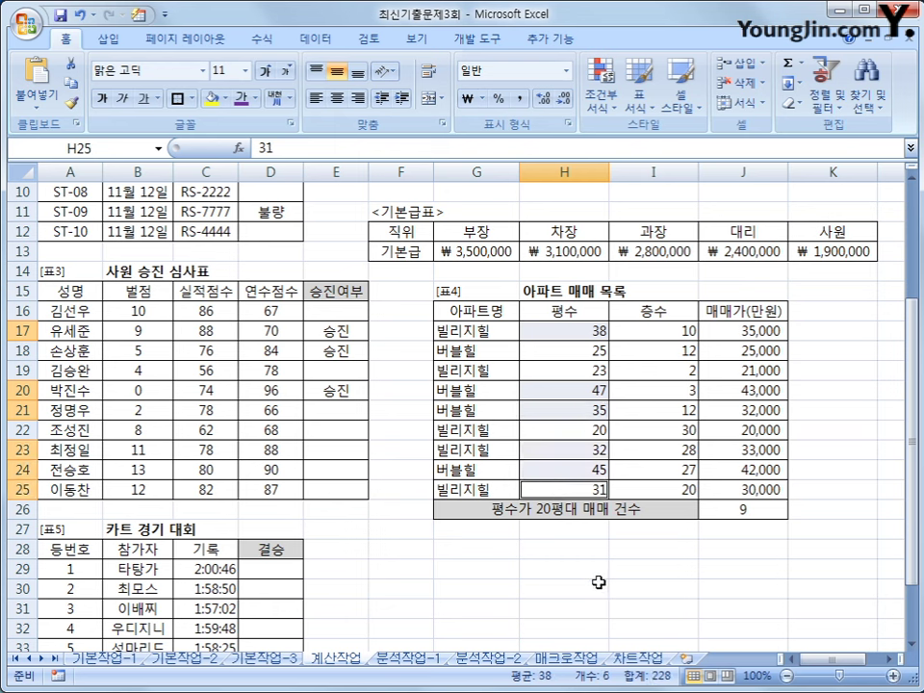
Extend J26's formula by subtracting COUNTIF(H17:H25,">=30") from the existing COUNTIF, and reselect J26
click(757, 508)
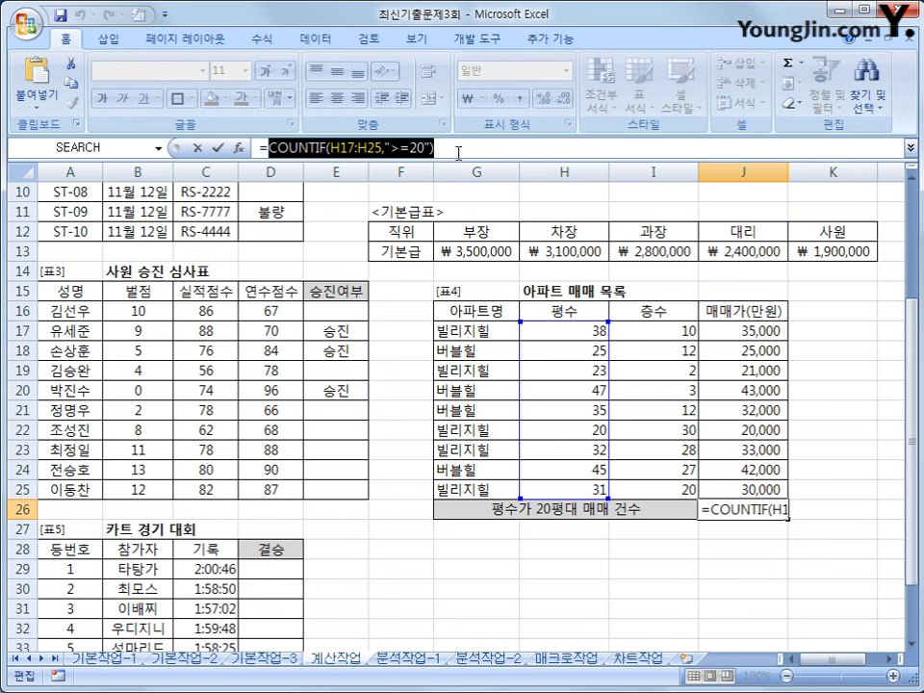
click(459, 150)
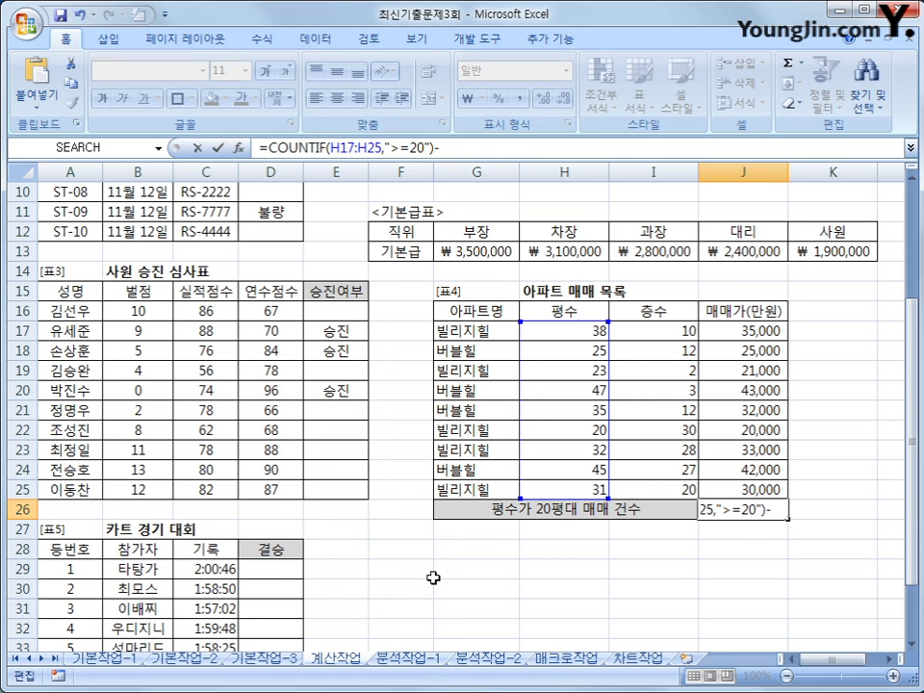
text(-)
text(COUNTIF(H17:H25,">=20"))
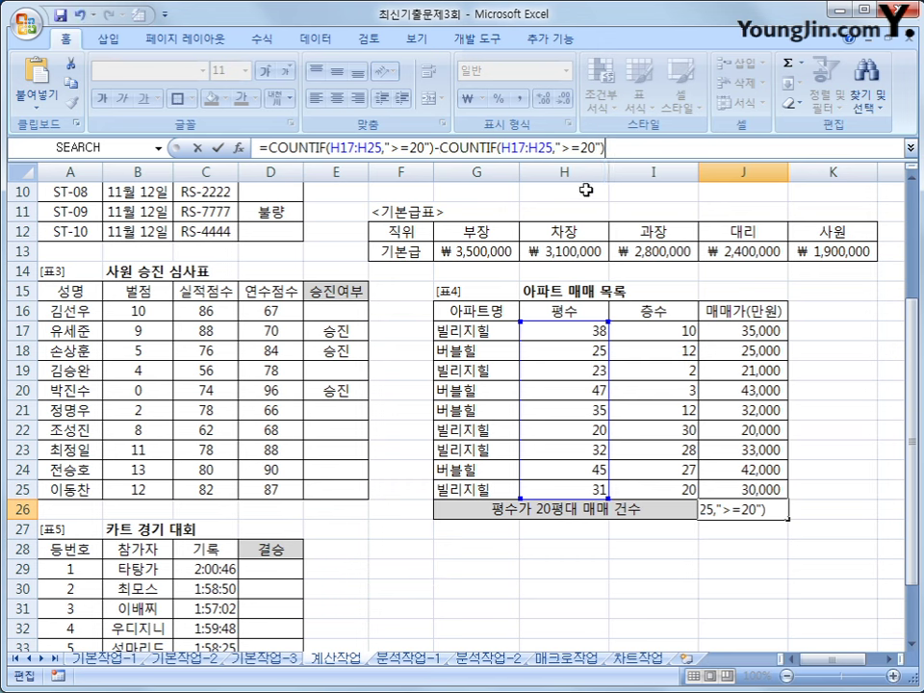
drag(581, 152, 588, 151)
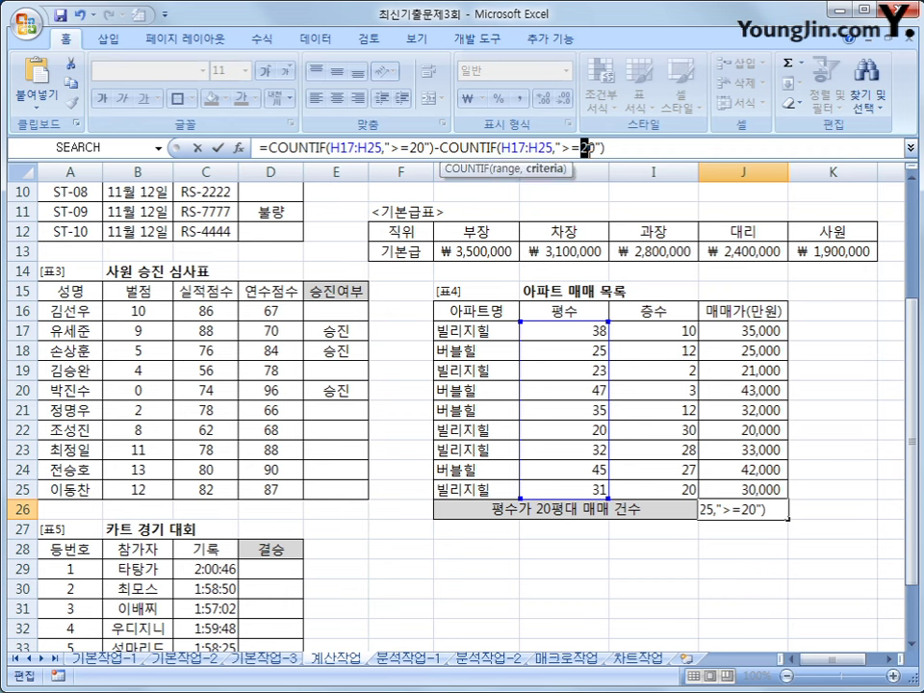
text(3)
key(Return)
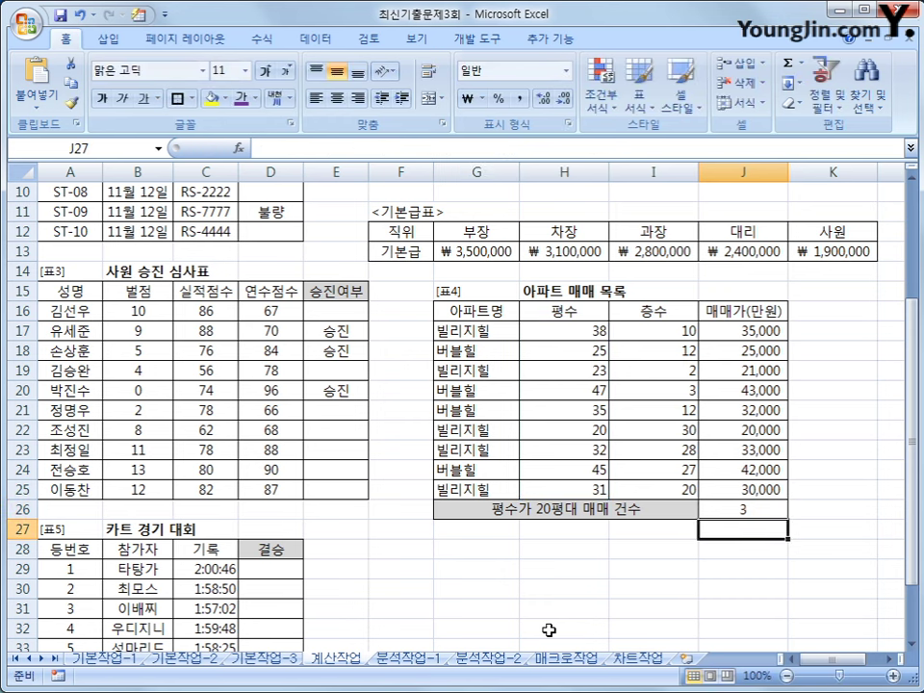
click(725, 509)
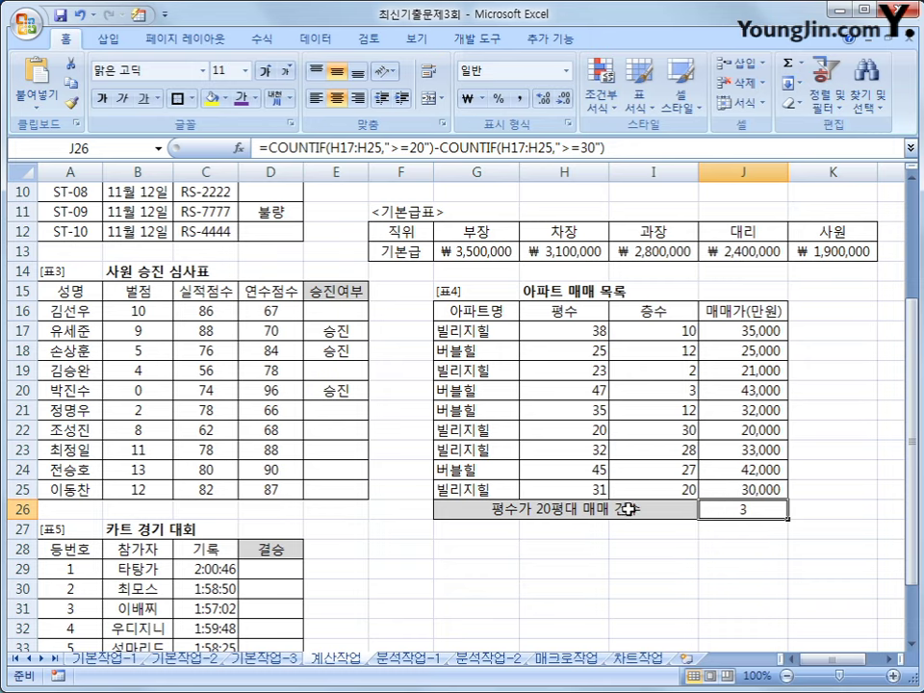
Start a RANK formula in 표5's D29 with C29 as the number and the absolute range $C$29:$C$36 as the reference
scroll(535, 509, down, 5)
click(256, 270)
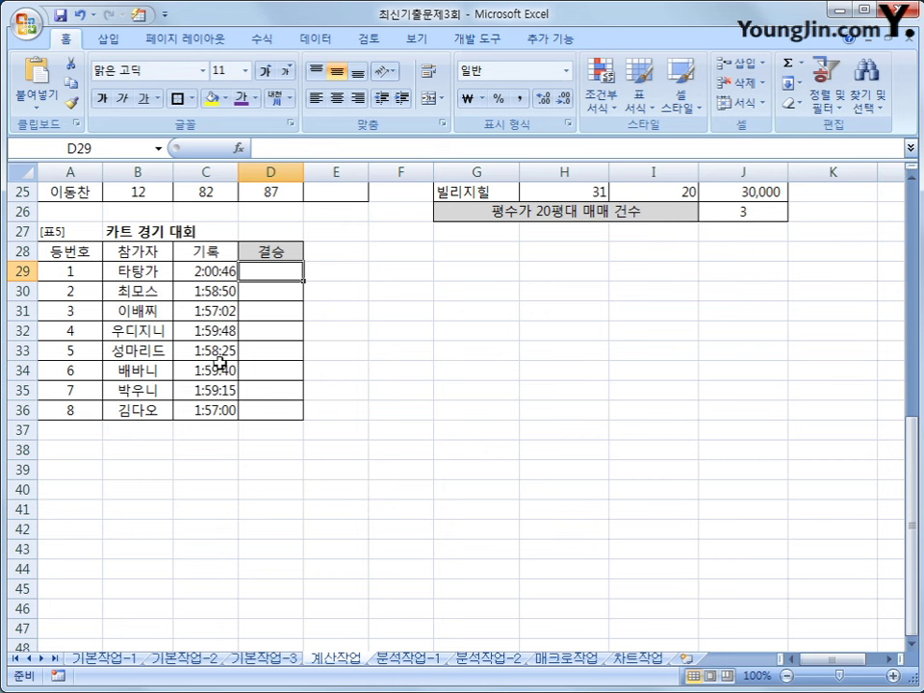
click(208, 416)
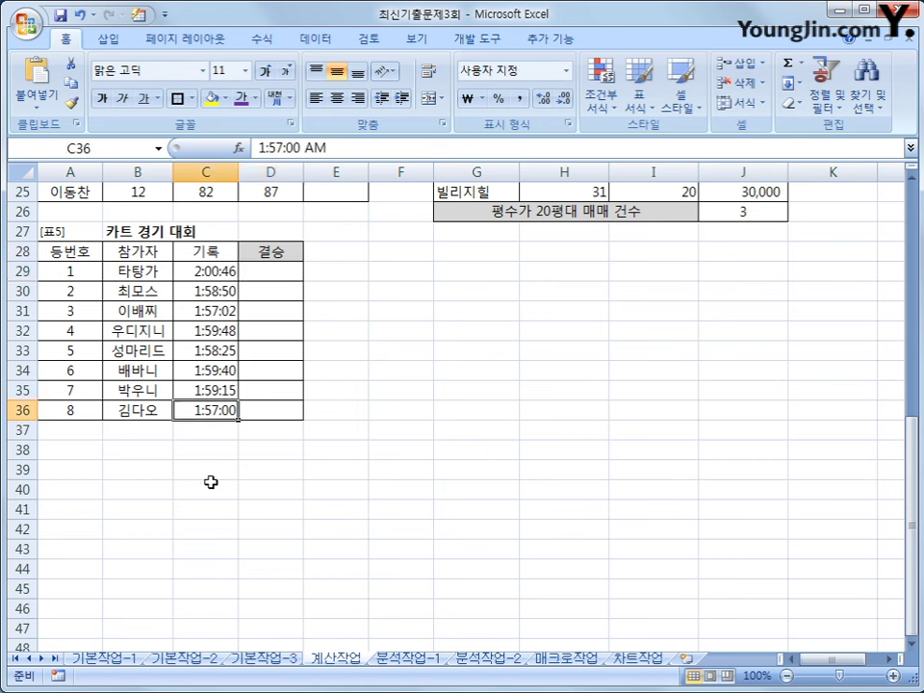
click(264, 274)
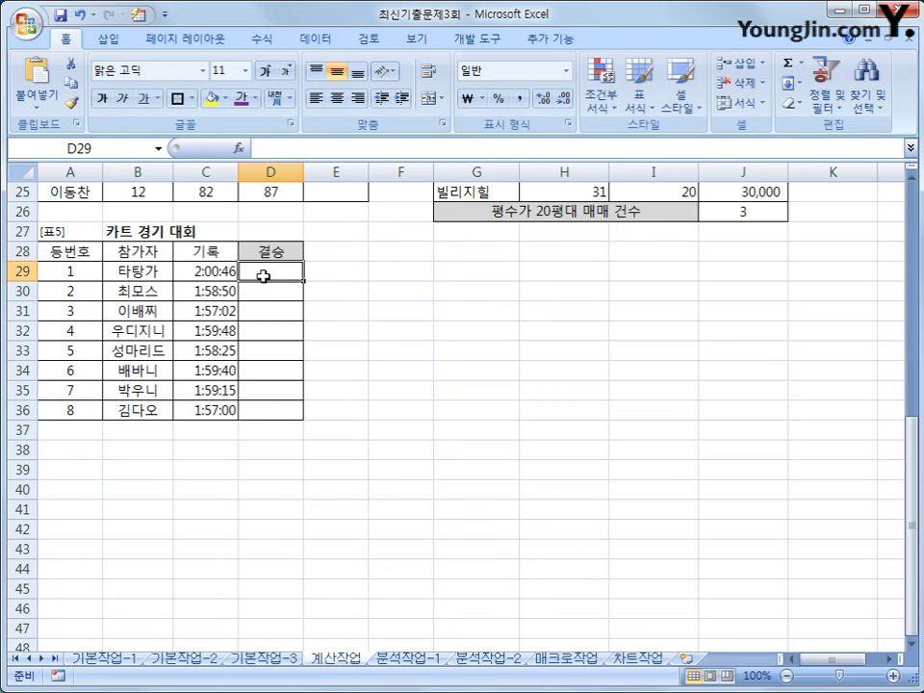
text(=)
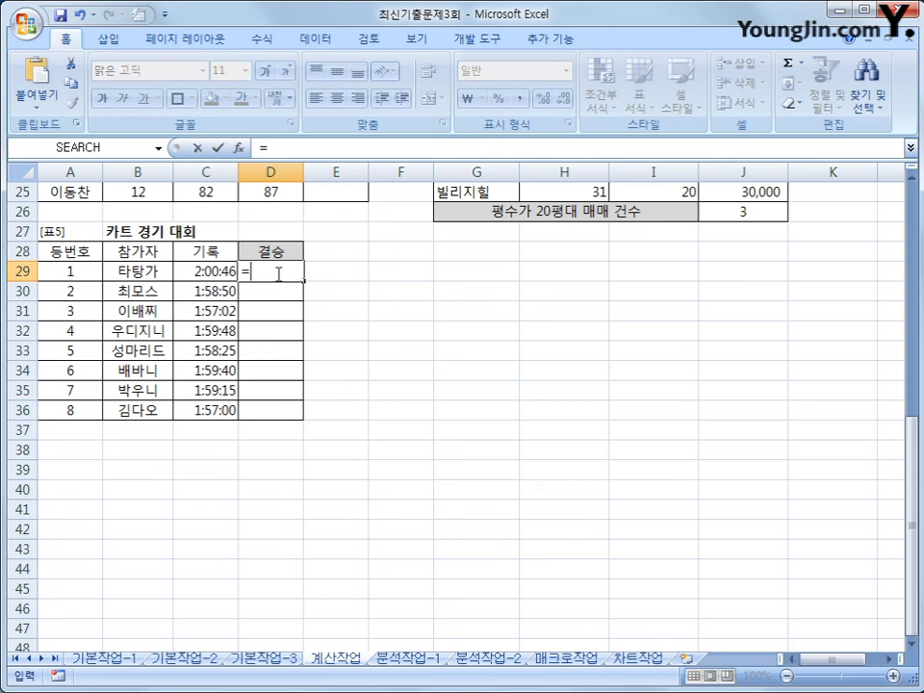
text(RANK()
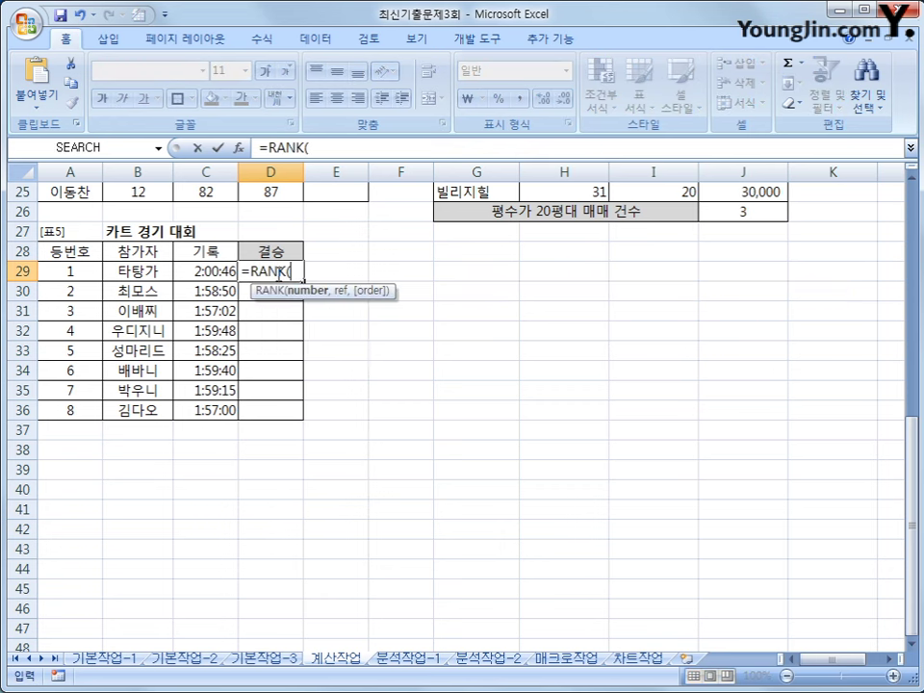
click(229, 270)
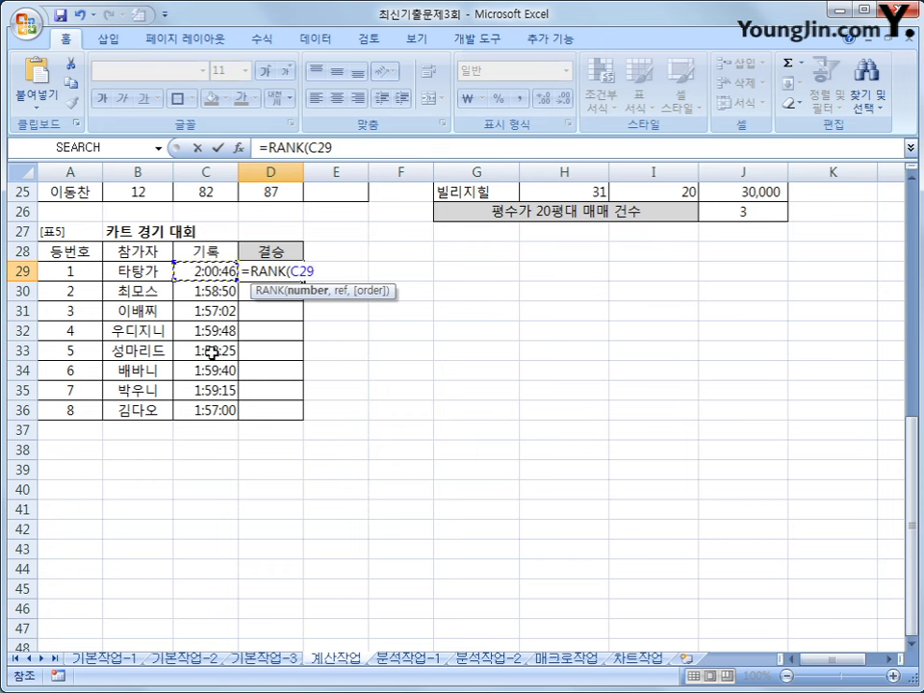
text(,)
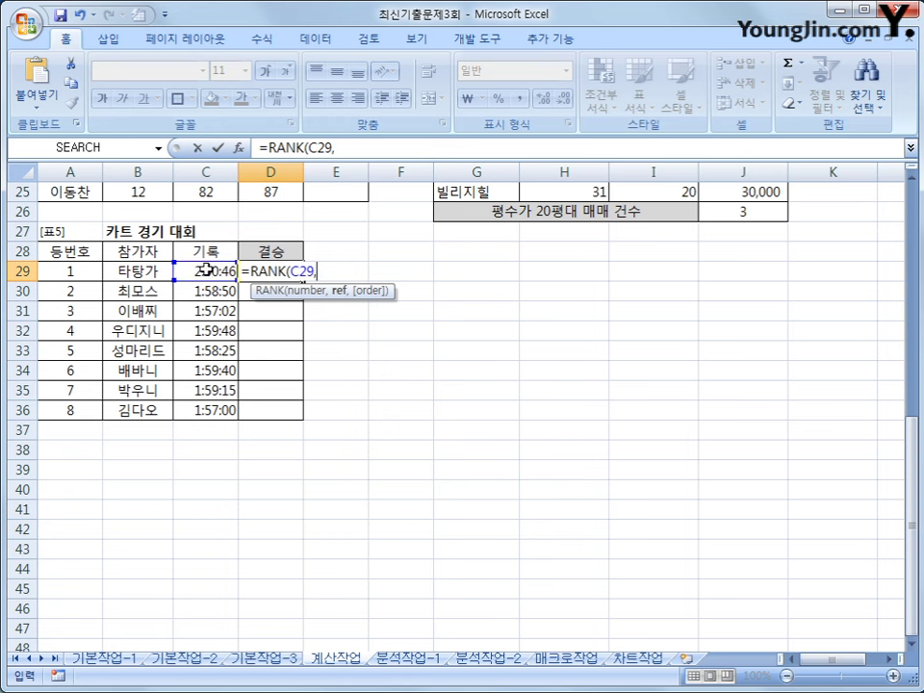
drag(200, 271, 207, 412)
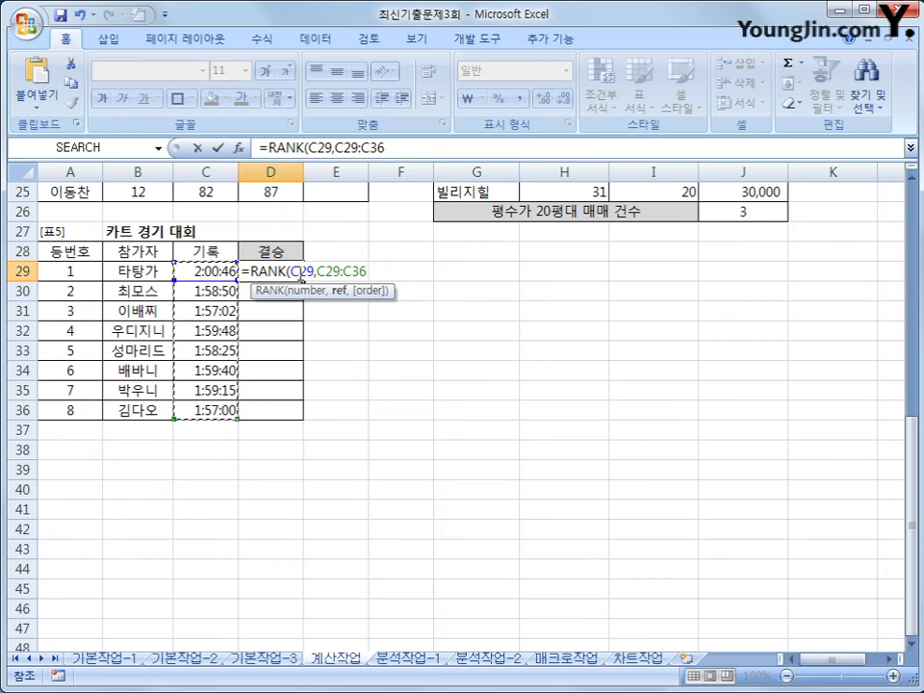
key(F4)
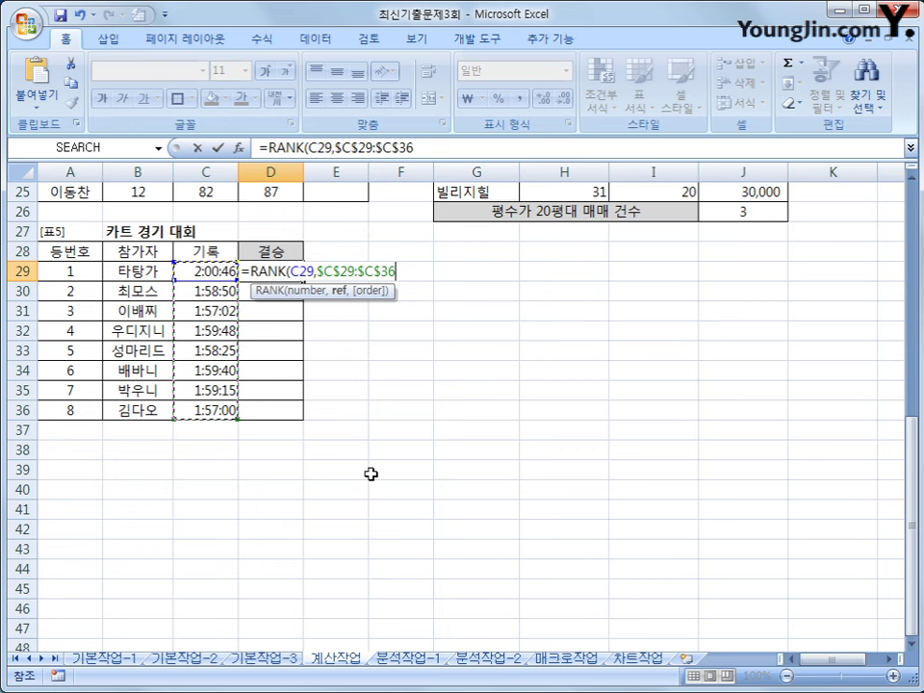
Complete D29's RANK formula with ascending order 1 and fill it down through D36
text(,)
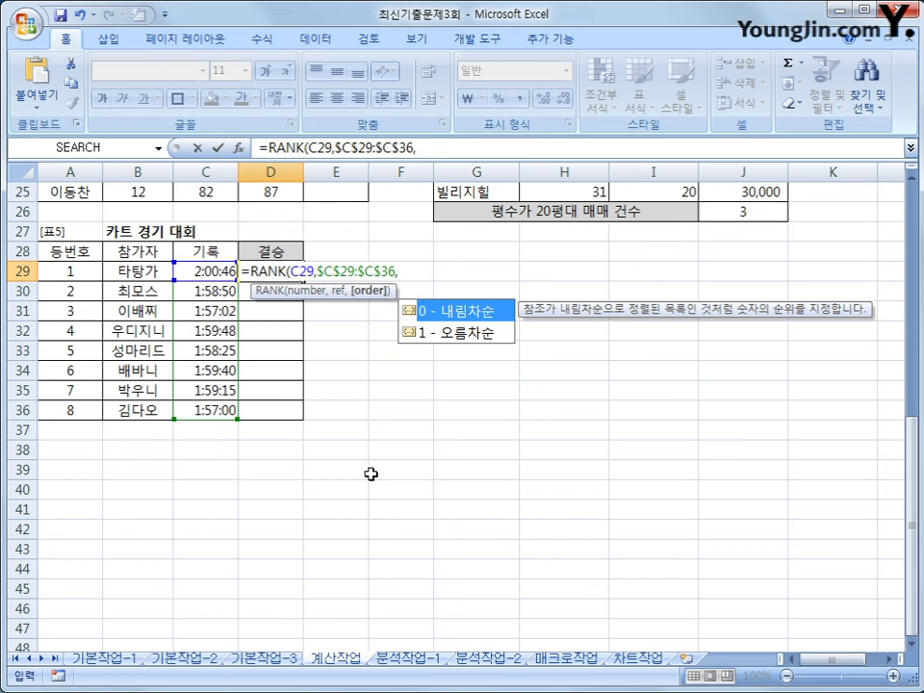
text(1))
key(Return)
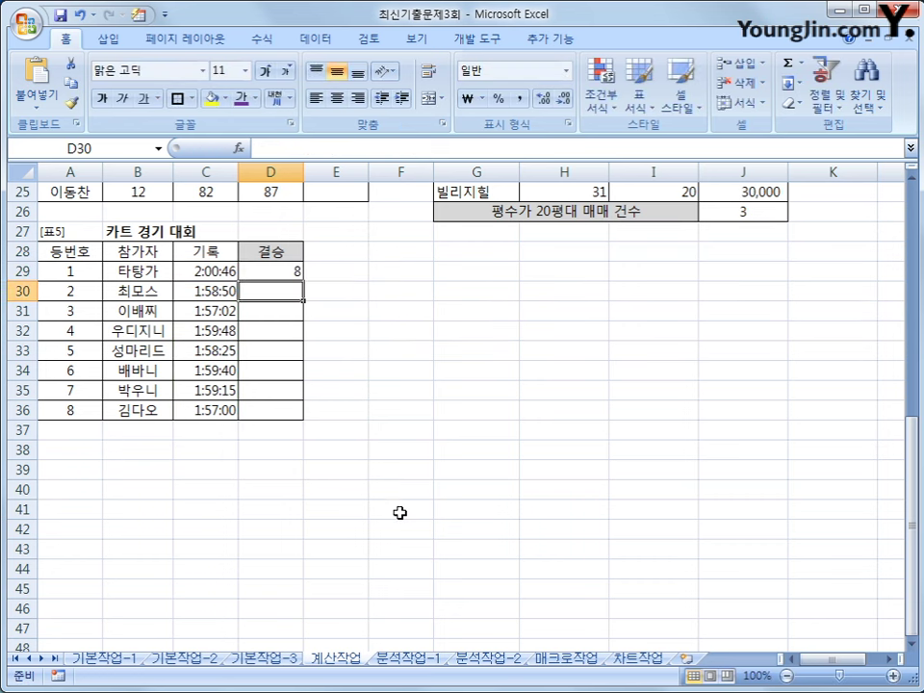
click(289, 270)
drag(303, 280, 280, 419)
click(274, 412)
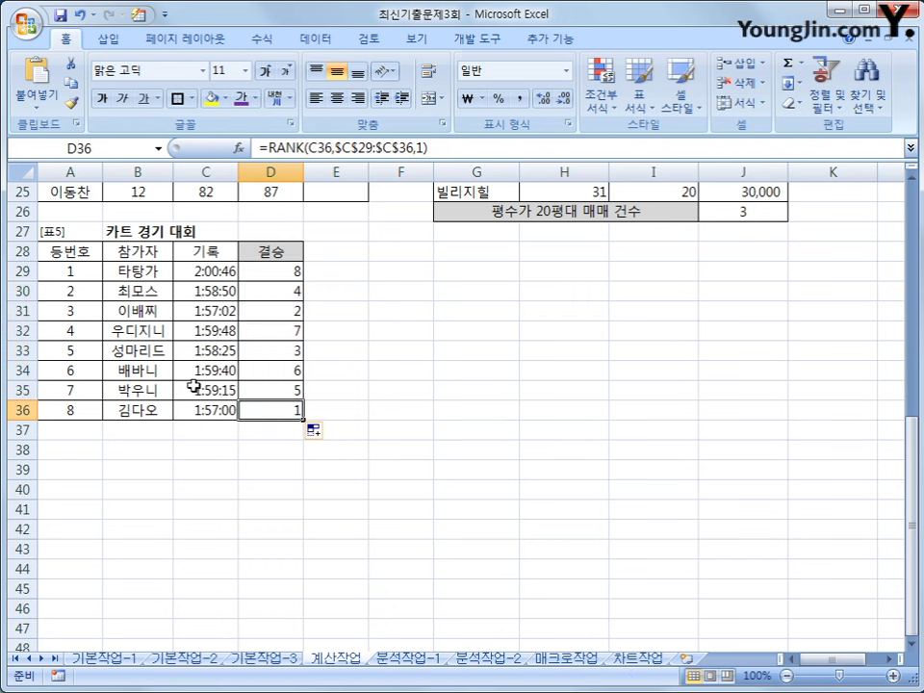
Wrap D29's RANK formula in an IF that returns "결승진출" for ranks <=2 and an empty string otherwise
click(268, 272)
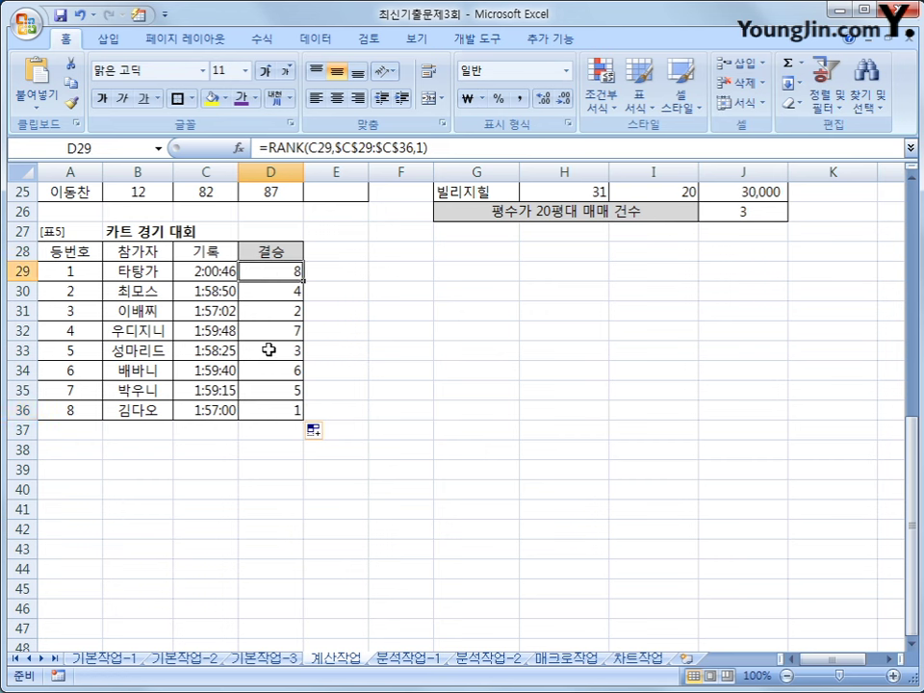
click(267, 148)
text(IF()
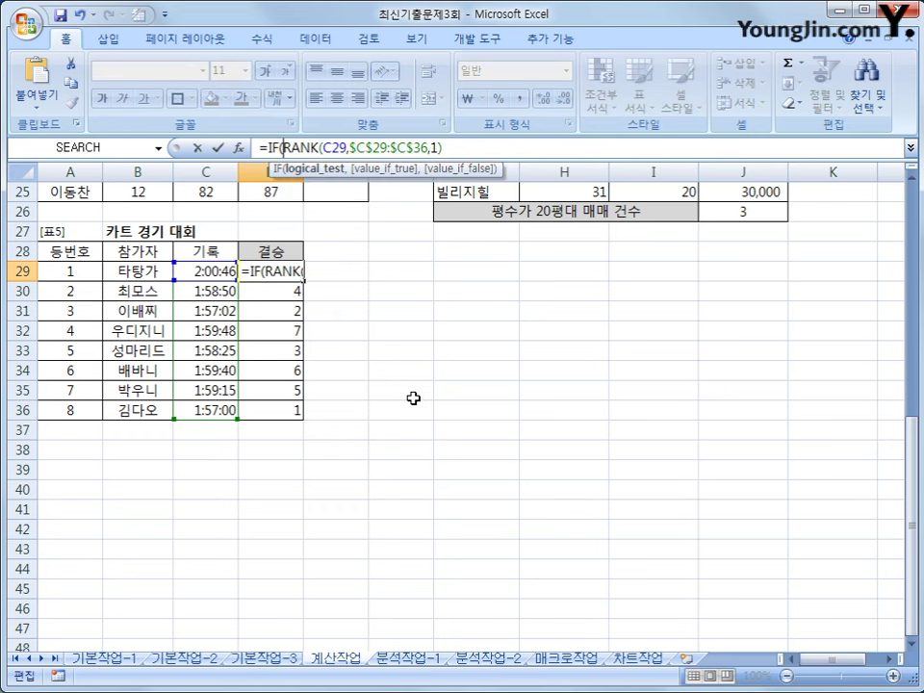
click(467, 151)
text(<=2)
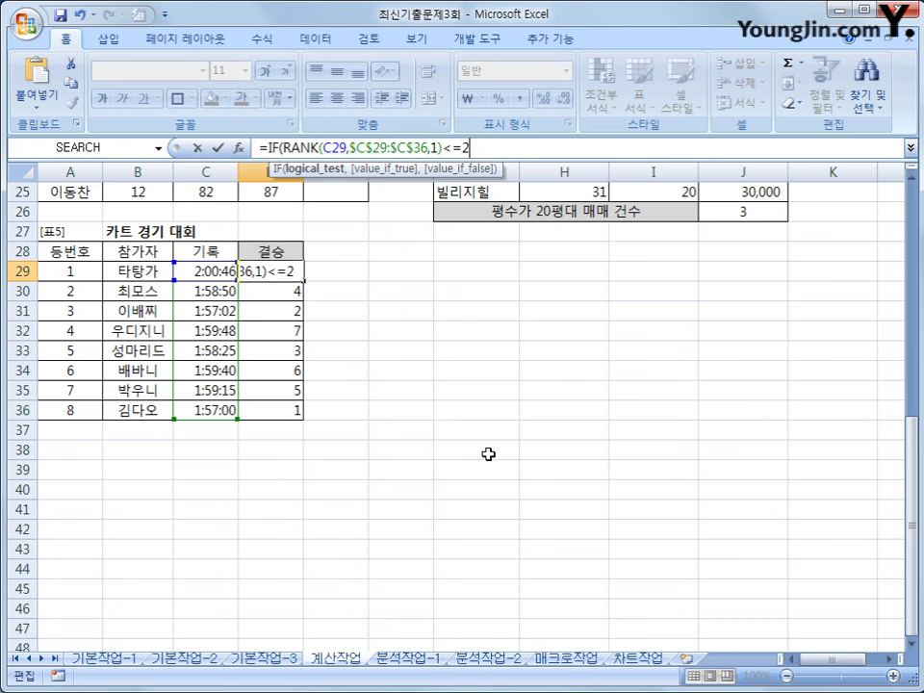
text(,")
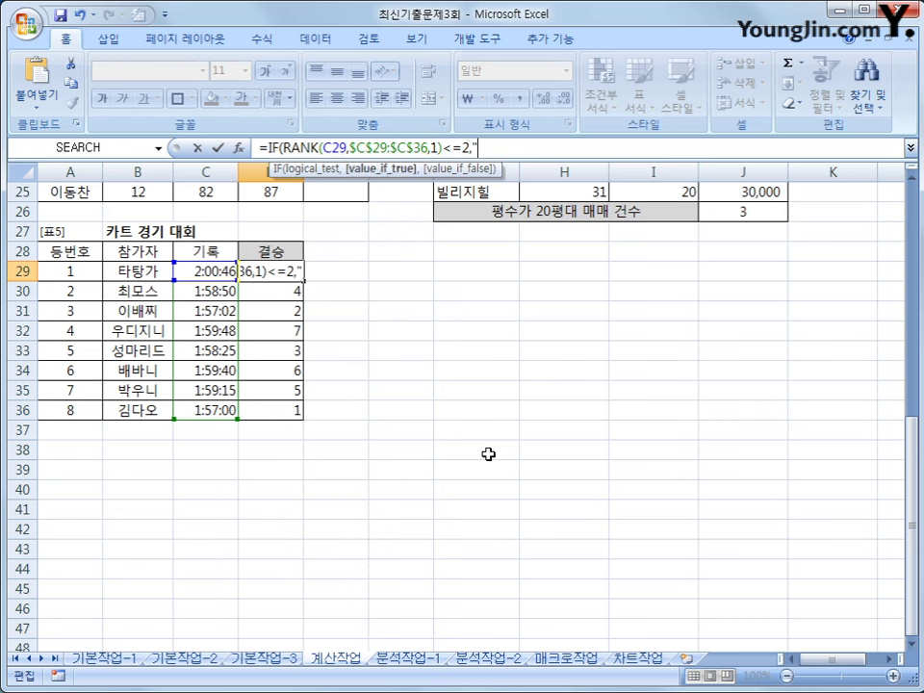
text(결스)
text(승진출)
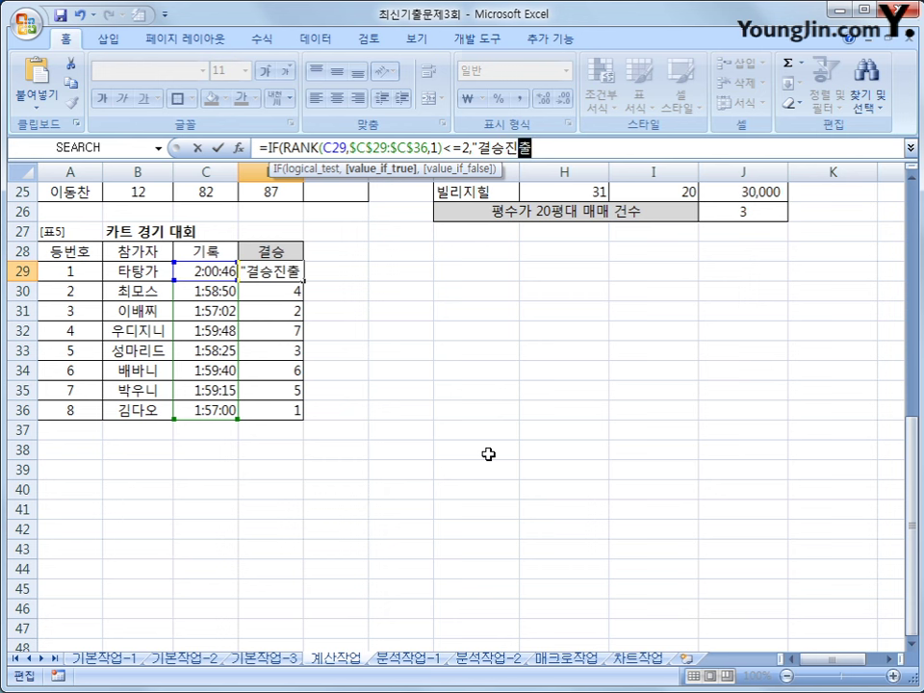
text(","")
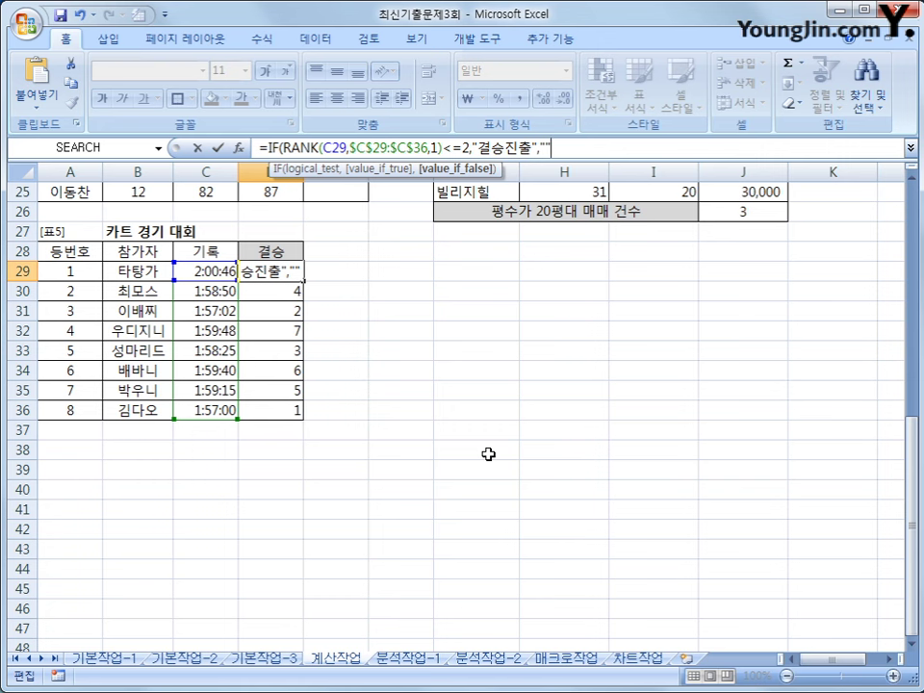
text())
key(Return)
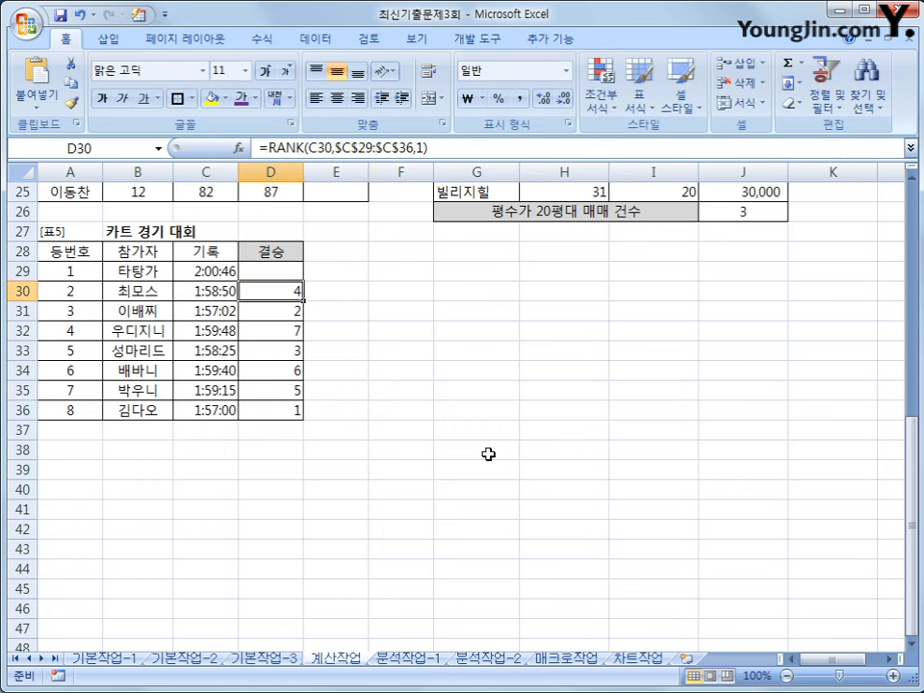
Fill D29's IF formula down through D36 and check the copied formulas in D31 and D36
click(272, 271)
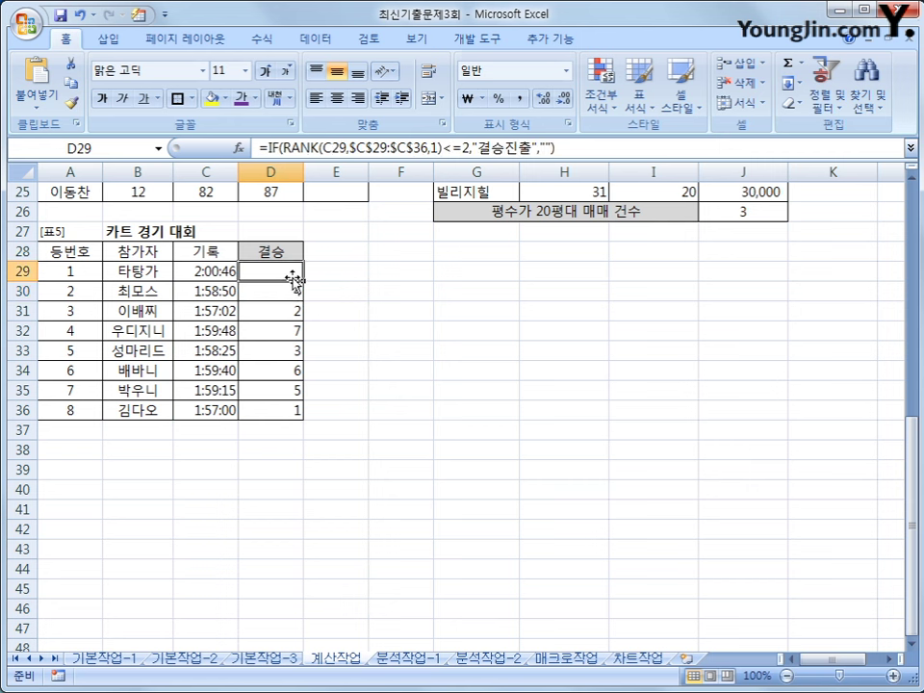
drag(306, 277, 274, 414)
click(274, 415)
click(279, 310)
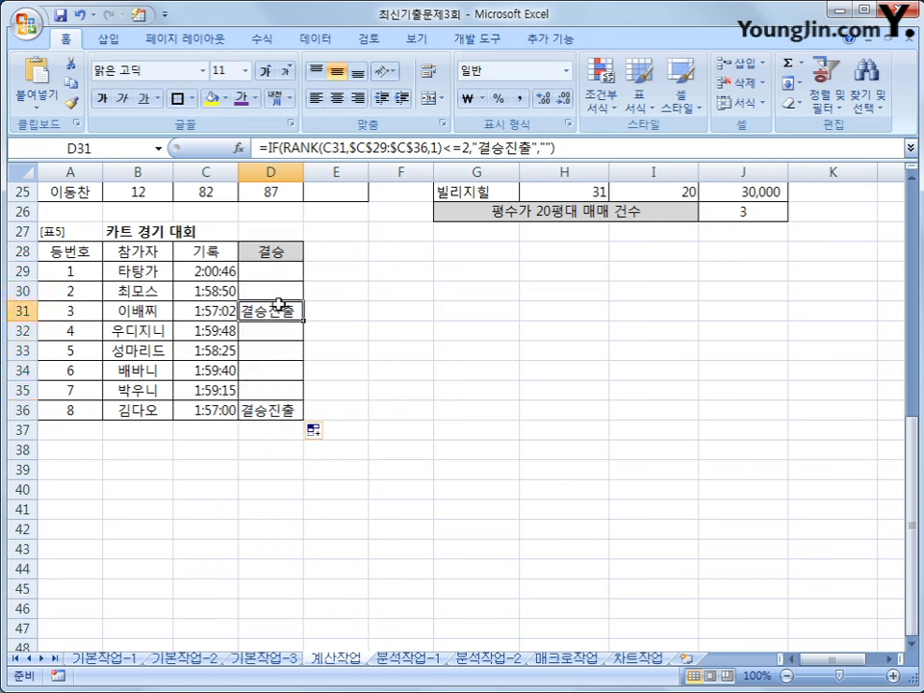
click(290, 416)
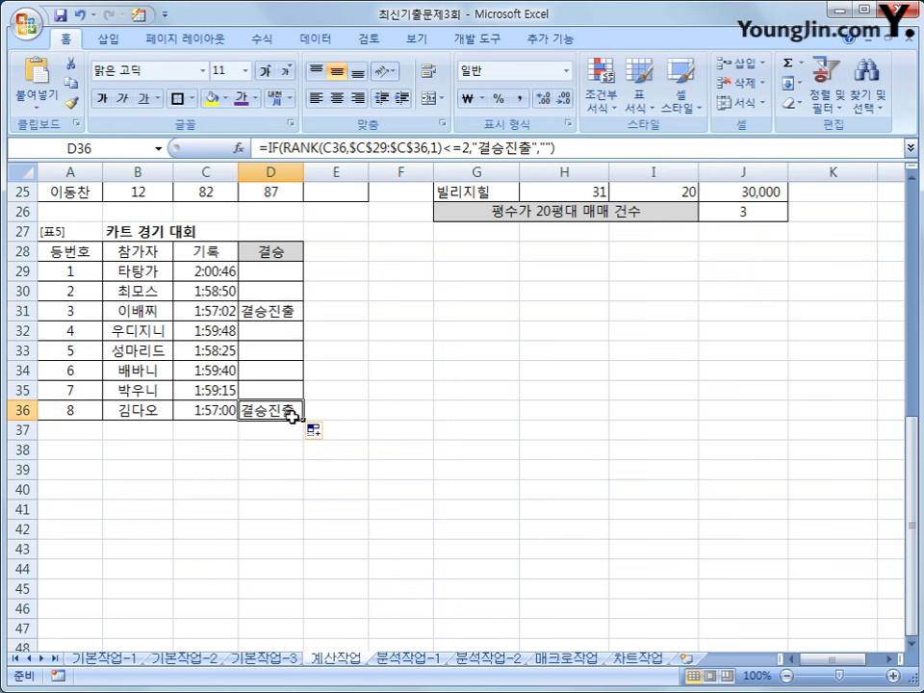